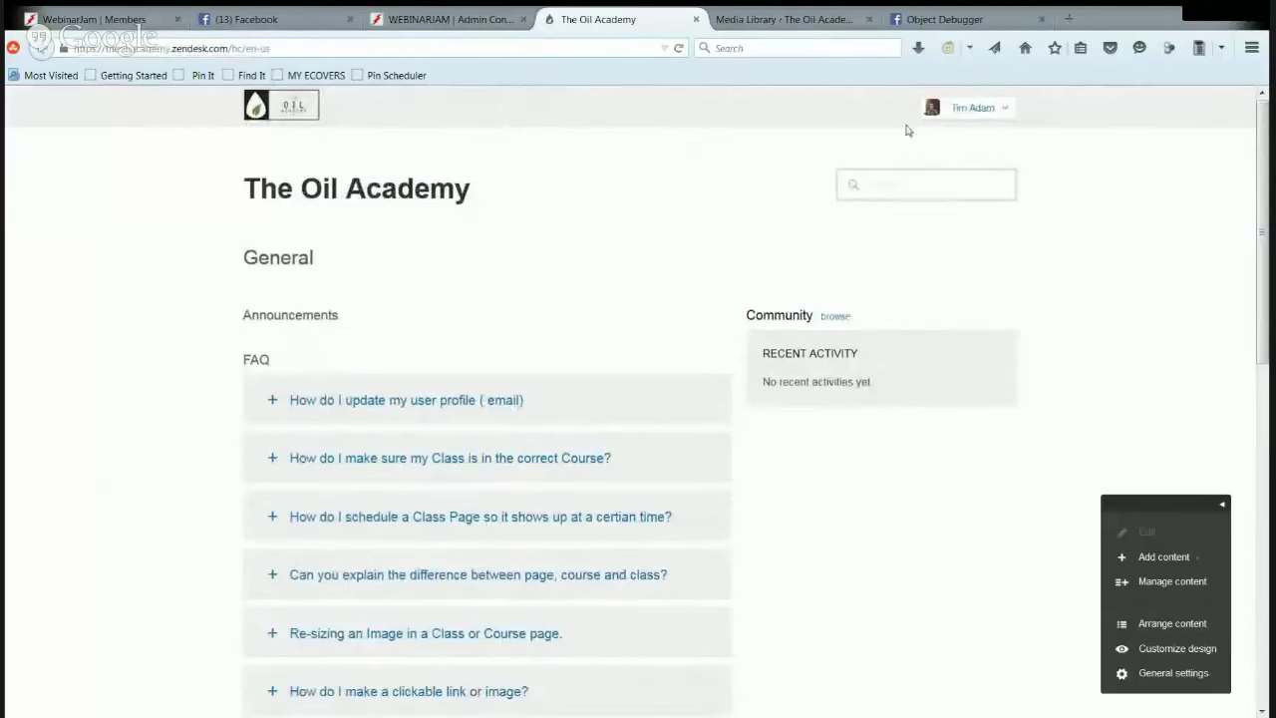
Step: Sign out of the account in the Oil Academy Zendesk help center
{"action": "left_click", "coordinate": [1005, 108]}
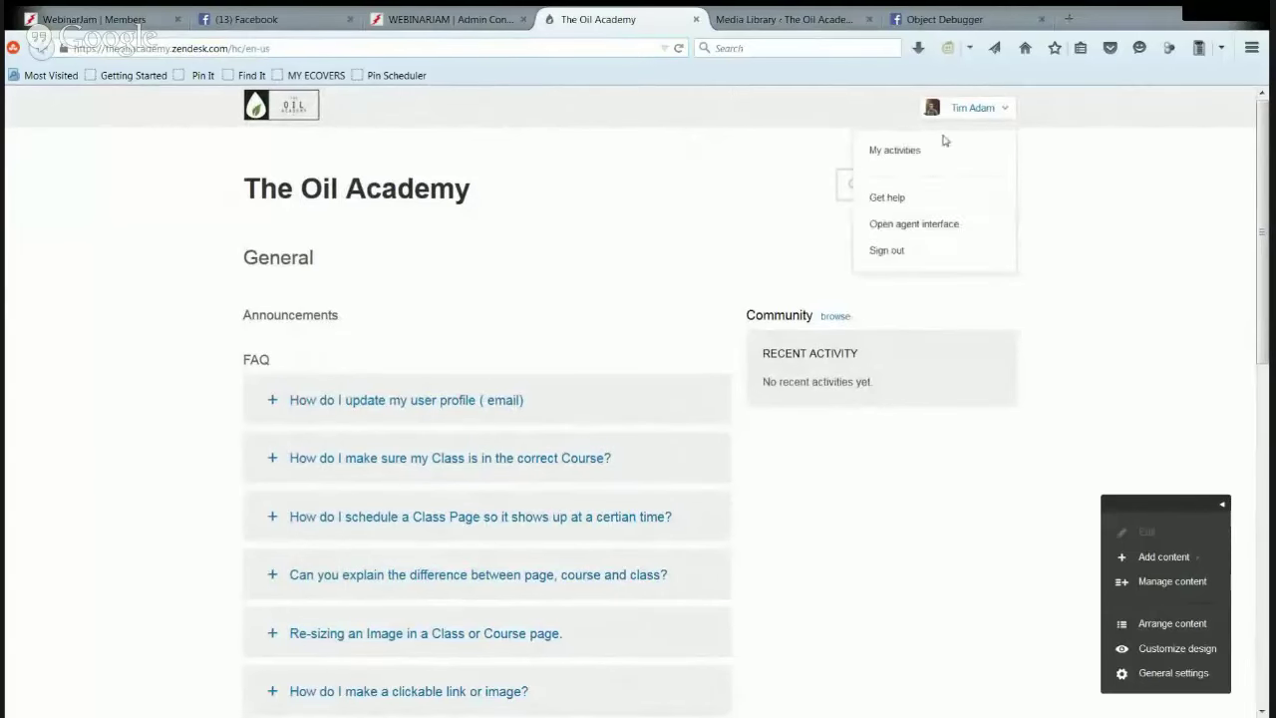
{"action": "left_click", "coordinate": [887, 250]}
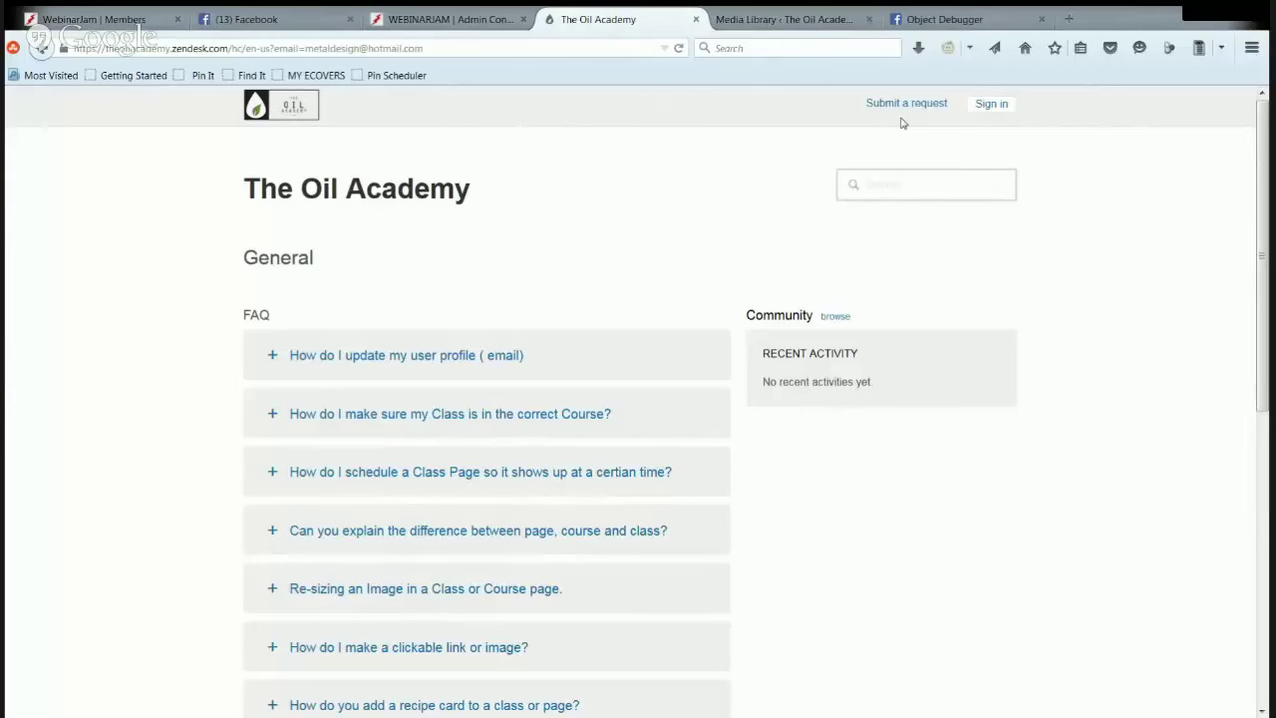
Step: Switch to the Oil Academy WordPress admin and open Video Training from the dashboard's Site Help links
{"action": "left_click", "coordinate": [786, 21]}
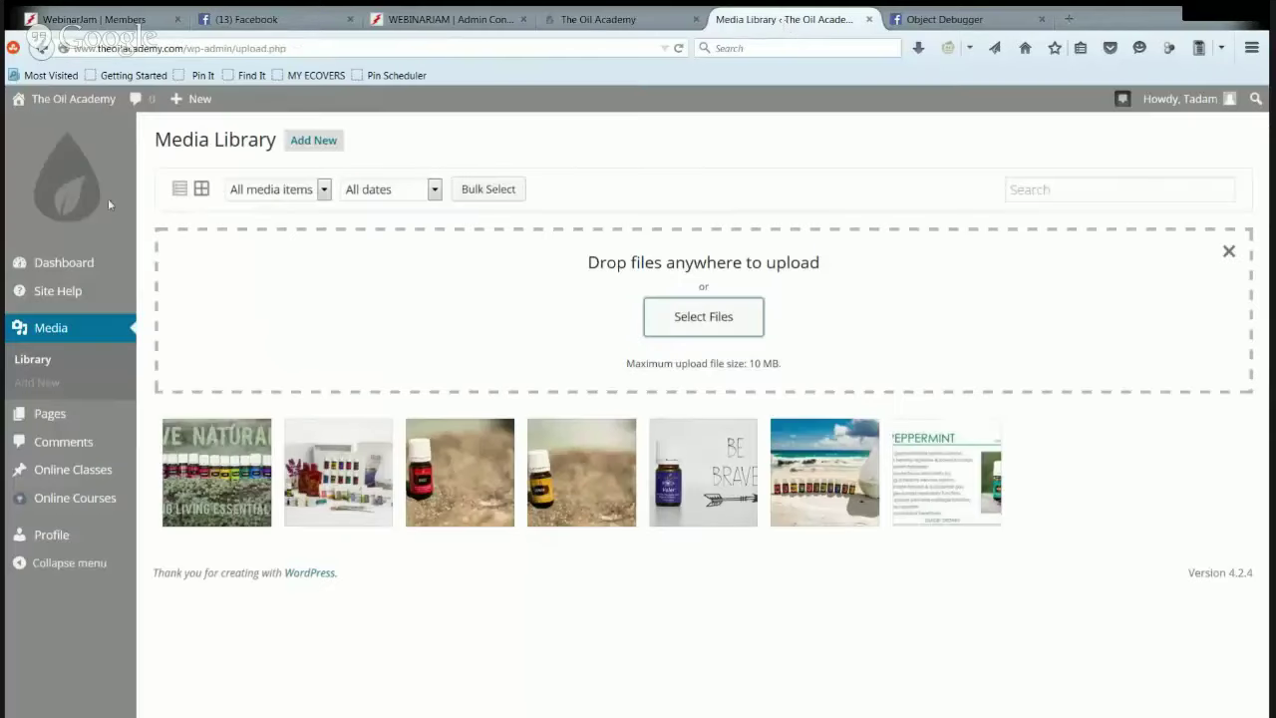
{"action": "left_click", "coordinate": [80, 262]}
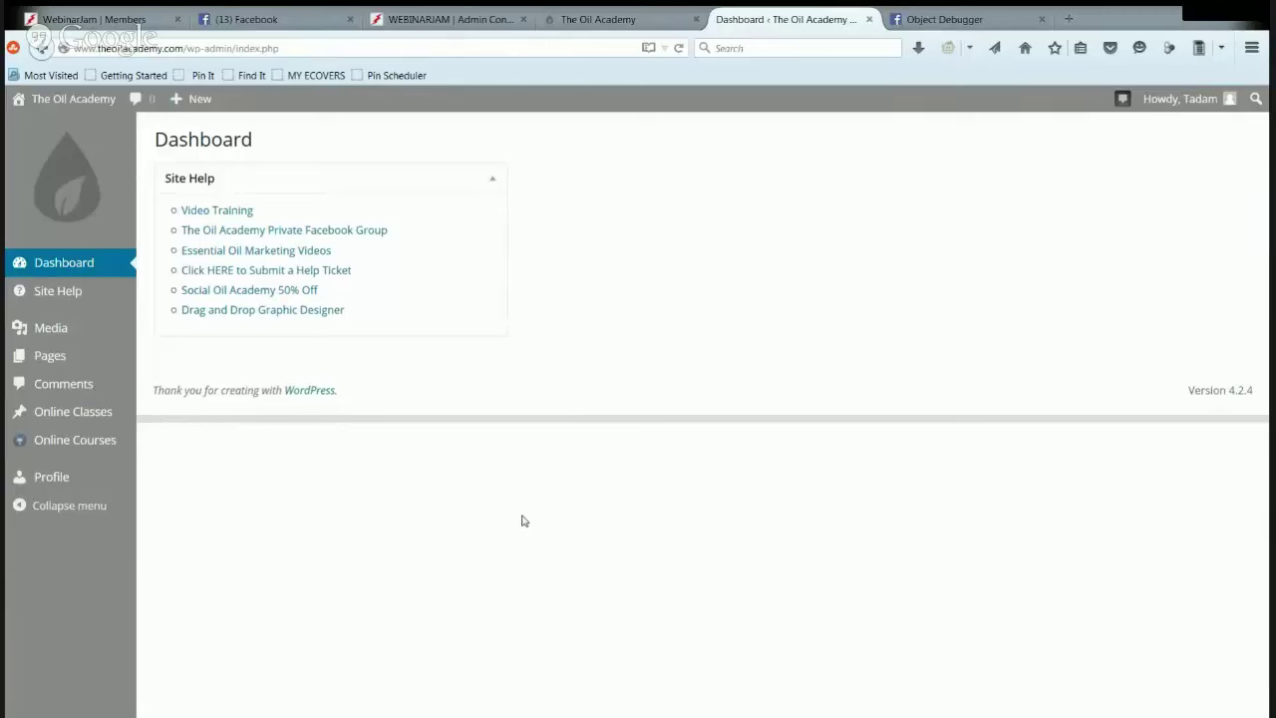
{"action": "left_click", "coordinate": [208, 215]}
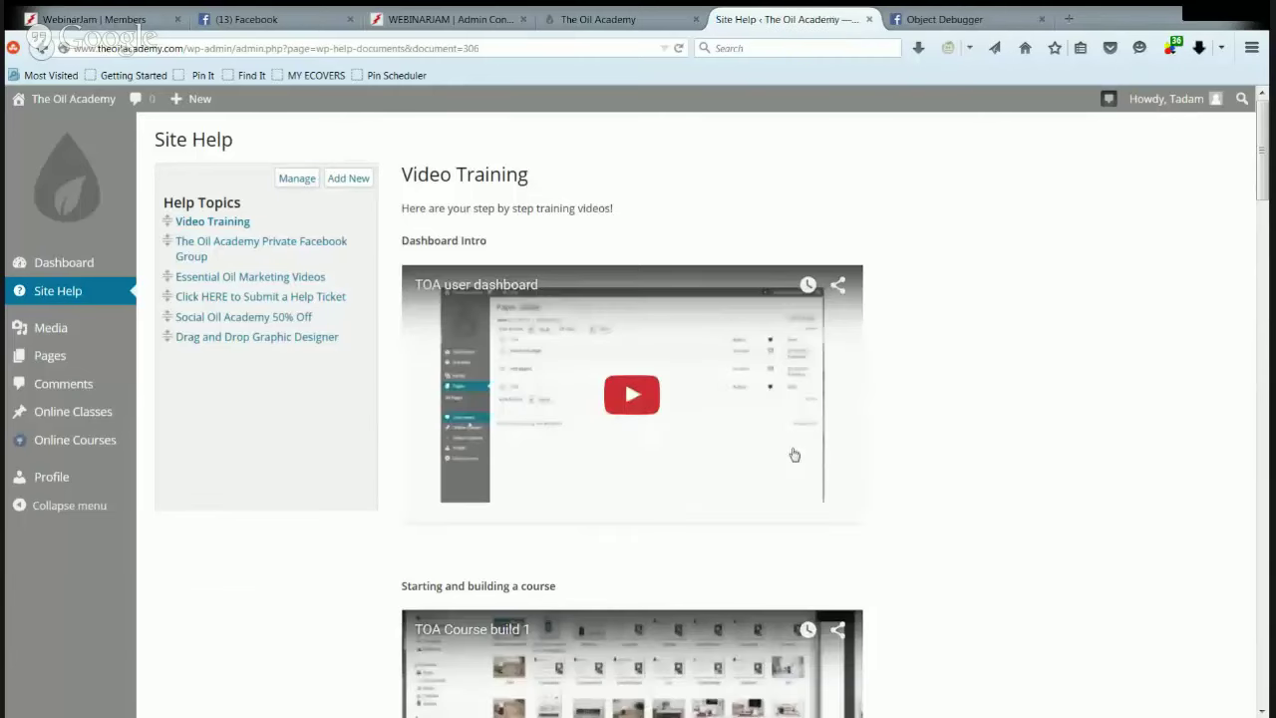
Step: Examine the Video Training entries on the dashboard intro, starting and building a course, and building its classes
{"action": "scroll", "coordinate": [900, 474], "scroll_direction": "down", "scroll_amount": 2}
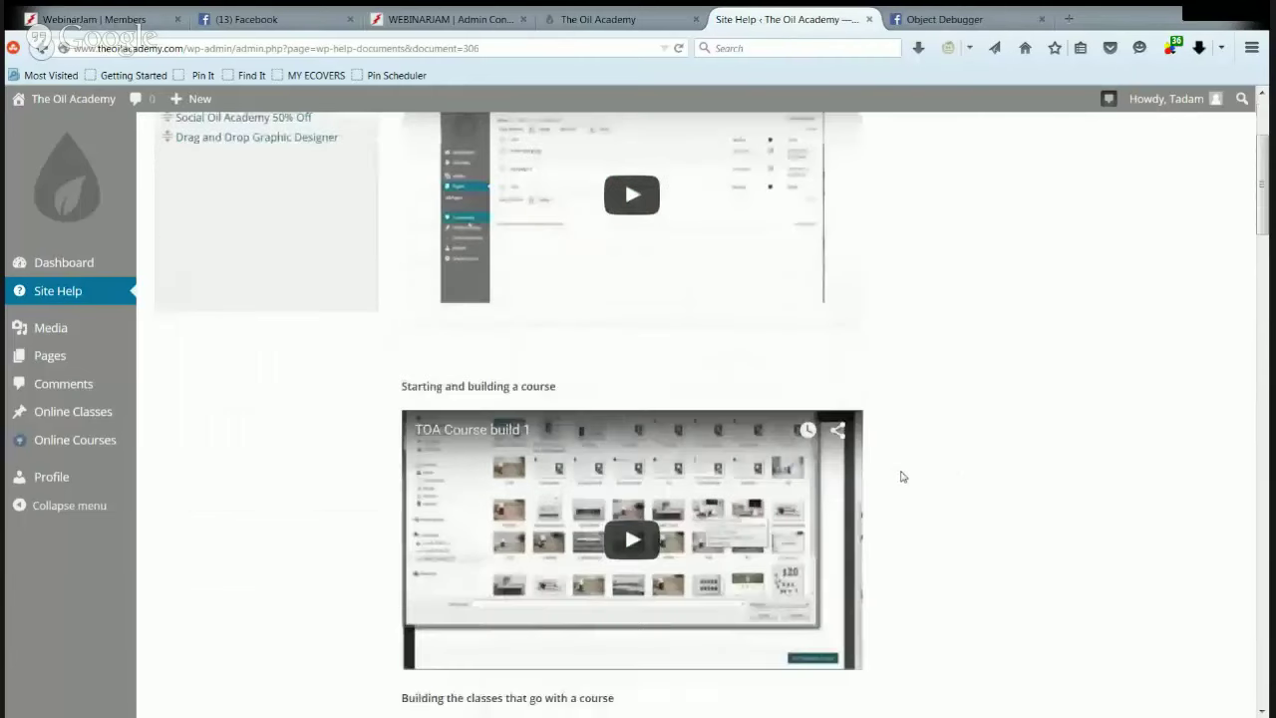
{"action": "scroll", "coordinate": [871, 478], "scroll_direction": "up", "scroll_amount": 2}
{"action": "scroll", "coordinate": [868, 475], "scroll_direction": "down", "scroll_amount": 1}
{"action": "scroll", "coordinate": [868, 476], "scroll_direction": "up", "scroll_amount": 1}
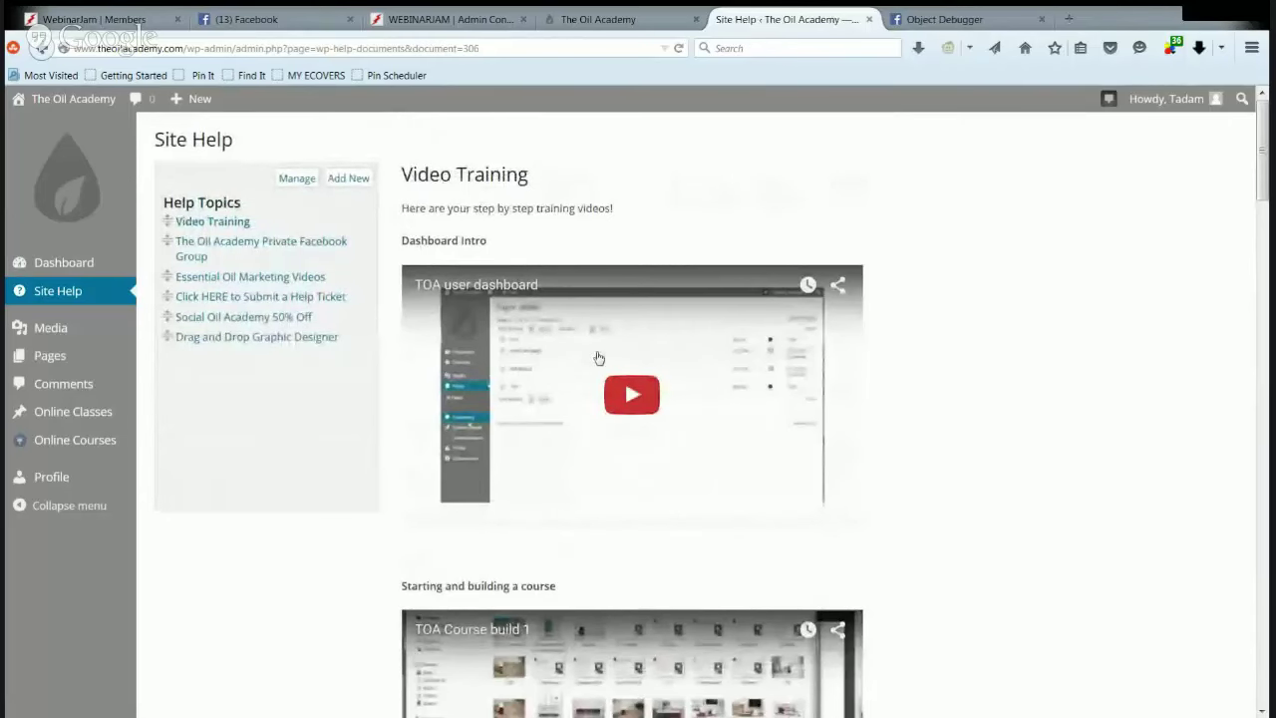
{"action": "scroll", "coordinate": [598, 358], "scroll_direction": "down", "scroll_amount": 2}
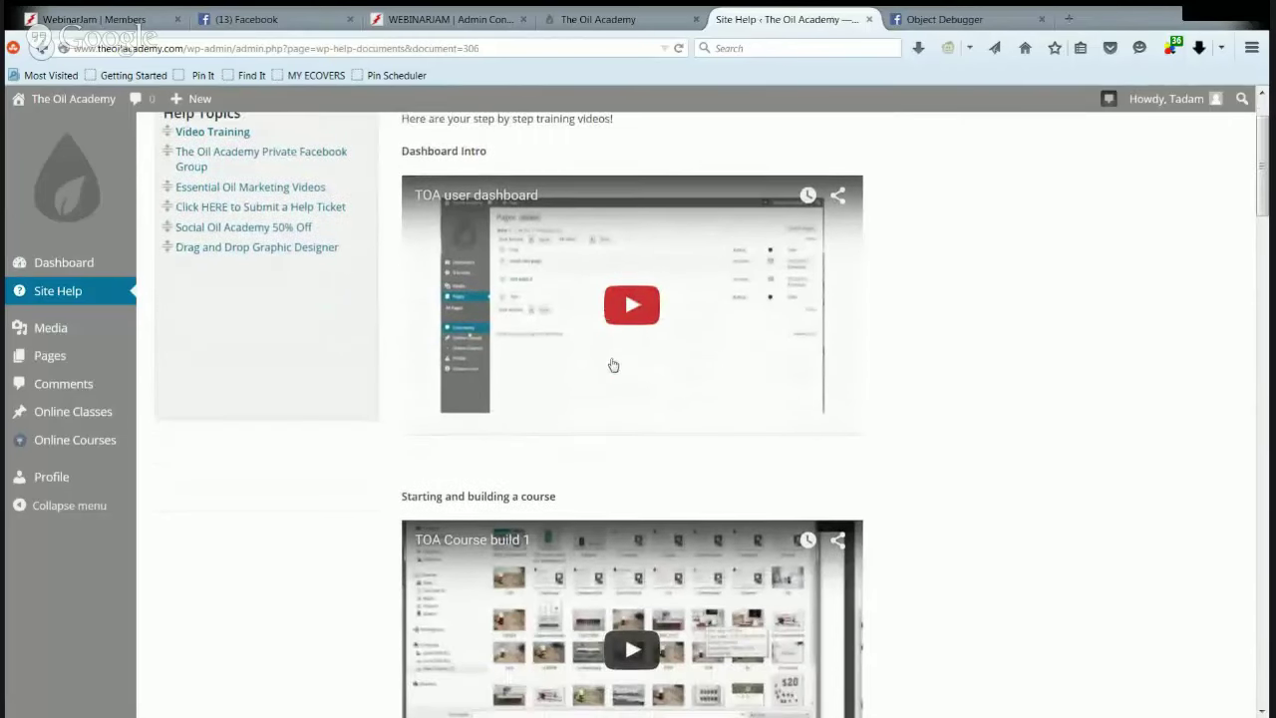
{"action": "scroll", "coordinate": [285, 474], "scroll_direction": "up", "scroll_amount": 2}
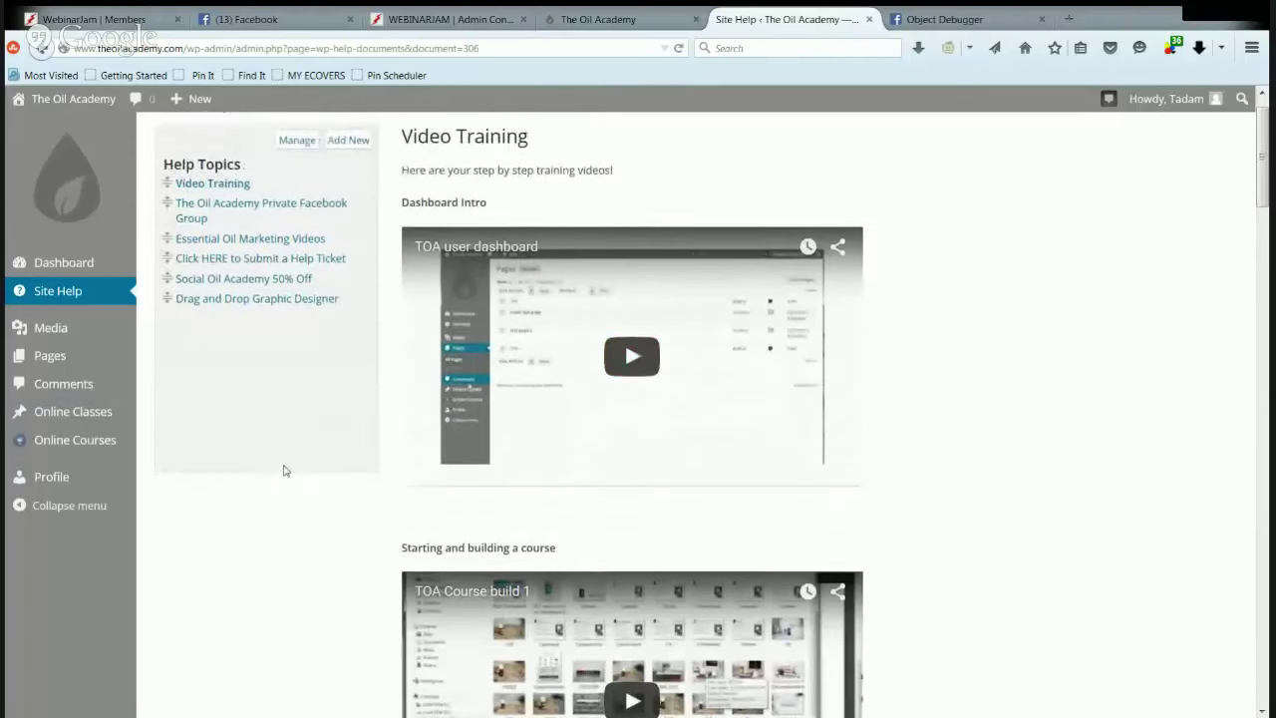
{"action": "scroll", "coordinate": [358, 558], "scroll_direction": "down", "scroll_amount": 2}
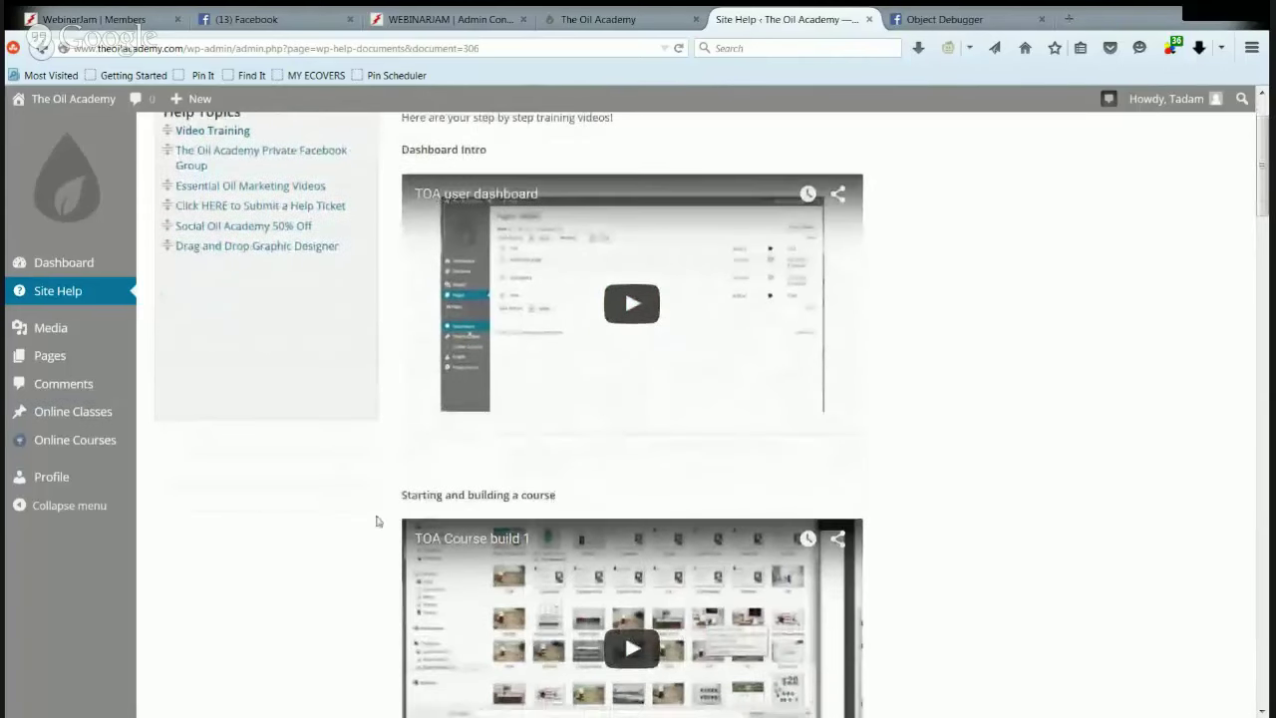
{"action": "left_click_drag", "start_coordinate": [390, 498], "coordinate": [553, 494]}
{"action": "left_click", "coordinate": [310, 567]}
{"action": "scroll", "coordinate": [310, 567], "scroll_direction": "down", "scroll_amount": 8}
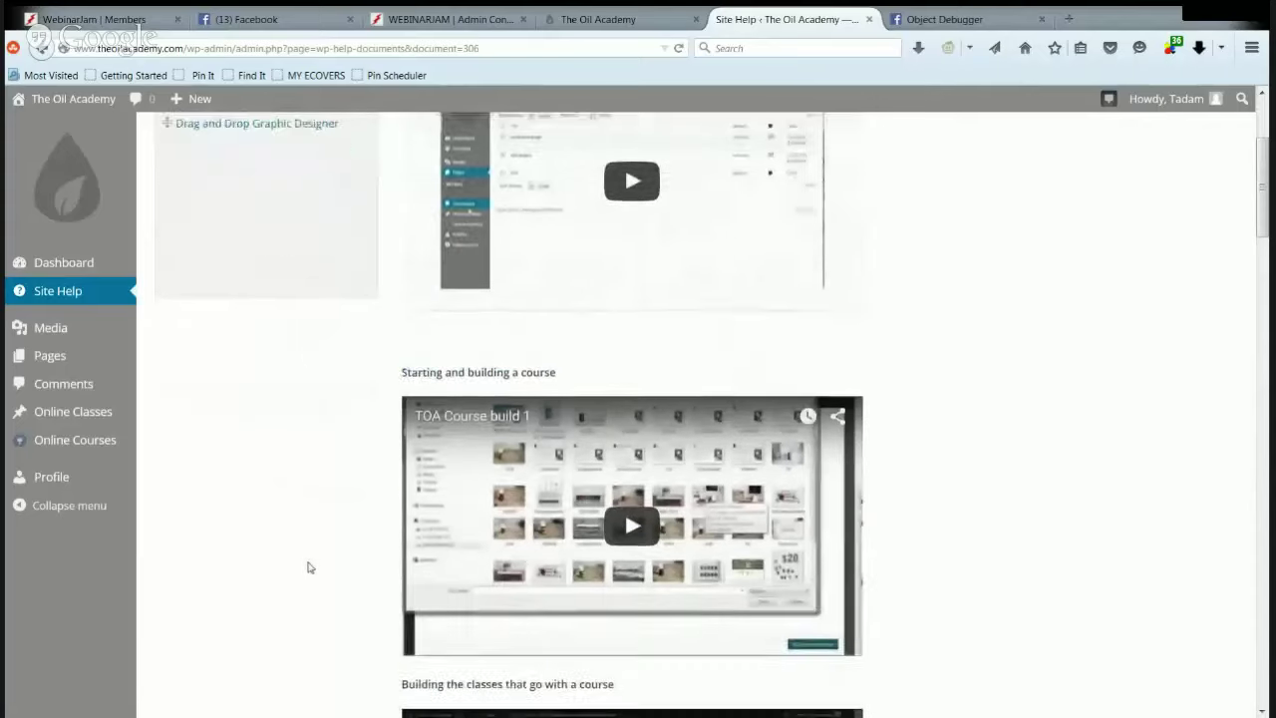
{"action": "left_click_drag", "start_coordinate": [388, 450], "coordinate": [629, 443]}
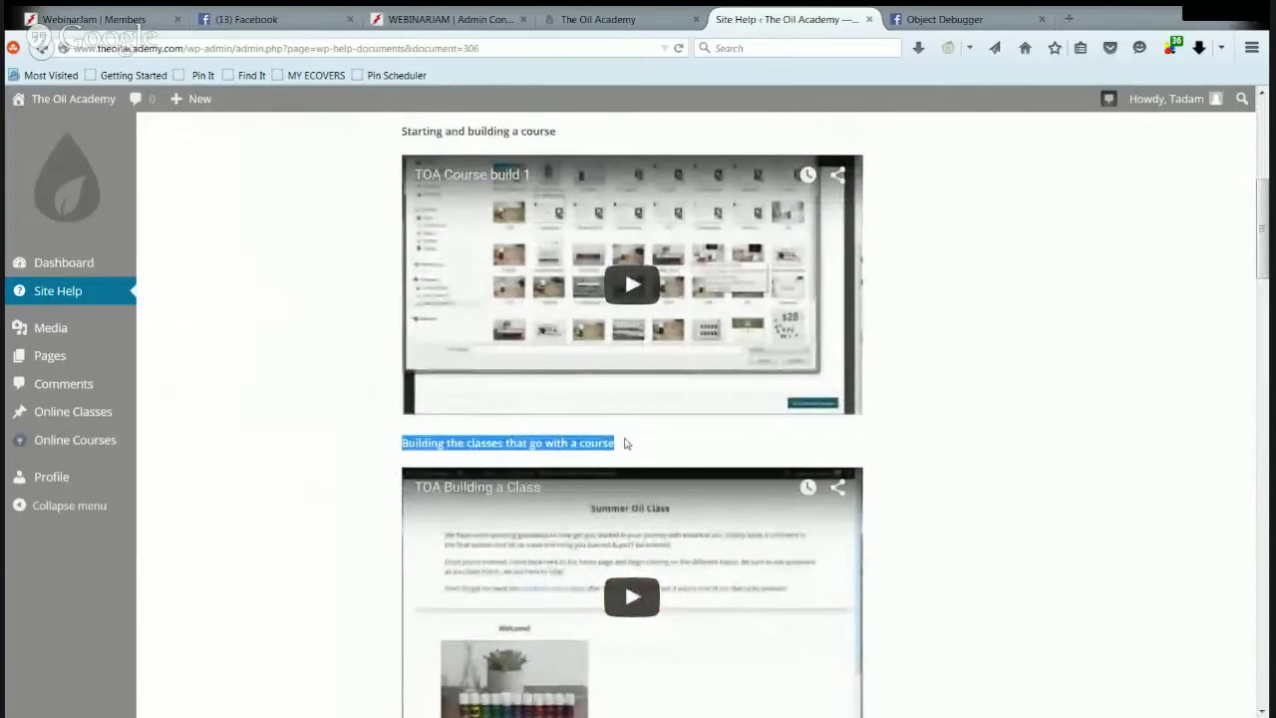
{"action": "left_click", "coordinate": [320, 525]}
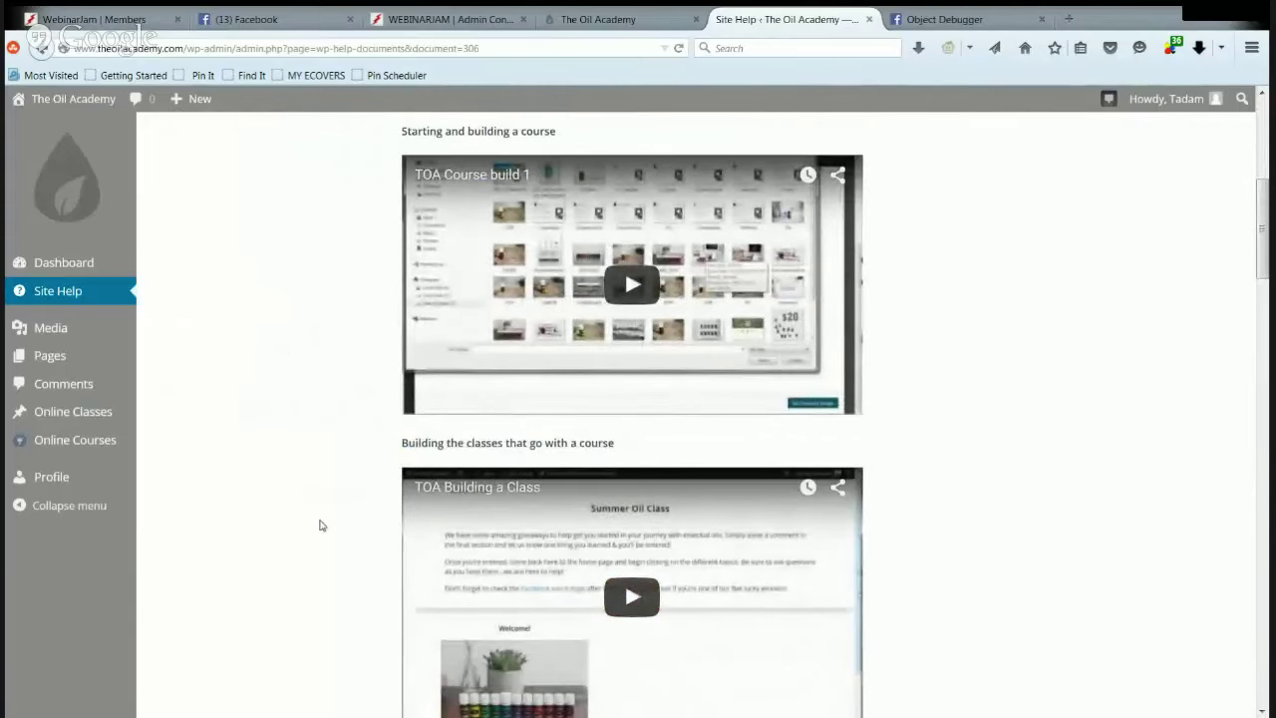
Step: Review the remaining Video Training topics, covering class ordering, password protection, email list pages and clickable links, and return to the help topics
{"action": "scroll", "coordinate": [320, 525], "scroll_direction": "down", "scroll_amount": 12}
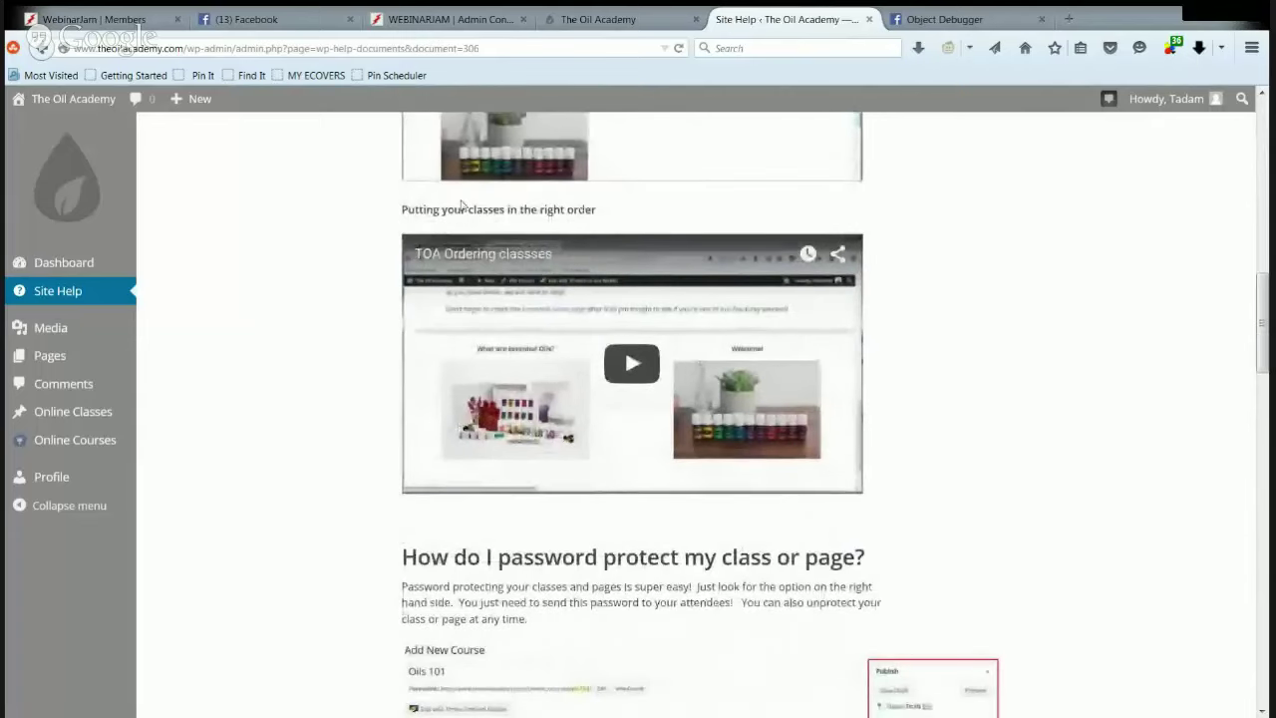
{"action": "left_click_drag", "start_coordinate": [411, 190], "coordinate": [526, 210]}
{"action": "left_click", "coordinate": [264, 400]}
{"action": "scroll", "coordinate": [265, 400], "scroll_direction": "down", "scroll_amount": 10}
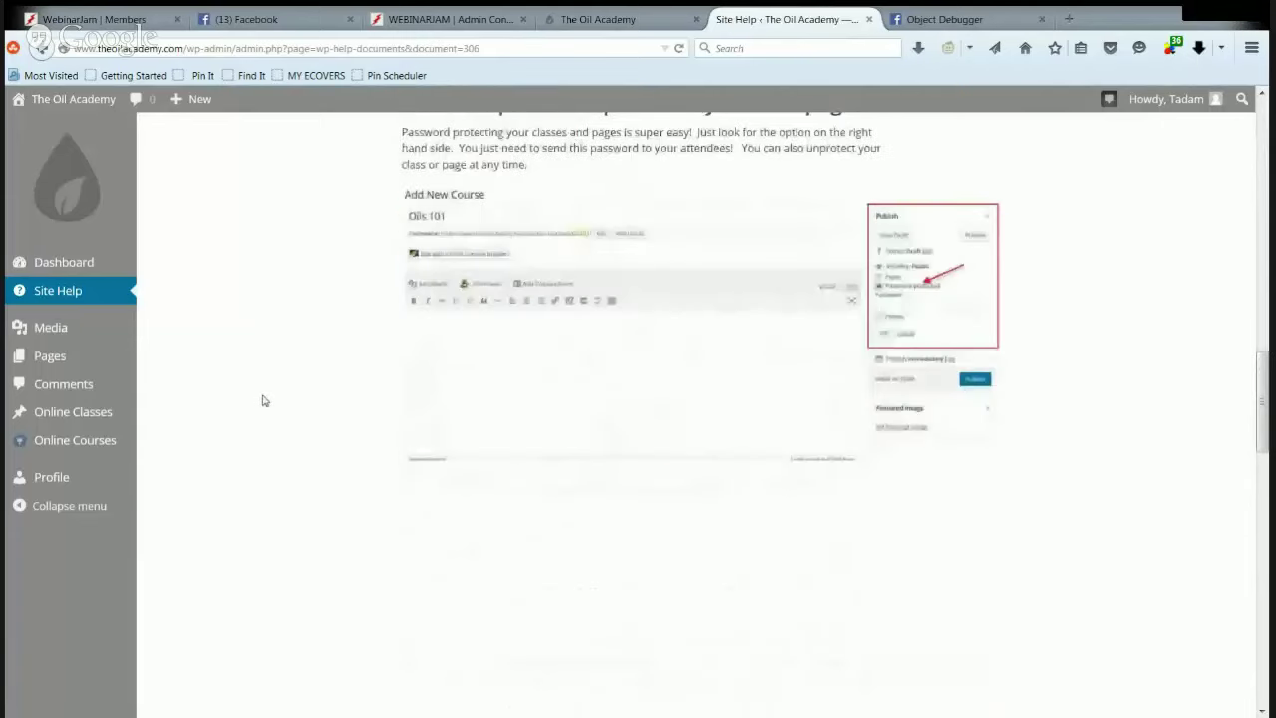
{"action": "scroll", "coordinate": [264, 400], "scroll_direction": "down", "scroll_amount": 2}
{"action": "scroll", "coordinate": [273, 390], "scroll_direction": "up", "scroll_amount": 13}
{"action": "scroll", "coordinate": [275, 389], "scroll_direction": "down", "scroll_amount": 20}
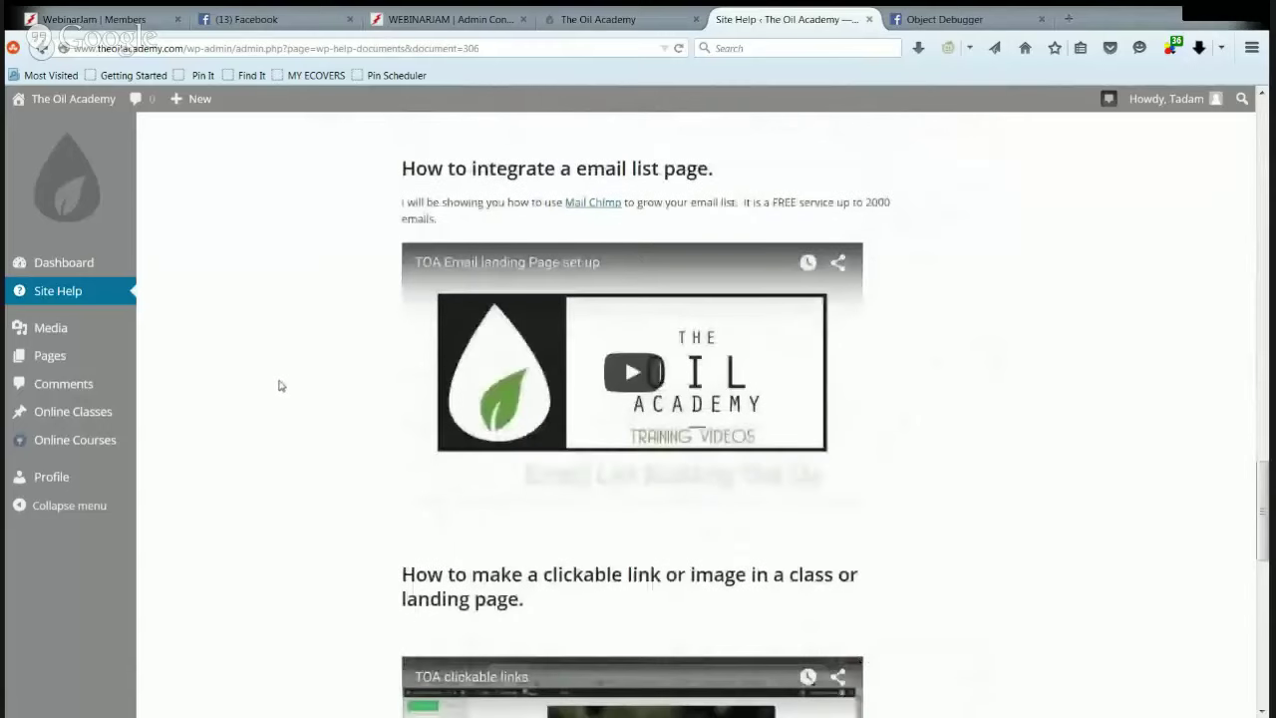
{"action": "scroll", "coordinate": [285, 382], "scroll_direction": "down", "scroll_amount": 5}
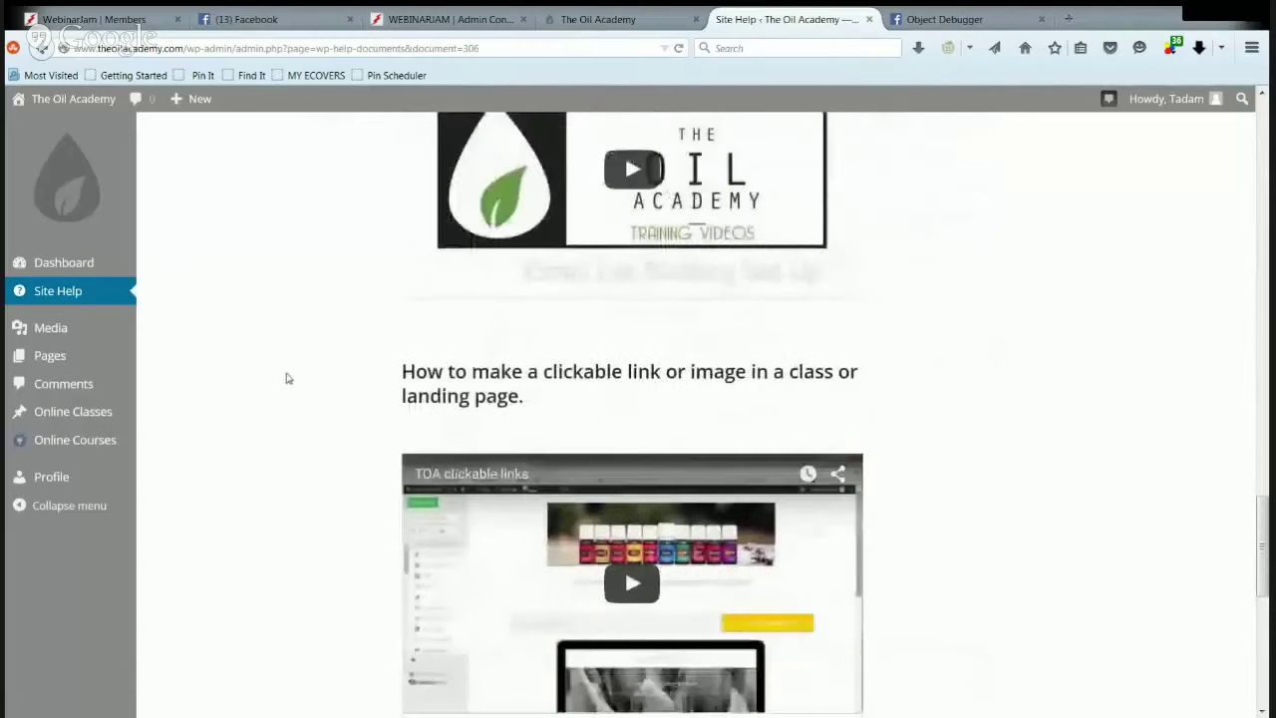
{"action": "scroll", "coordinate": [288, 370], "scroll_direction": "down", "scroll_amount": 6}
{"action": "scroll", "coordinate": [294, 358], "scroll_direction": "up", "scroll_amount": 8}
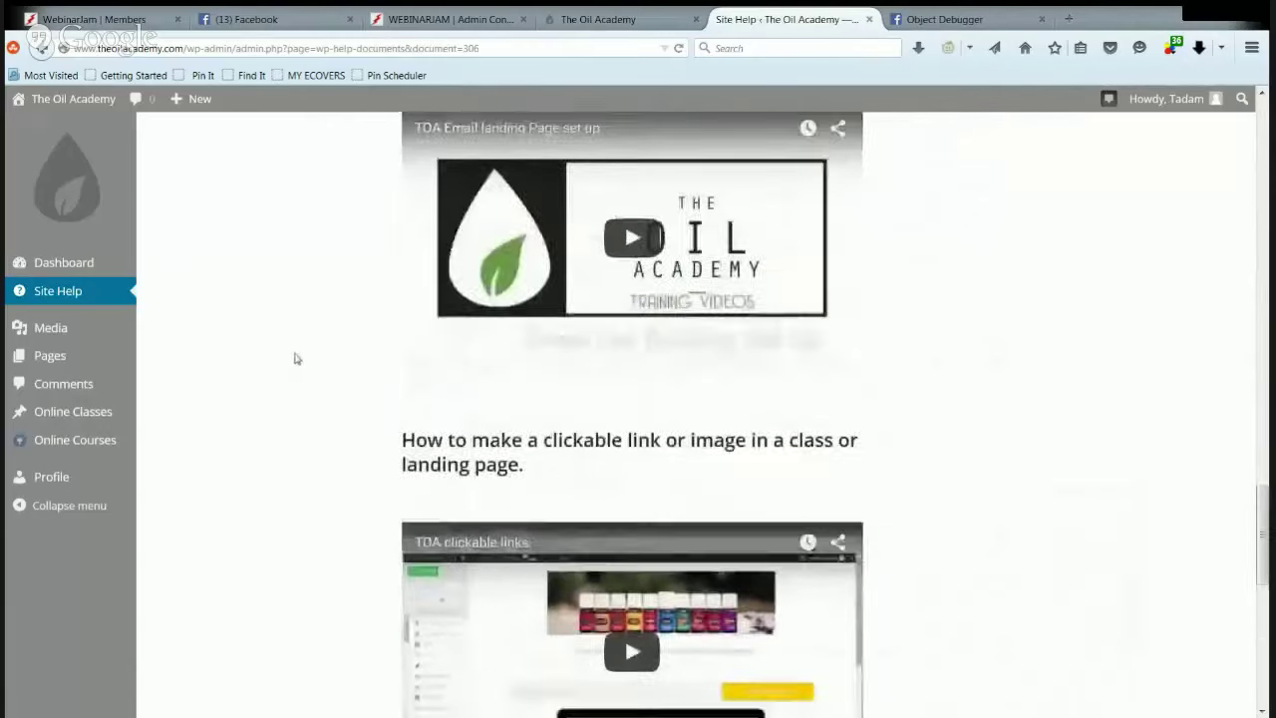
{"action": "scroll", "coordinate": [295, 358], "scroll_direction": "up", "scroll_amount": 20}
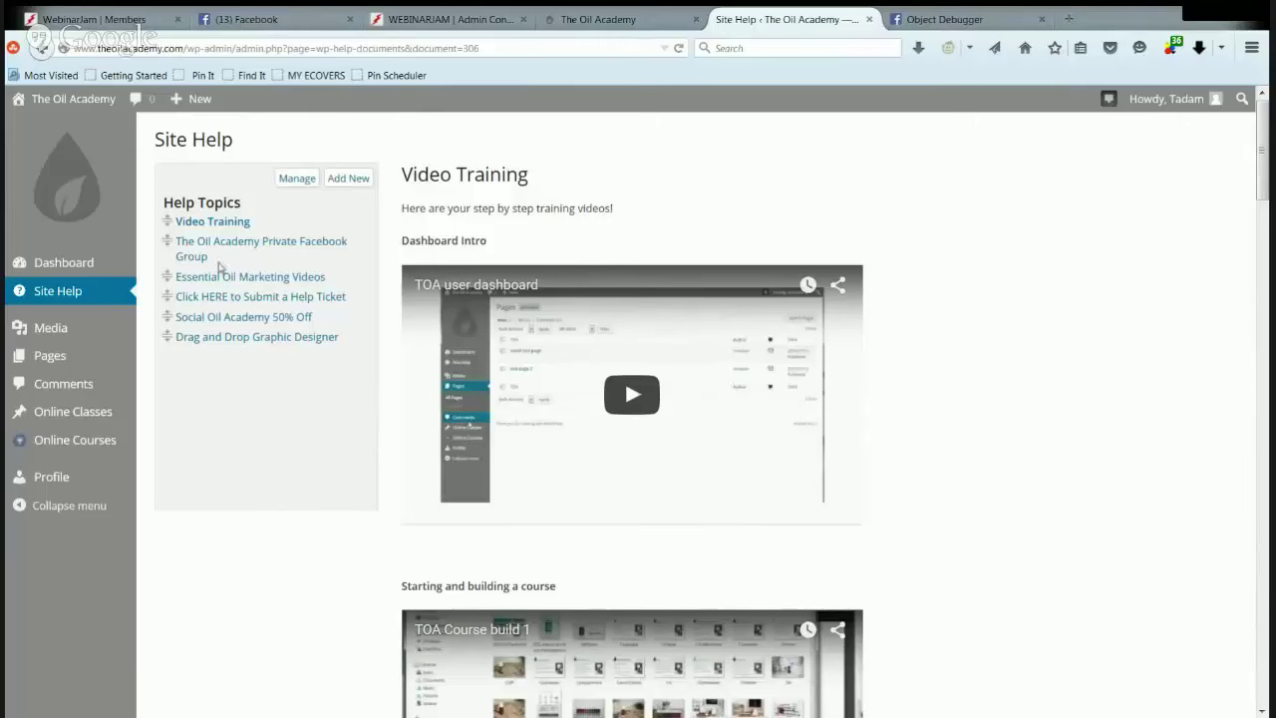
Step: Open the Essential Oil Marketing Videos help topic and examine the Digize and Copaiba videos with their YouTube and download links
{"action": "left_click", "coordinate": [237, 278]}
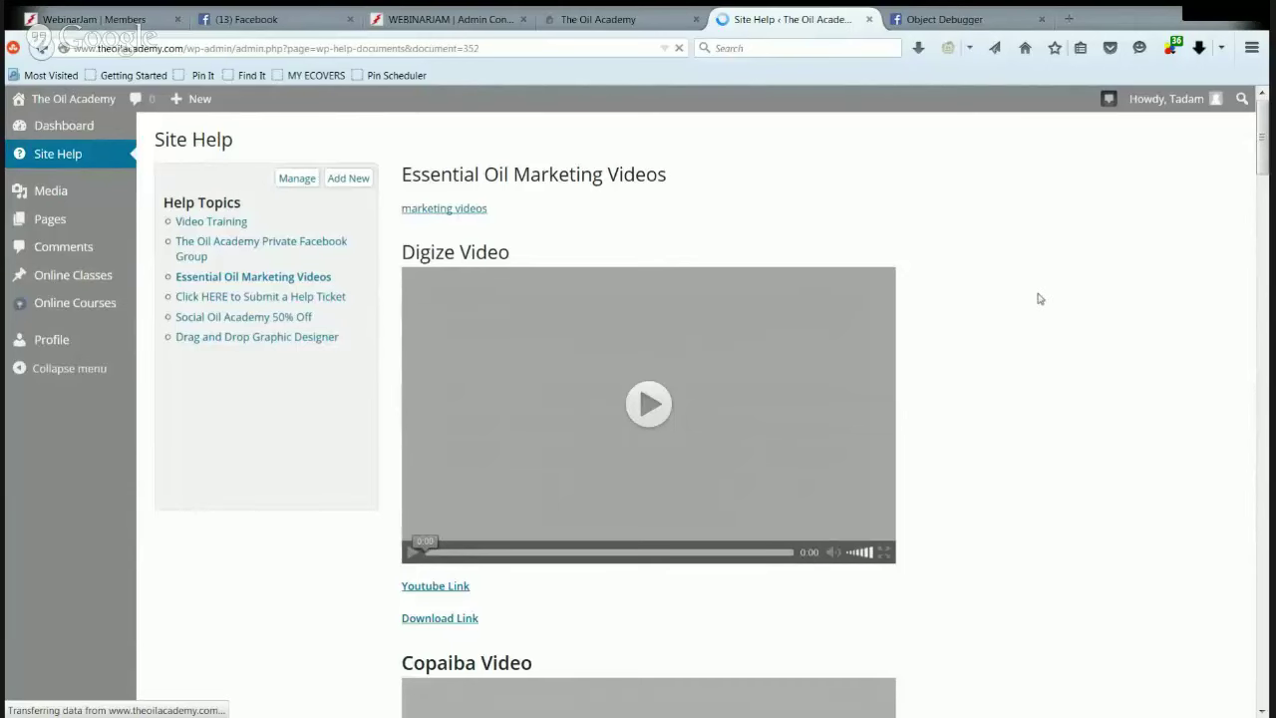
{"action": "scroll", "coordinate": [965, 314], "scroll_direction": "down", "scroll_amount": 5}
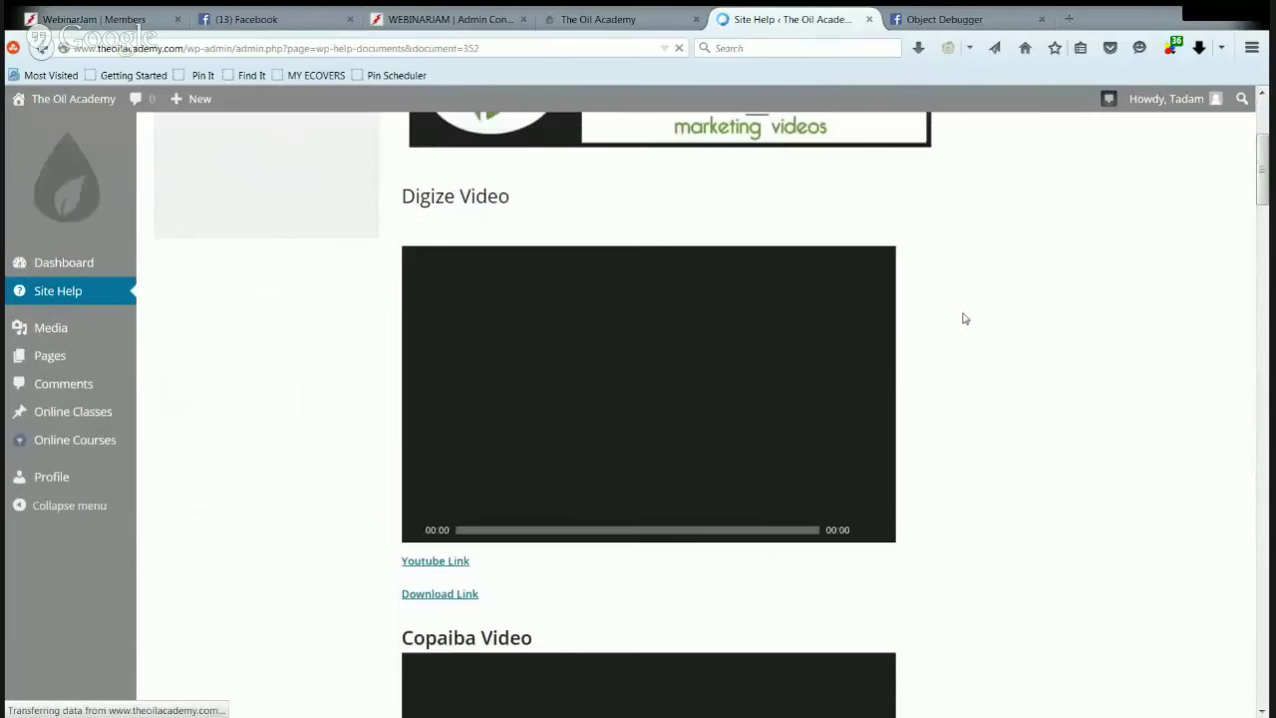
{"action": "scroll", "coordinate": [897, 424], "scroll_direction": "up", "scroll_amount": 3}
{"action": "scroll", "coordinate": [648, 438], "scroll_direction": "up", "scroll_amount": 1}
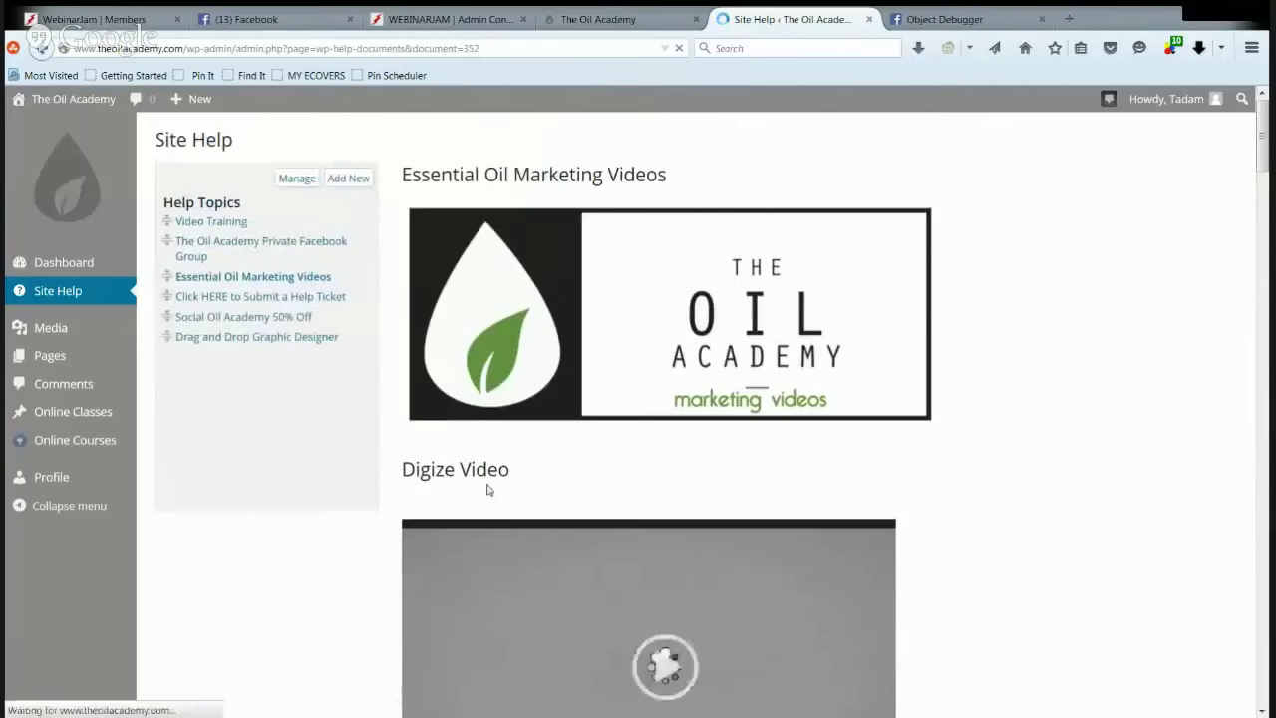
{"action": "scroll", "coordinate": [483, 479], "scroll_direction": "down", "scroll_amount": 3}
{"action": "scroll", "coordinate": [452, 455], "scroll_direction": "down", "scroll_amount": 3}
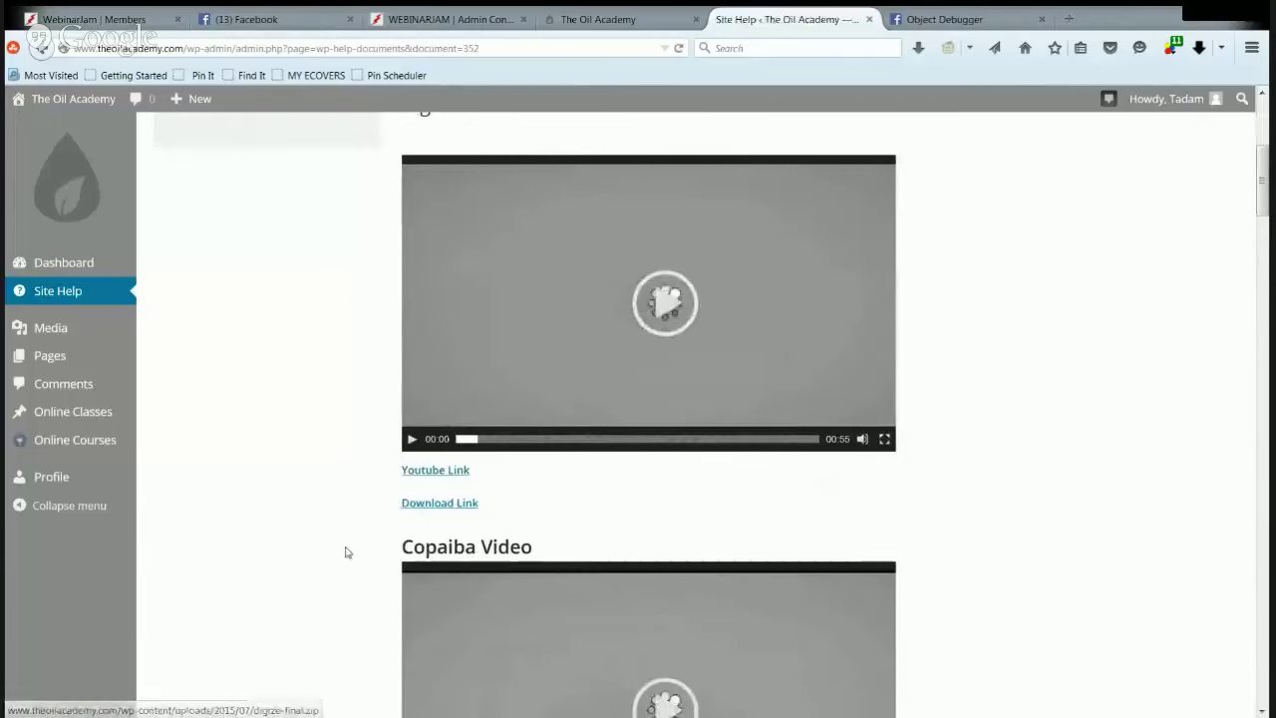
{"action": "scroll", "coordinate": [346, 552], "scroll_direction": "down", "scroll_amount": 1}
{"action": "scroll", "coordinate": [346, 552], "scroll_direction": "down", "scroll_amount": 1}
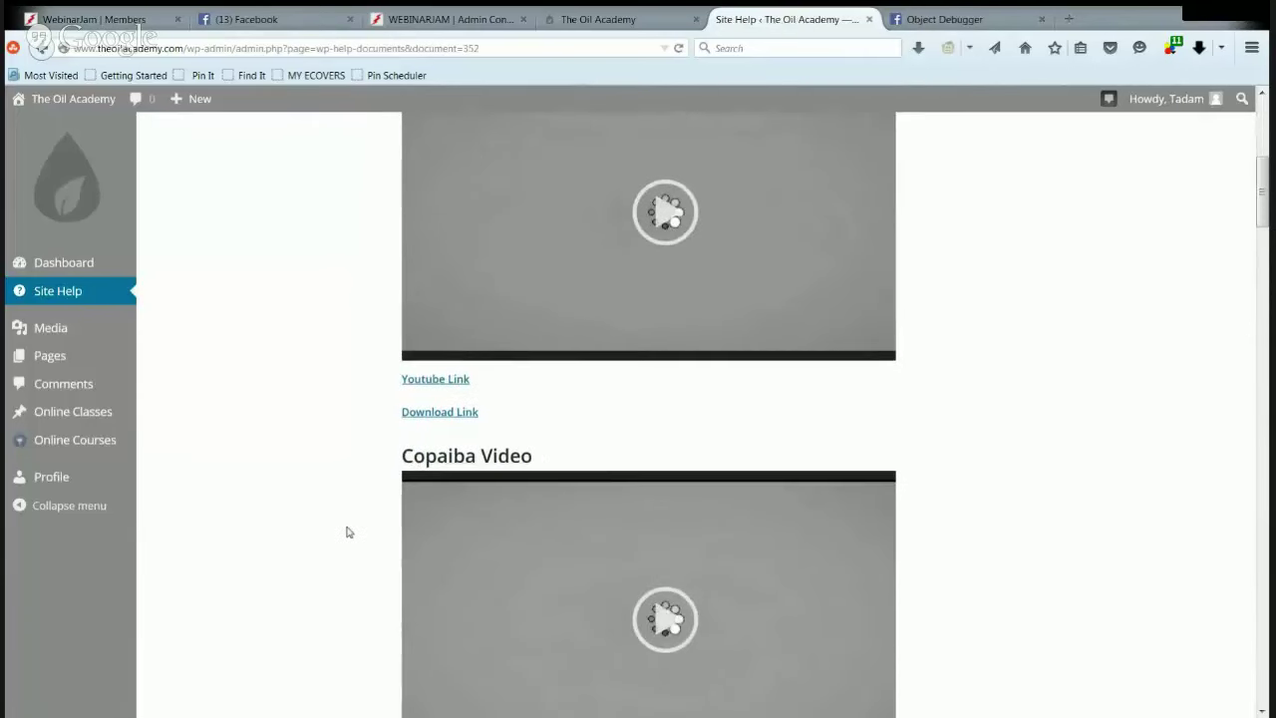
Step: Look through the rest of the marketing videos, including Lavender, Peppermint and Thieves, and return to the start of the page
{"action": "scroll", "coordinate": [354, 549], "scroll_direction": "down", "scroll_amount": 13}
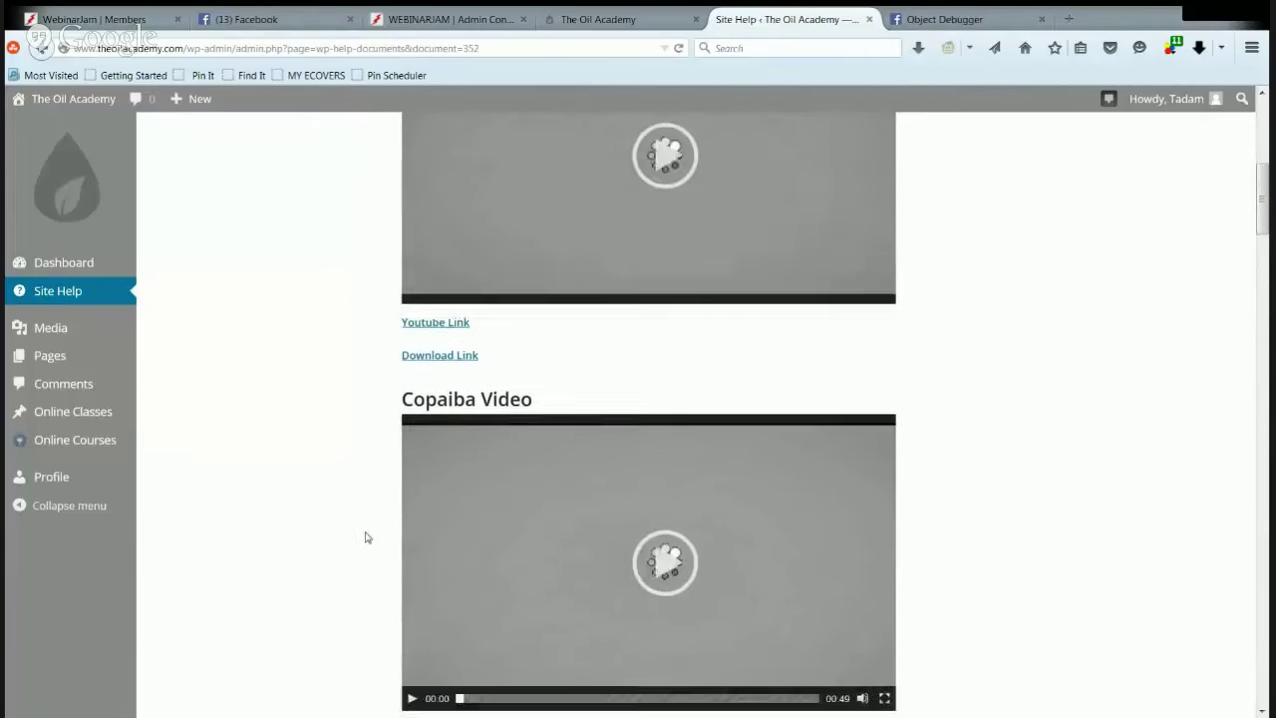
{"action": "scroll", "coordinate": [365, 537], "scroll_direction": "down", "scroll_amount": 18}
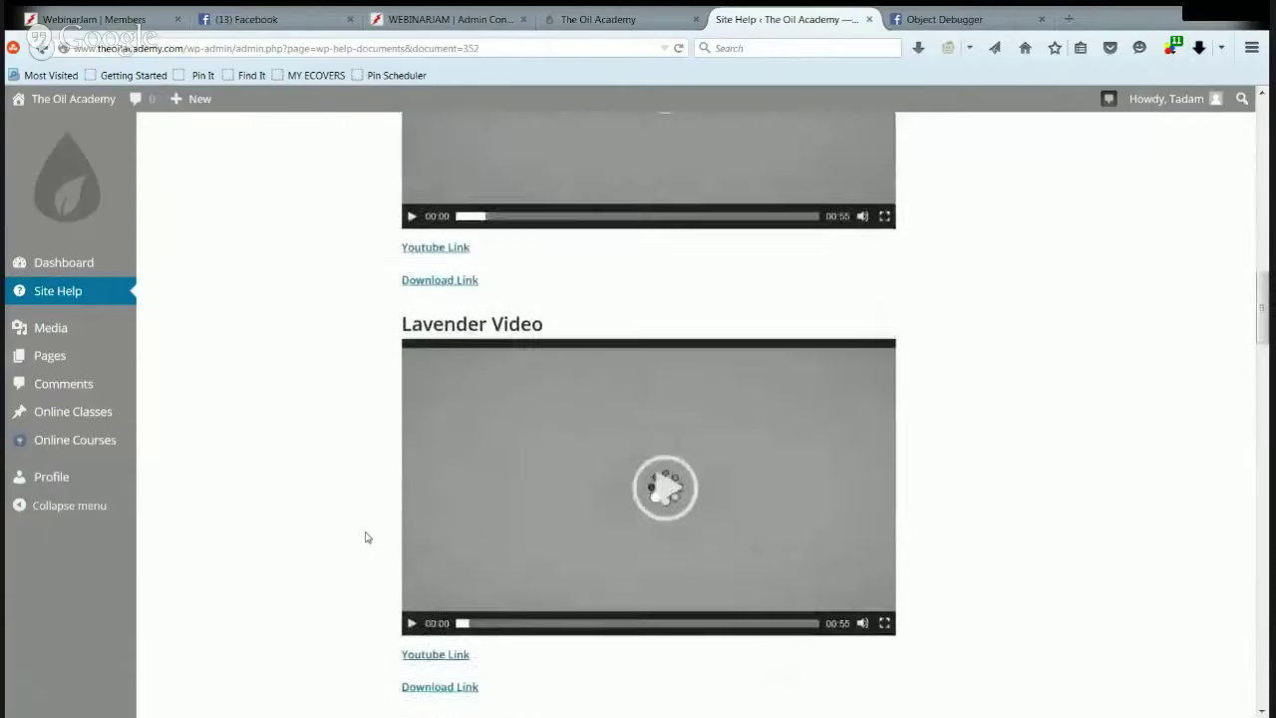
{"action": "scroll", "coordinate": [365, 537], "scroll_direction": "down", "scroll_amount": 17}
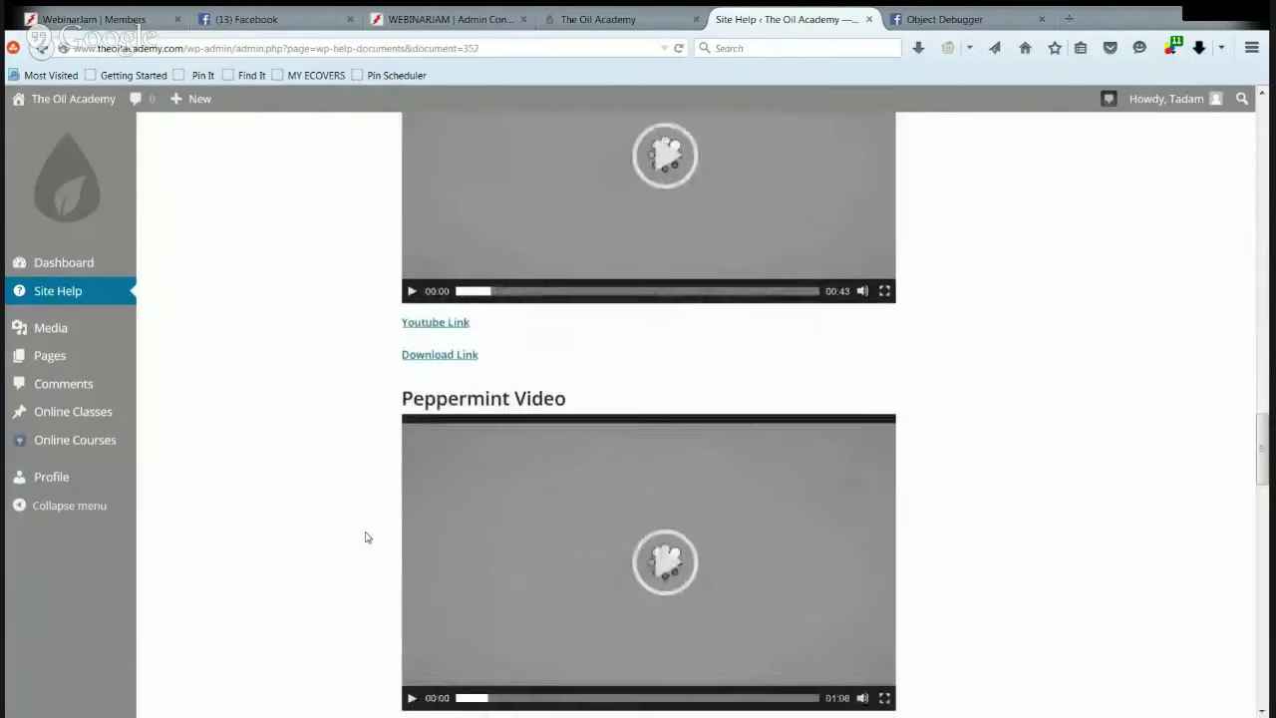
{"action": "scroll", "coordinate": [365, 538], "scroll_direction": "down", "scroll_amount": 17}
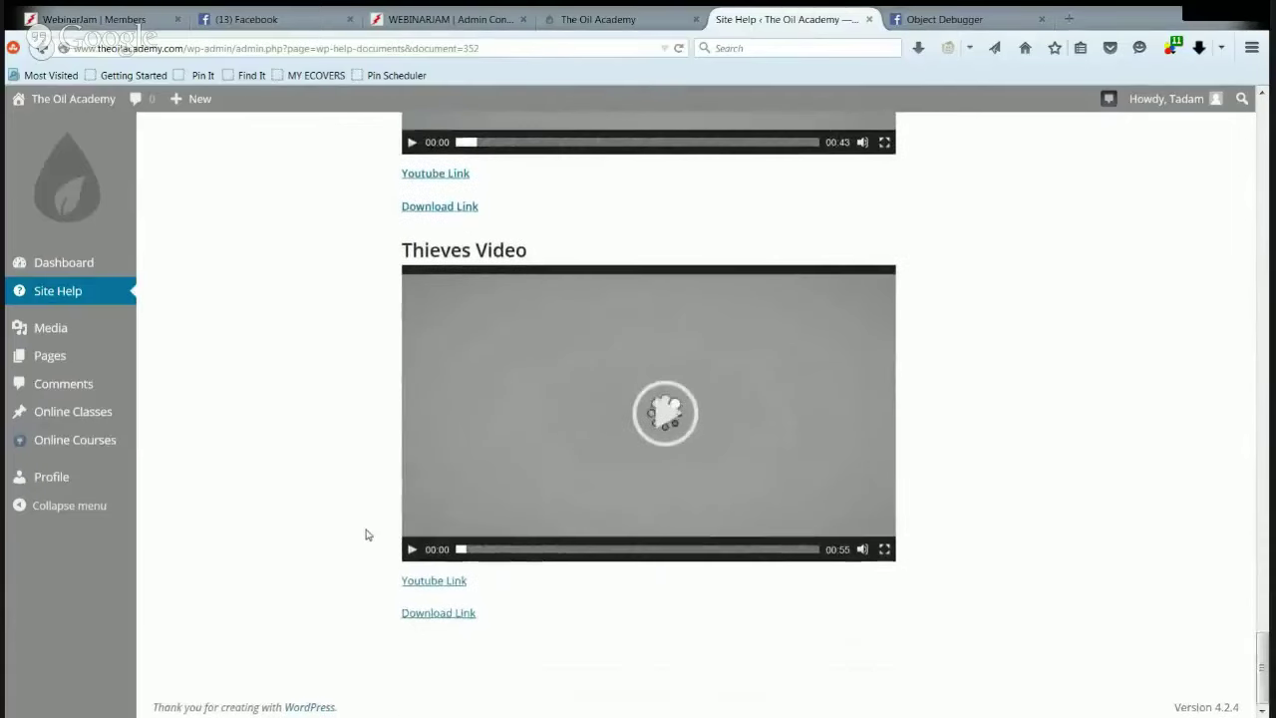
{"action": "scroll", "coordinate": [365, 535], "scroll_direction": "up", "scroll_amount": 20}
{"action": "scroll", "coordinate": [368, 507], "scroll_direction": "up", "scroll_amount": 20}
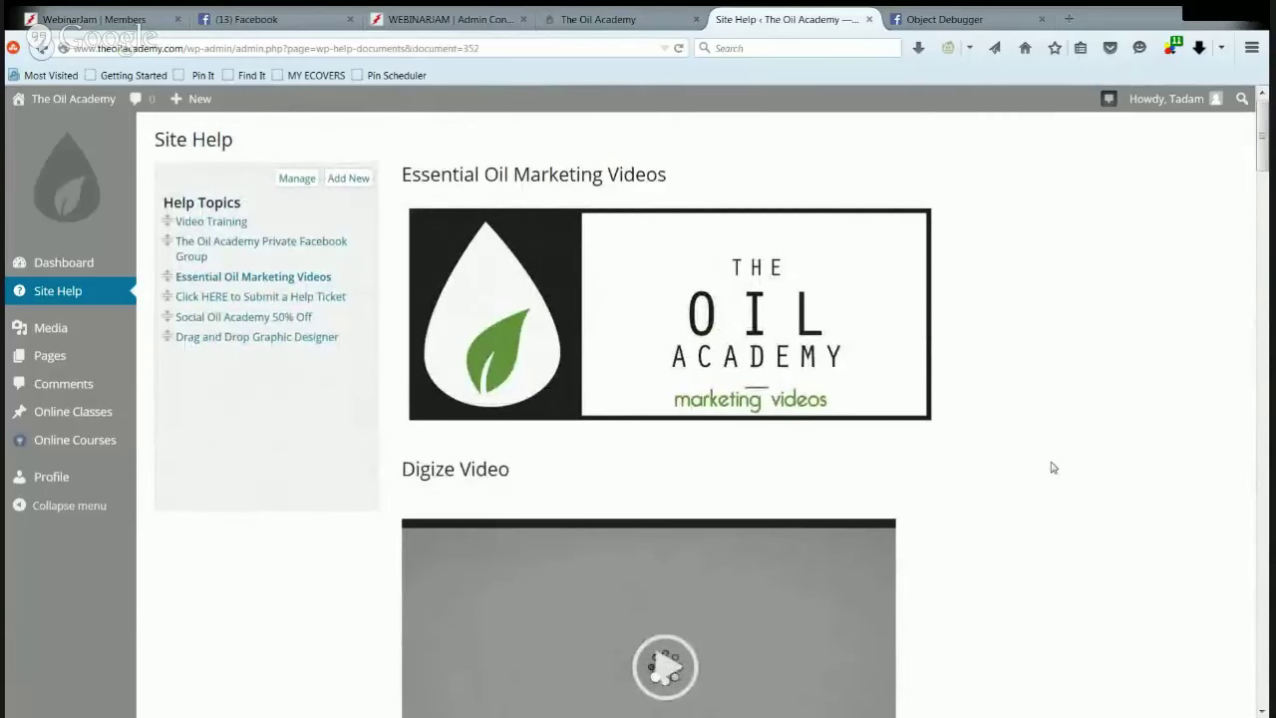
{"action": "scroll", "coordinate": [1052, 468], "scroll_direction": "down", "scroll_amount": 5}
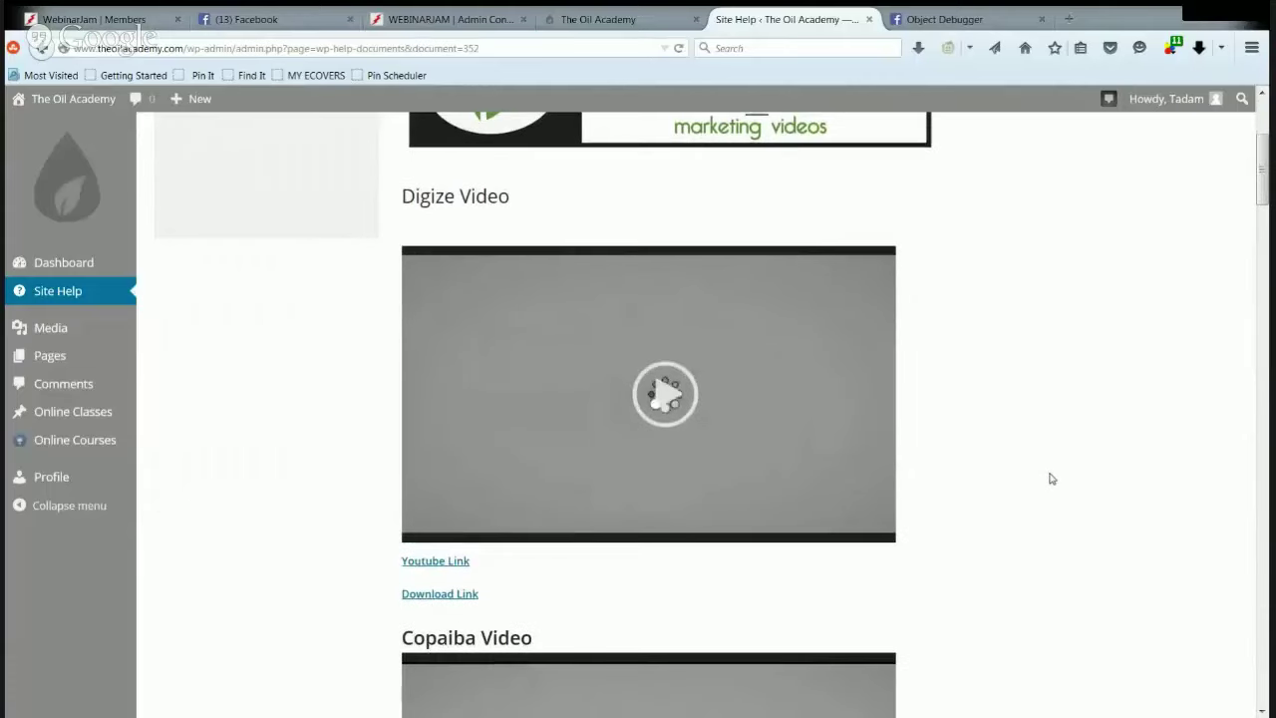
{"action": "scroll", "coordinate": [1051, 478], "scroll_direction": "up", "scroll_amount": 5}
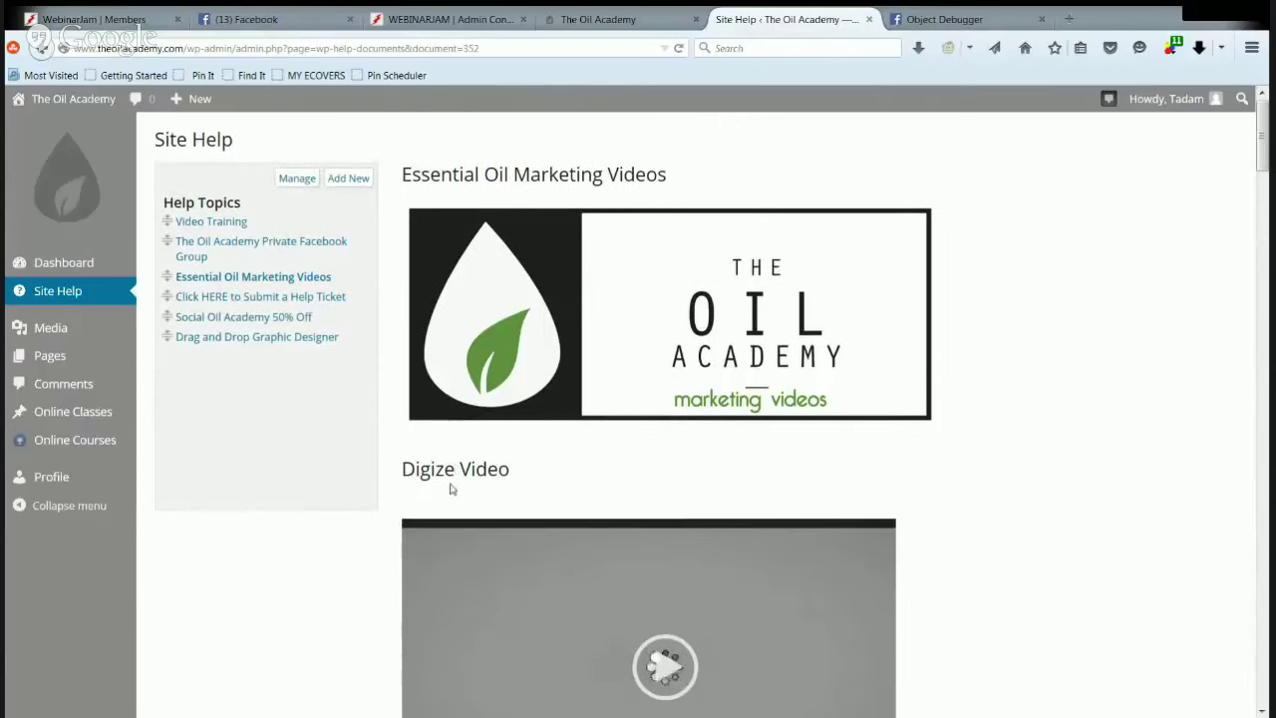
Step: View the help topic for submitting a help ticket and open the Drag and Drop Graphic Designer topic
{"action": "left_click", "coordinate": [330, 298]}
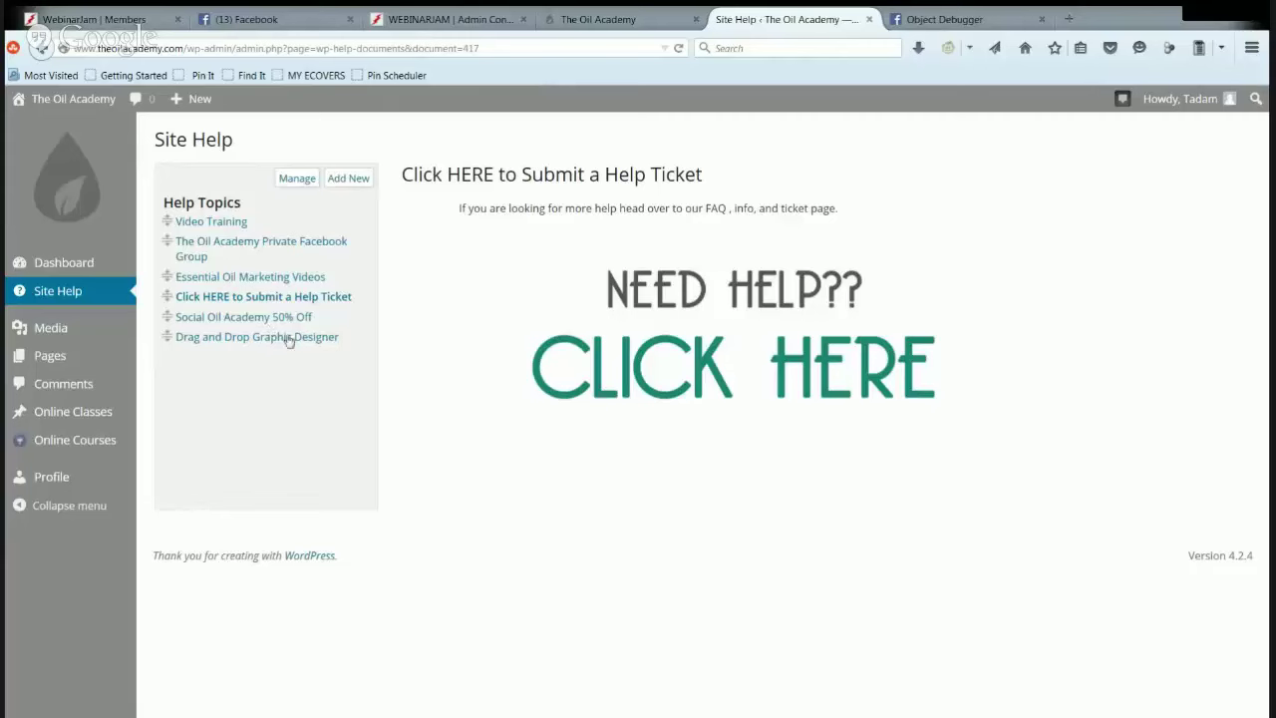
{"action": "left_click", "coordinate": [304, 339]}
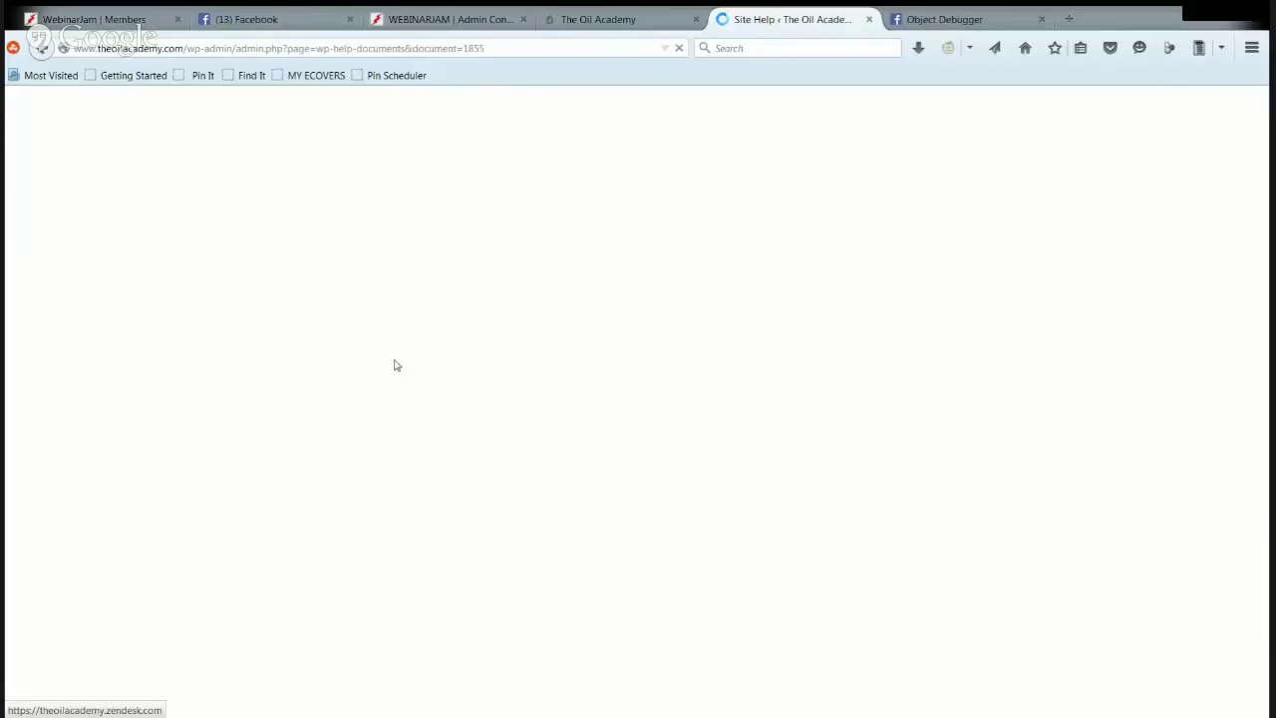
Step: Open the linked Oil Graphic Designer site and return to the Site Help page with its login details
{"action": "left_click", "coordinate": [440, 210]}
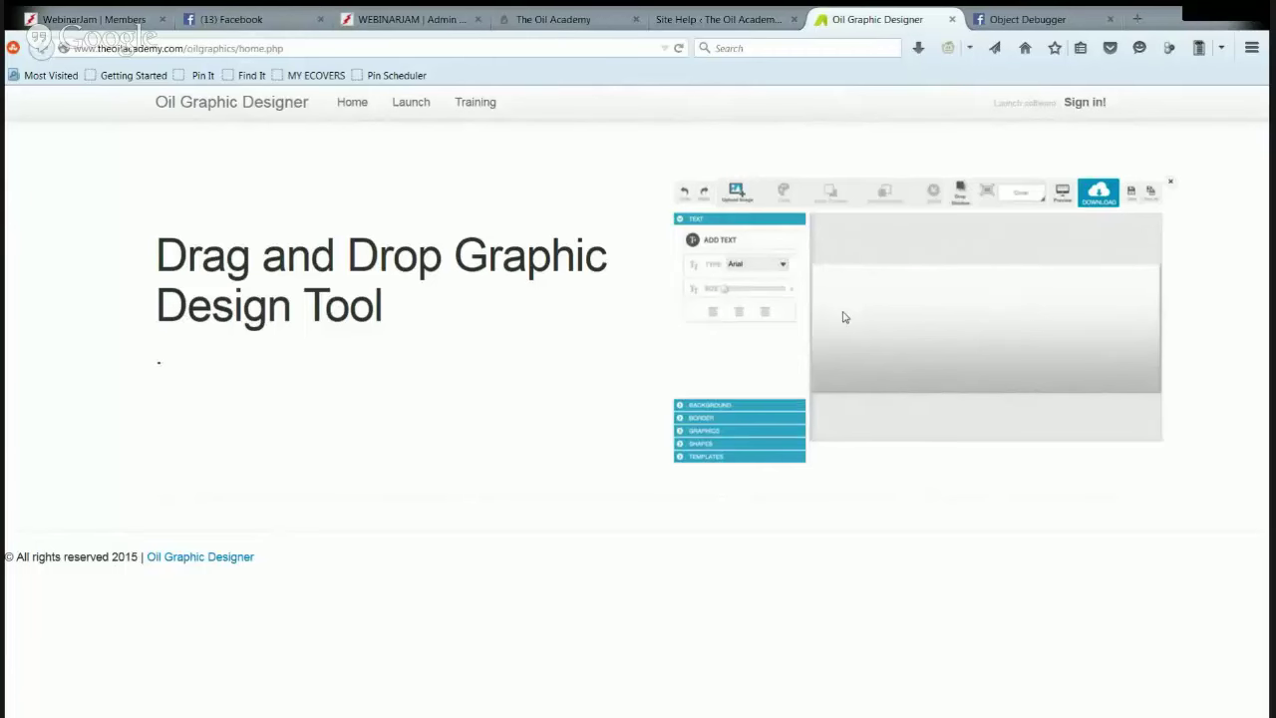
{"action": "left_click", "coordinate": [733, 26]}
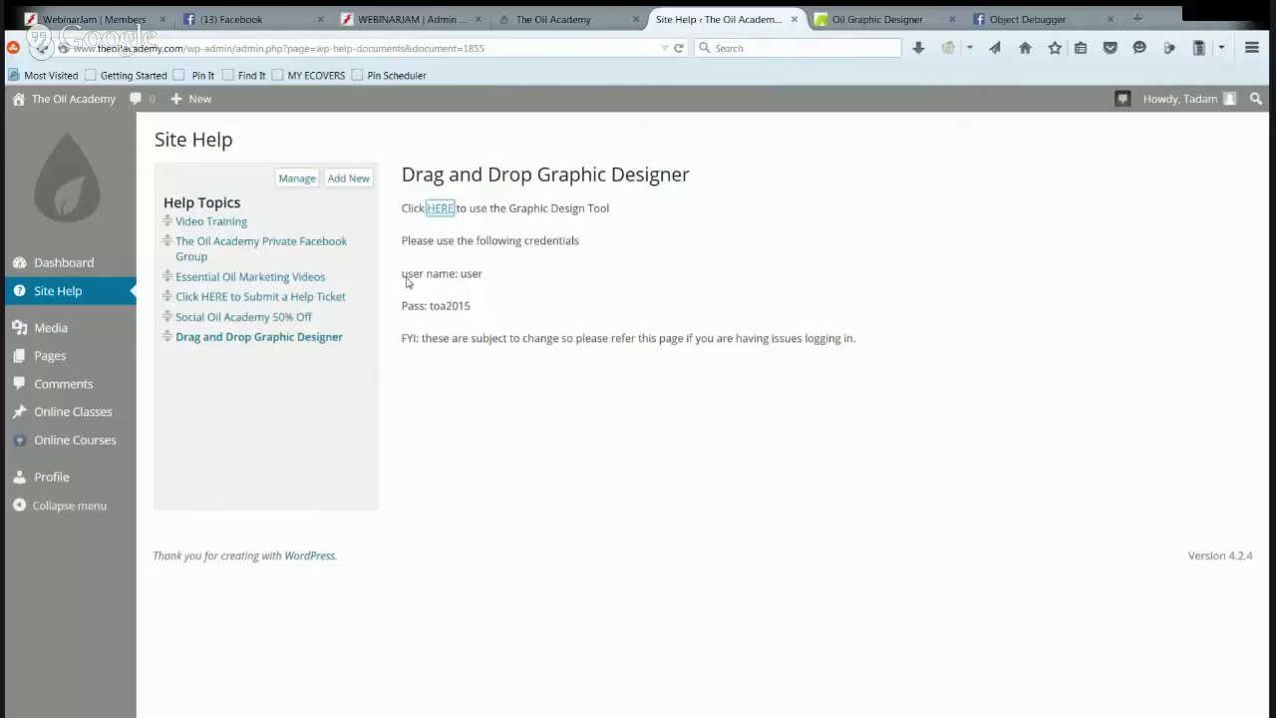
Step: Highlight the graphic designer login credentials, then view the Oil Graphic Designer site once more and close it
{"action": "left_click_drag", "start_coordinate": [402, 275], "coordinate": [494, 316]}
{"action": "left_click_drag", "start_coordinate": [400, 267], "coordinate": [497, 310]}
{"action": "left_click", "coordinate": [571, 296]}
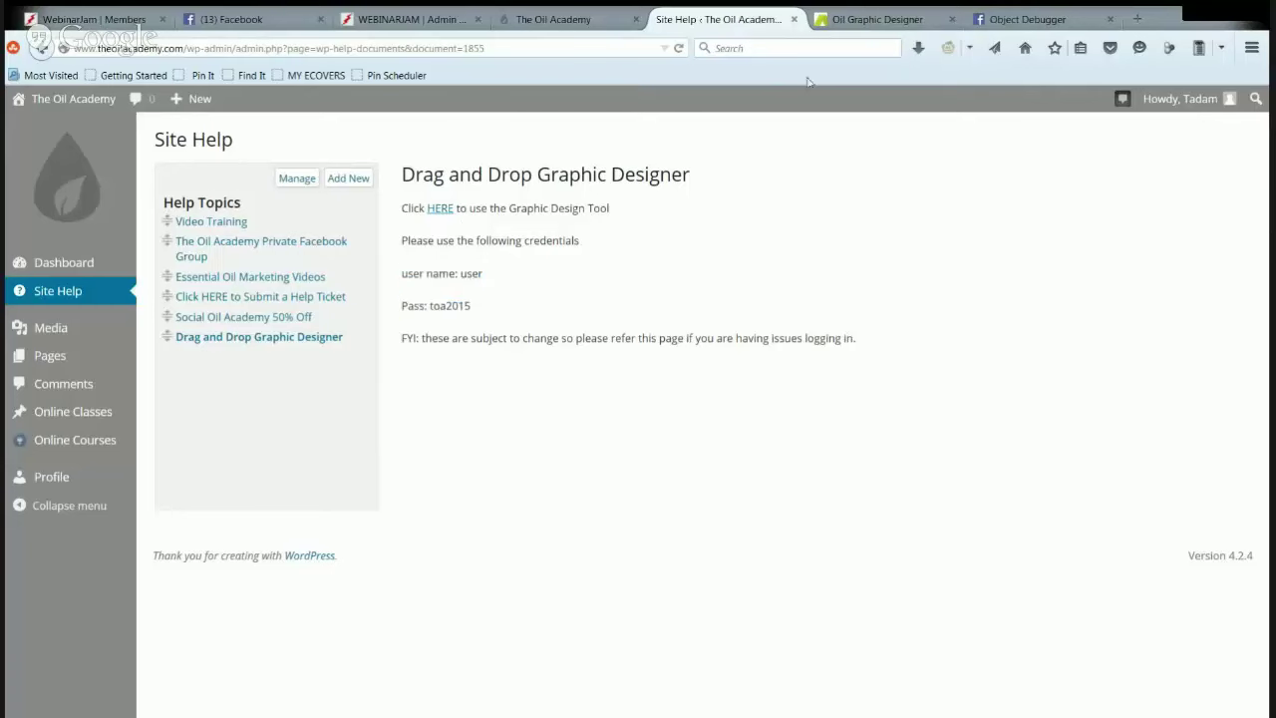
{"action": "left_click", "coordinate": [893, 20]}
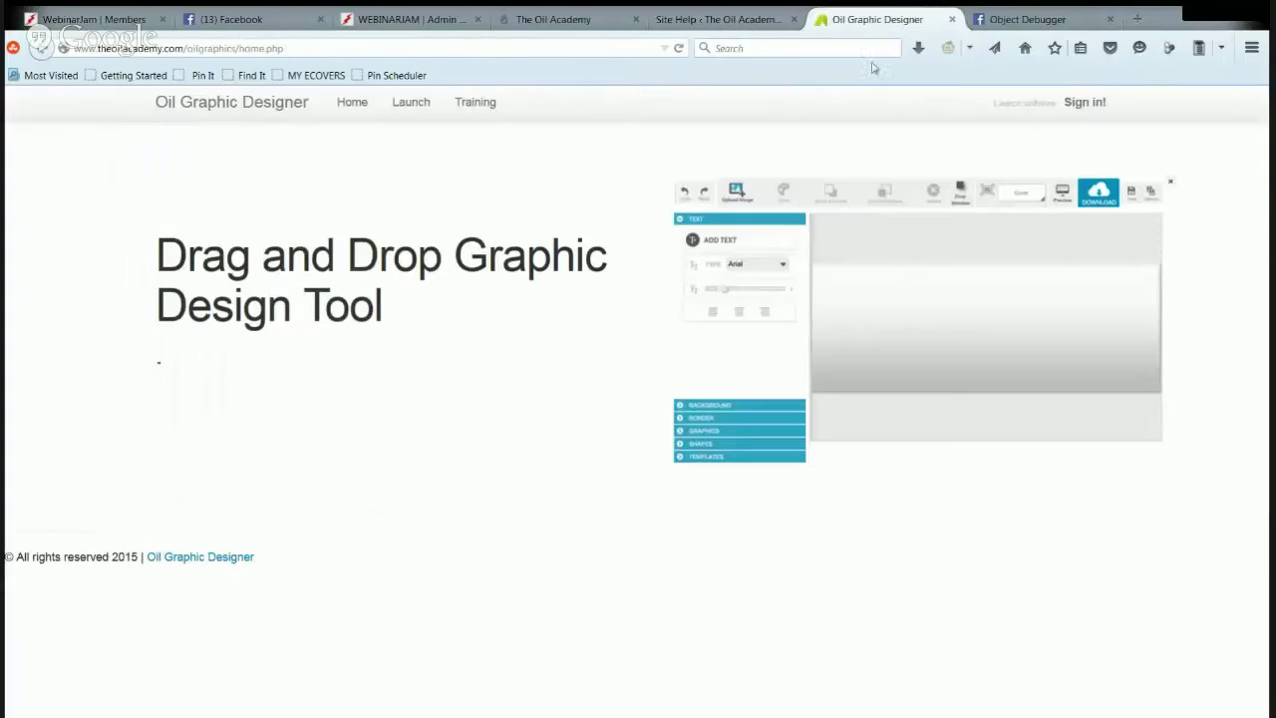
{"action": "left_click", "coordinate": [951, 19]}
{"action": "left_click", "coordinate": [787, 20]}
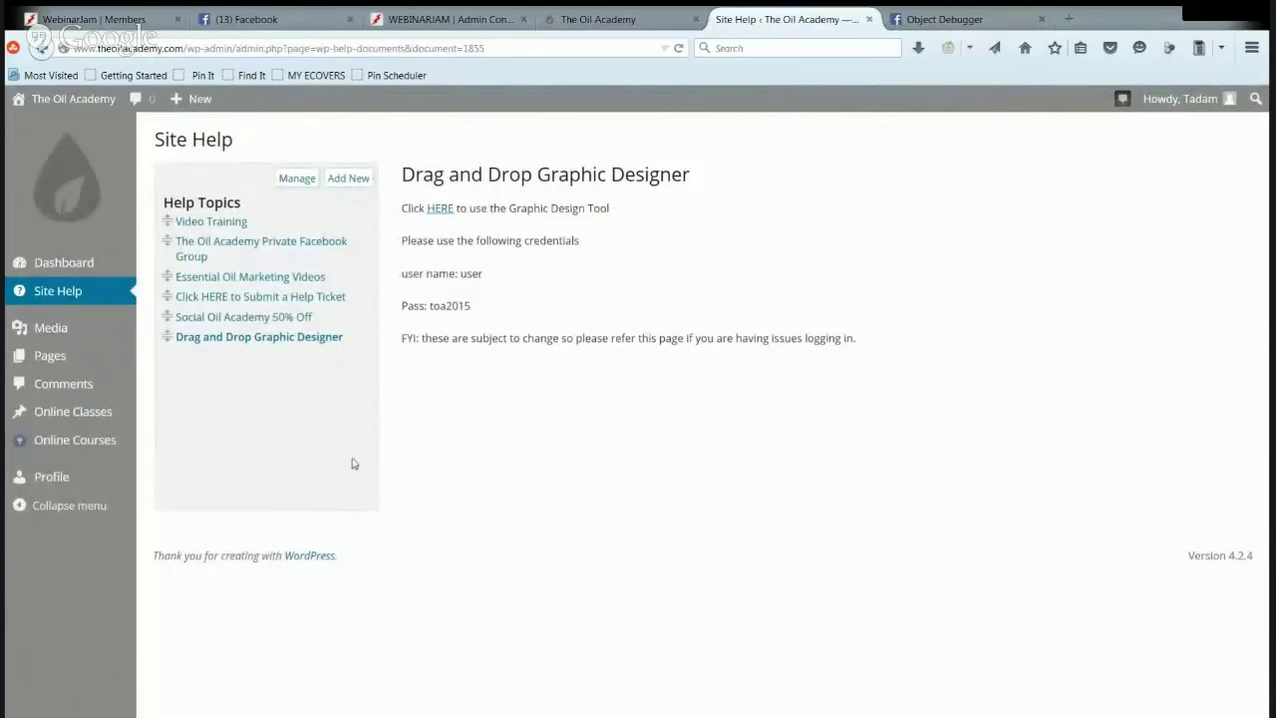
Step: View The Oil Academy Private Facebook Group help topic from the Dashboard and return to the Dashboard
{"action": "left_click", "coordinate": [91, 273]}
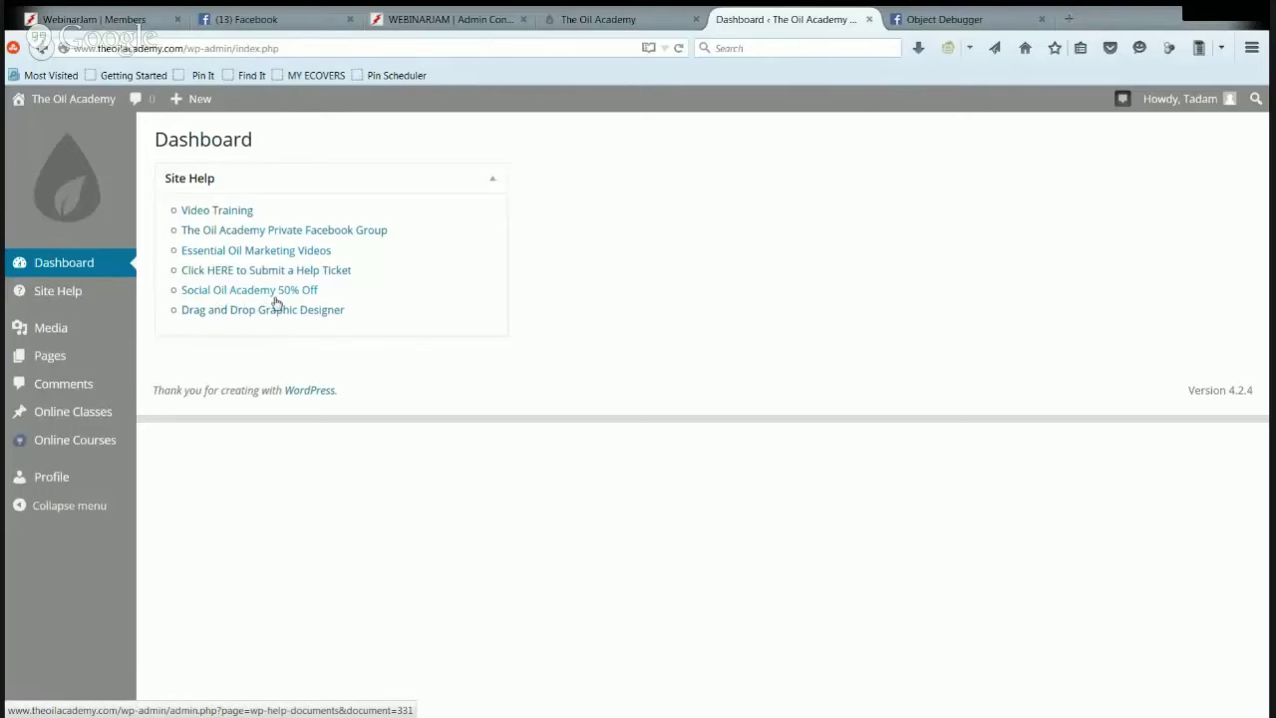
{"action": "left_click", "coordinate": [277, 239]}
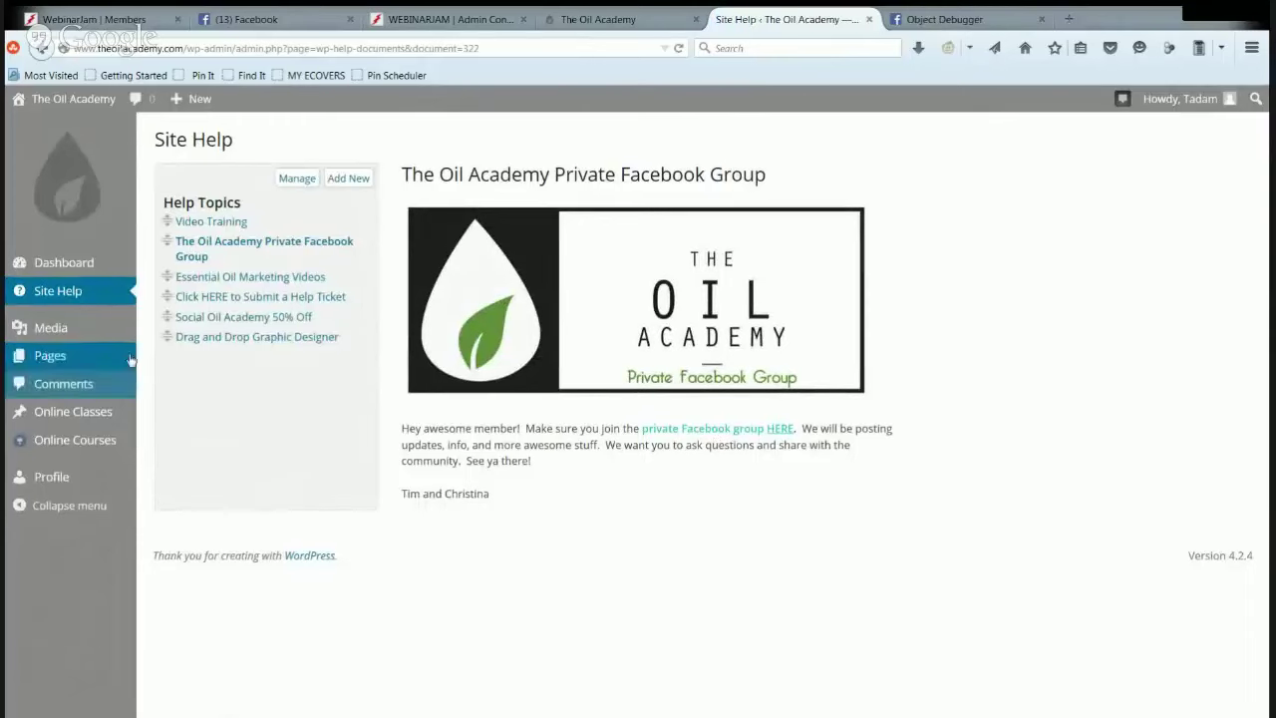
{"action": "left_click", "coordinate": [70, 262]}
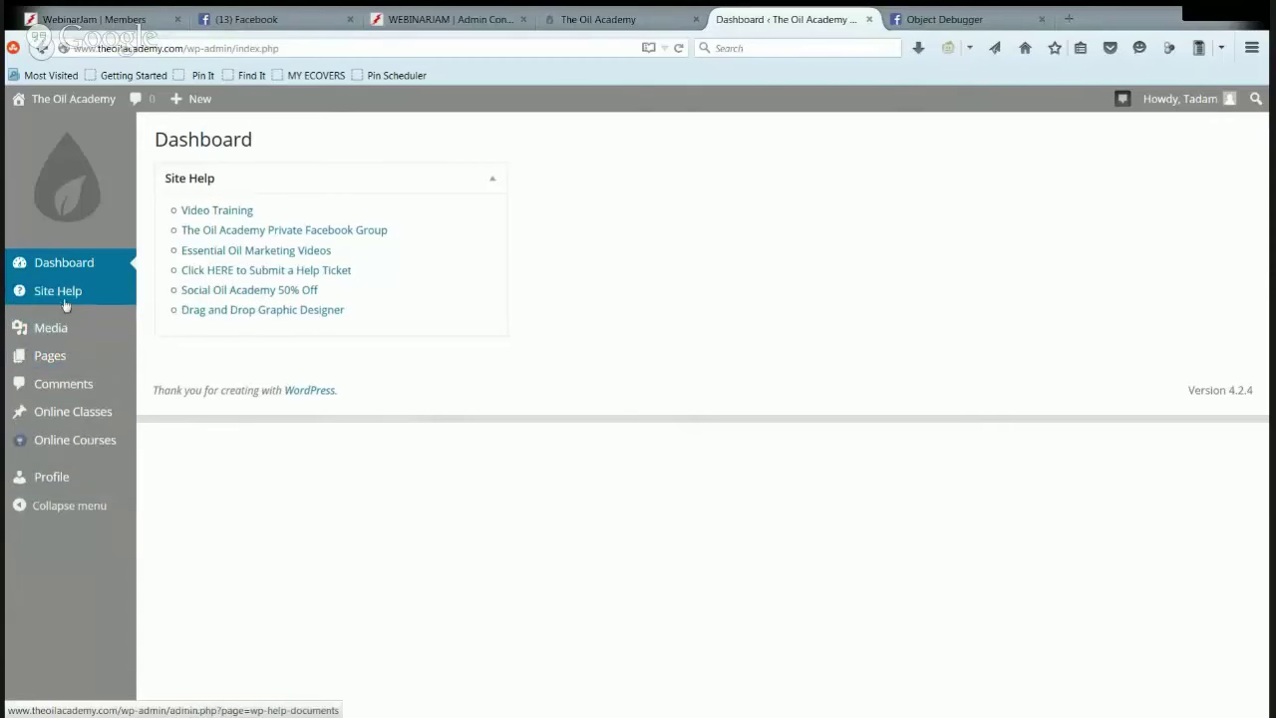
Step: Add a new online course titled with the instructor's first name in possessive form followed by "Awesome Oil Class"
{"action": "mouse_move", "coordinate": [51, 341]}
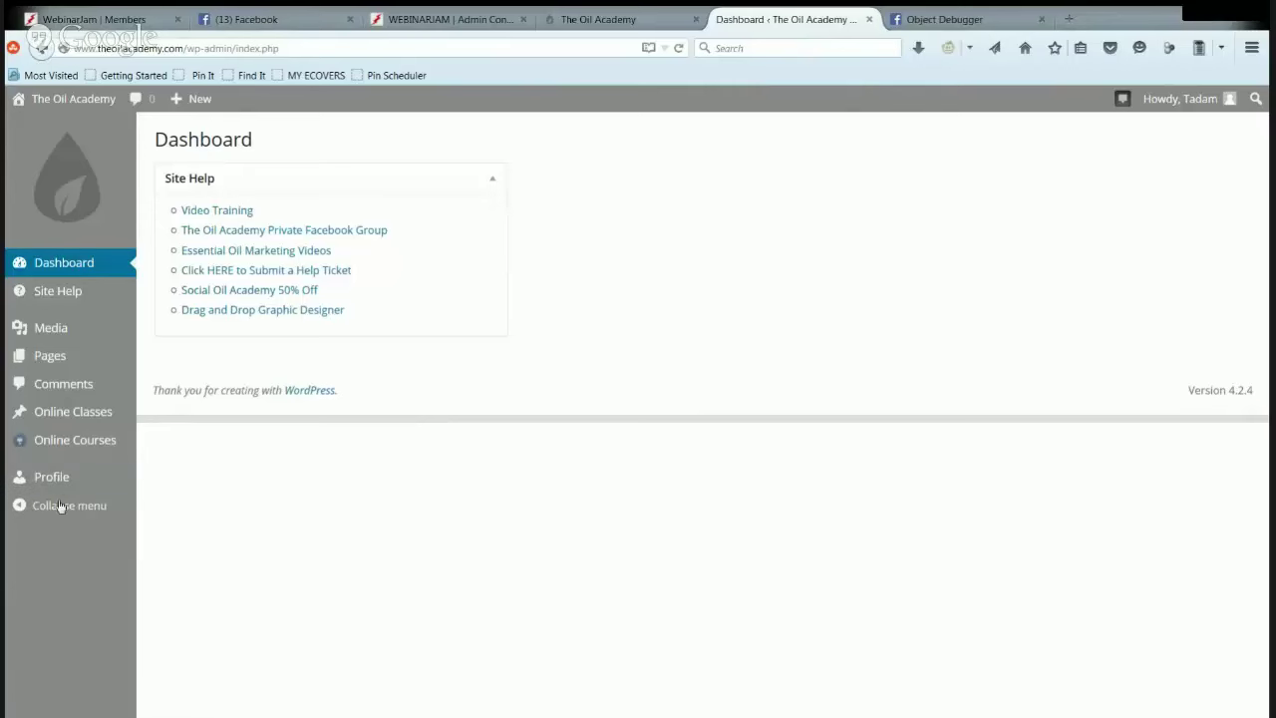
{"action": "left_click", "coordinate": [68, 454]}
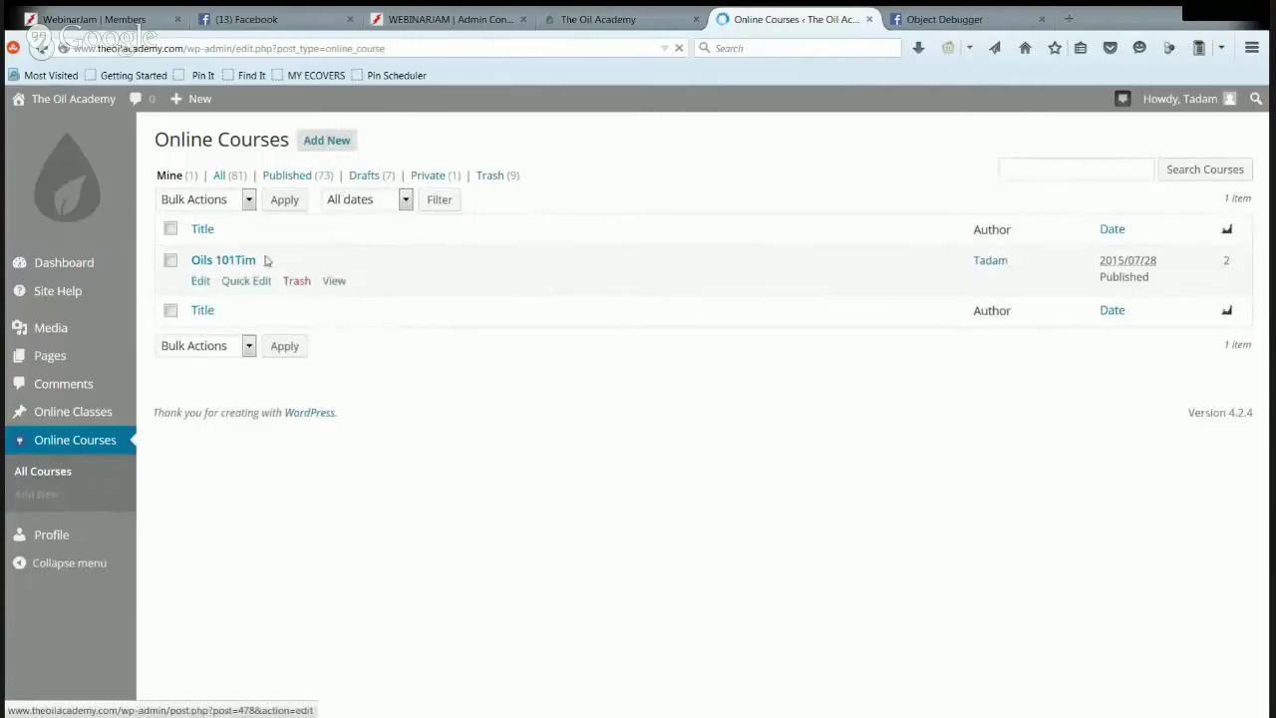
{"action": "left_click", "coordinate": [327, 140]}
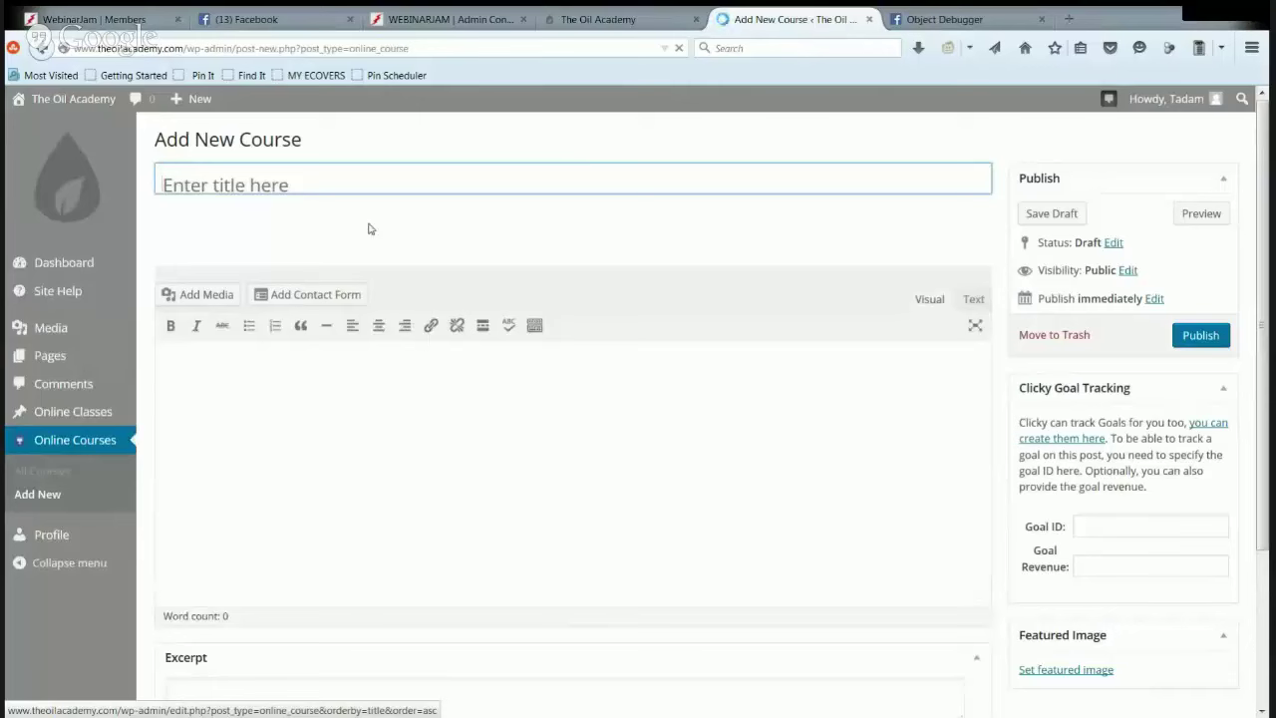
{"action": "type", "text": "Tims"}
{"action": "key", "text": "BackSpace"}
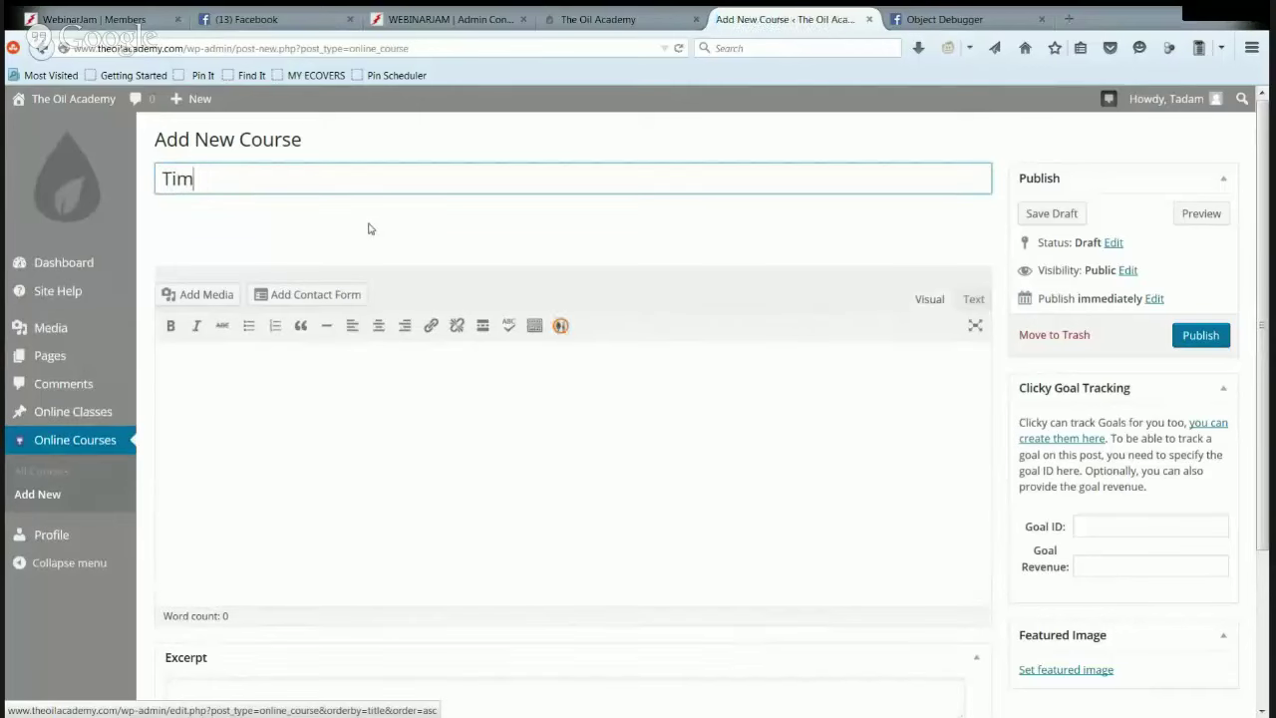
{"action": "type", "text": "'s Awesome Oils"}
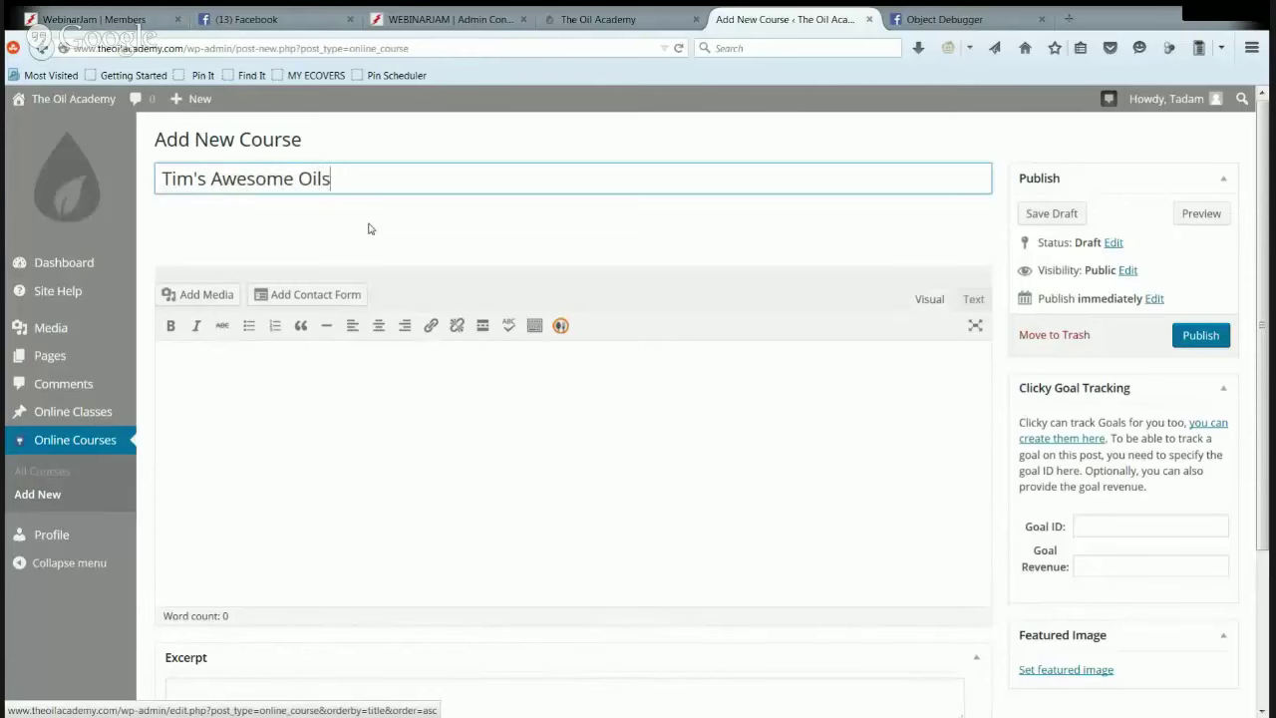
{"action": "key", "text": "BackSpace"}
{"action": "type", "text": "cla"}
{"action": "key", "text": "BackSpace"}
{"action": "key", "text": "BackSpace"}
{"action": "key", "text": "BackSpace"}
{"action": "type", "text": "Cl"}
{"action": "key", "text": "BackSpace"}
{"action": "type", "text": "lass"}
{"action": "left_click", "coordinate": [362, 509]}
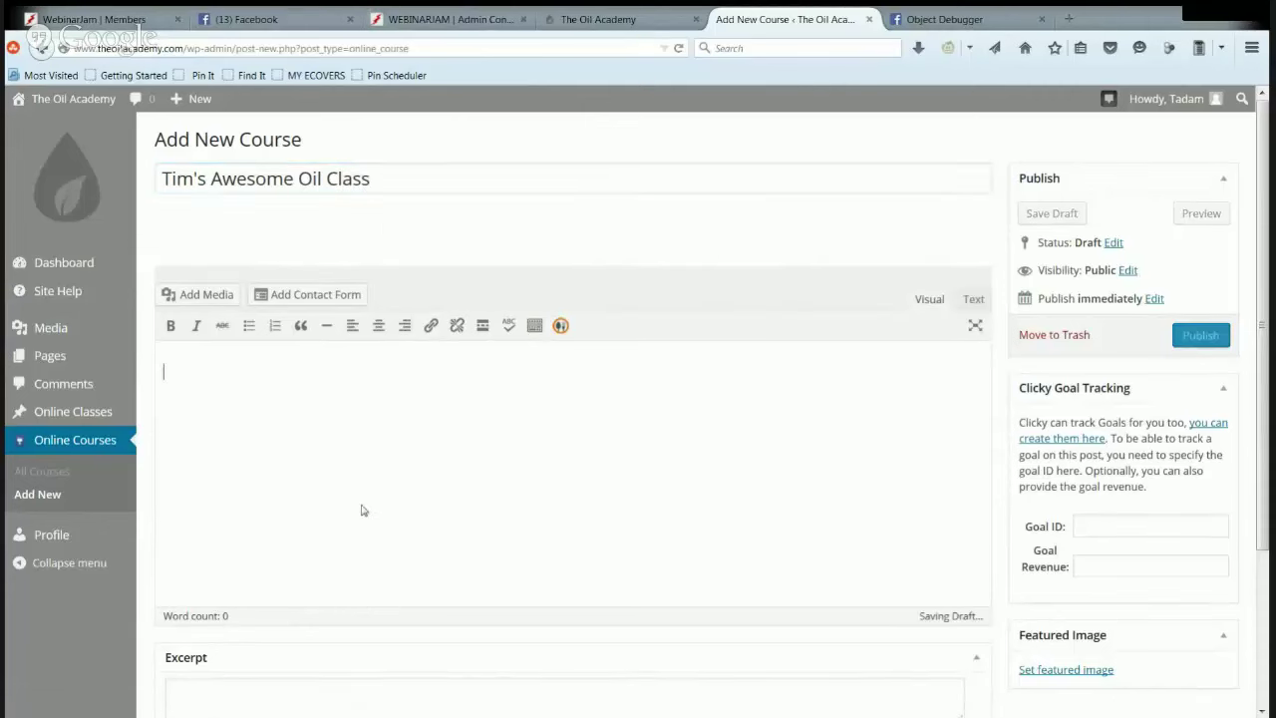
Step: Try bold formatting on some sample text in the course body and clear the text
{"action": "scroll", "coordinate": [450, 437], "scroll_direction": "down", "scroll_amount": 2}
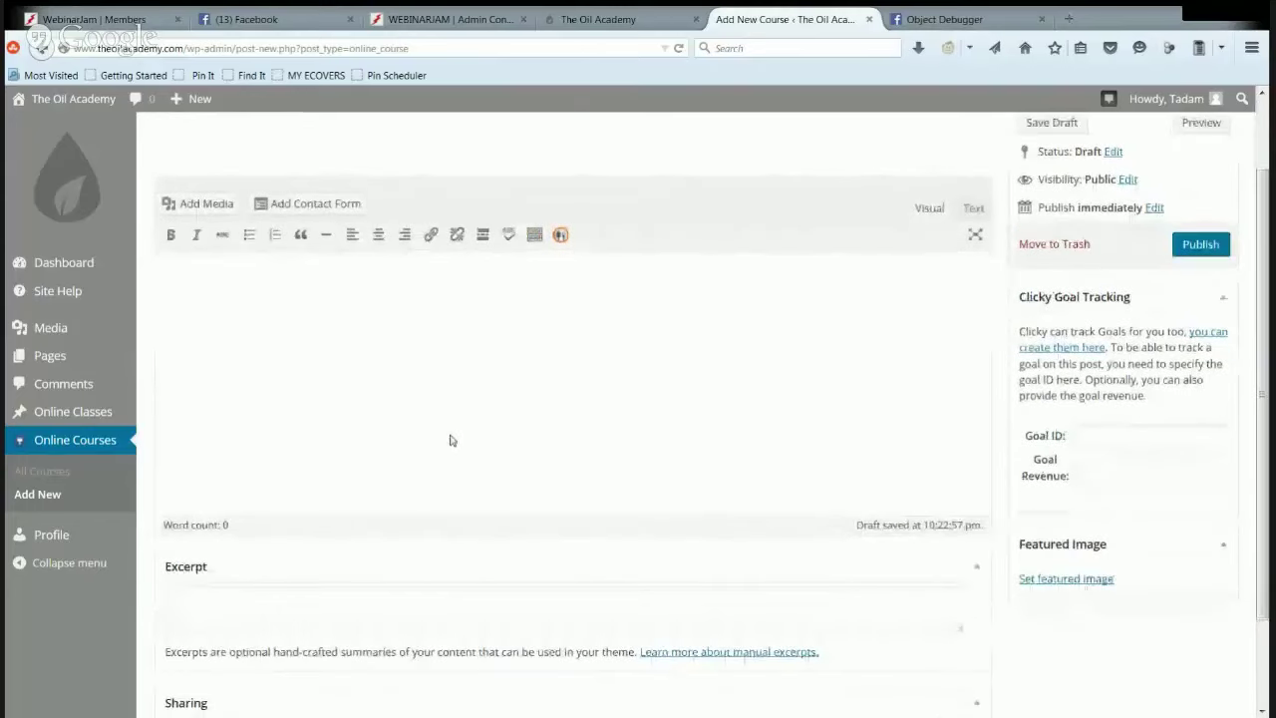
{"action": "scroll", "coordinate": [442, 419], "scroll_direction": "up", "scroll_amount": 2}
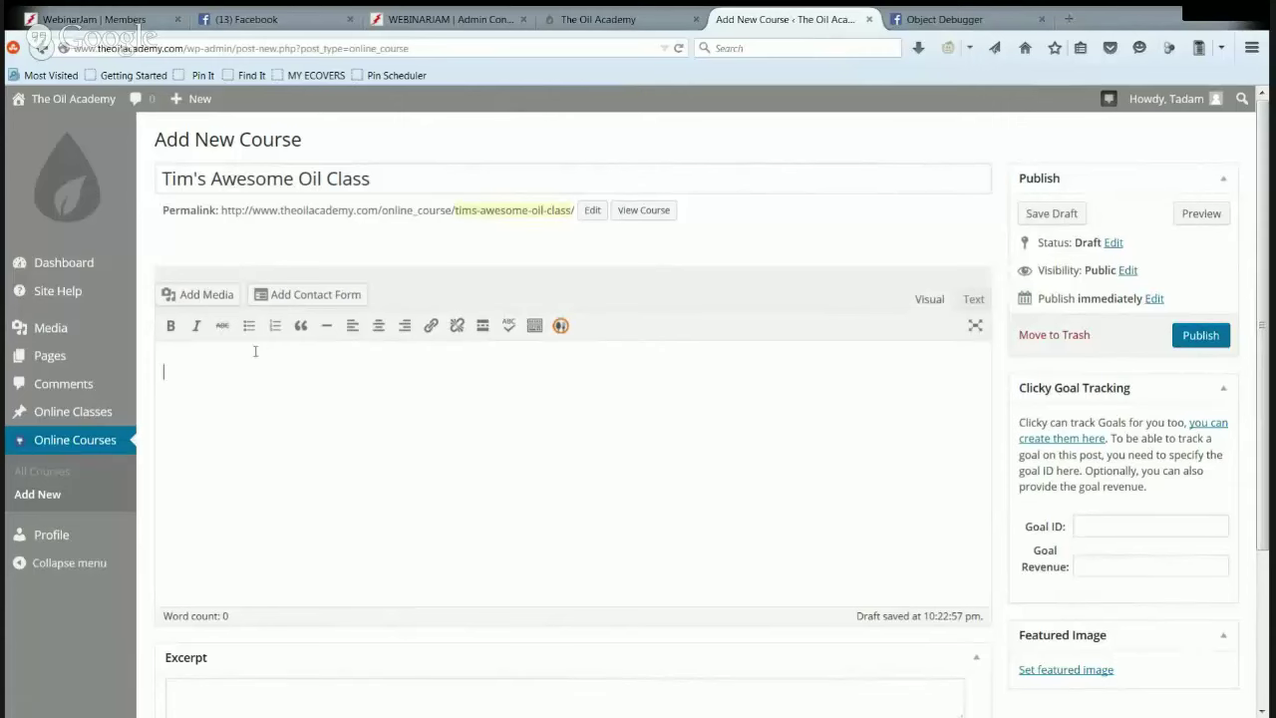
{"action": "type", "text": "seregsdfg"}
{"action": "left_click_drag", "start_coordinate": [242, 413], "coordinate": [171, 372]}
{"action": "key", "text": "BackSpace"}
{"action": "type", "text": "awefn"}
{"action": "left_click", "coordinate": [169, 329]}
{"action": "key", "text": "ctrl+a"}
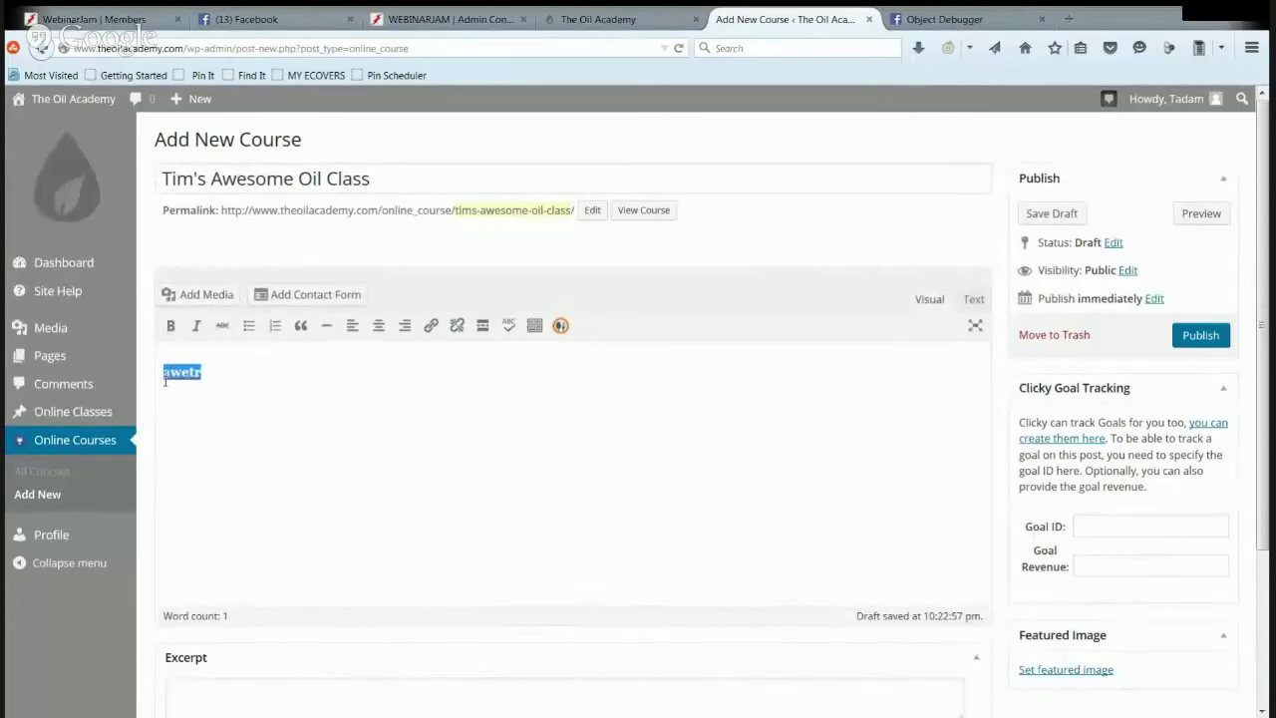
{"action": "key", "text": "BackSpace"}
Step: Show the editor's extra row of formatting tools and view the media library without inserting anything
{"action": "left_click", "coordinate": [534, 325]}
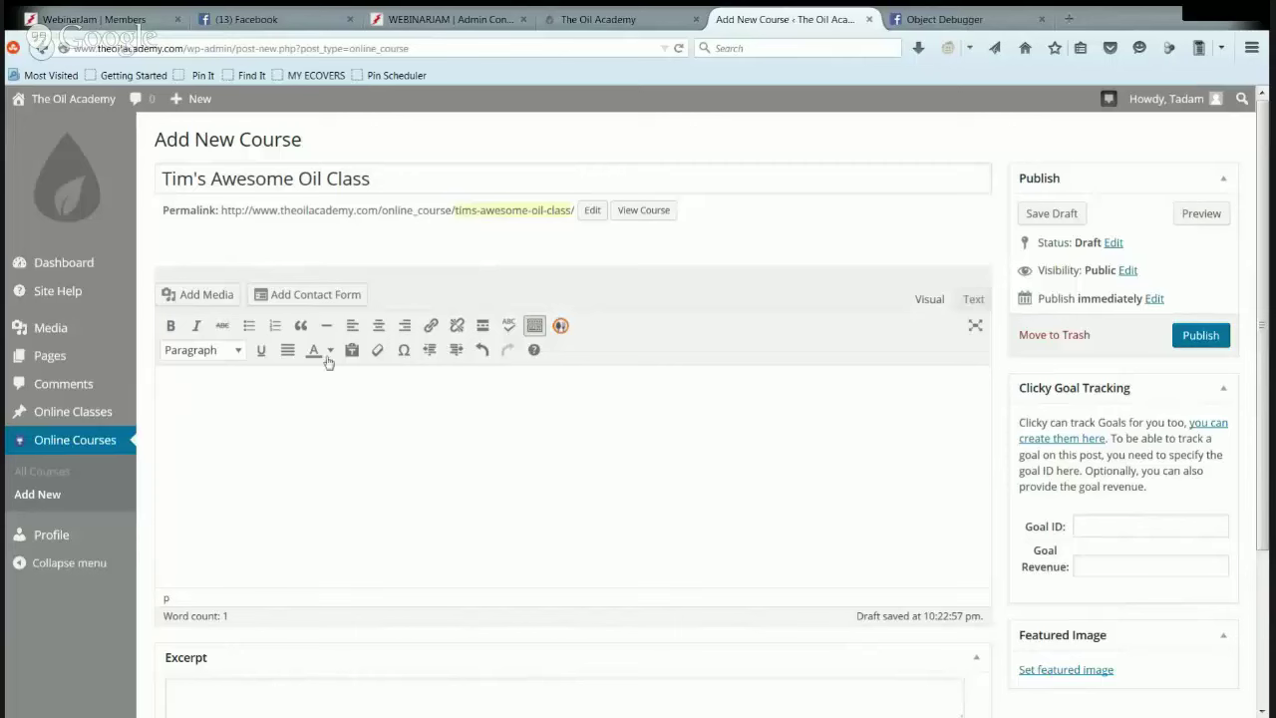
{"action": "left_click", "coordinate": [194, 295]}
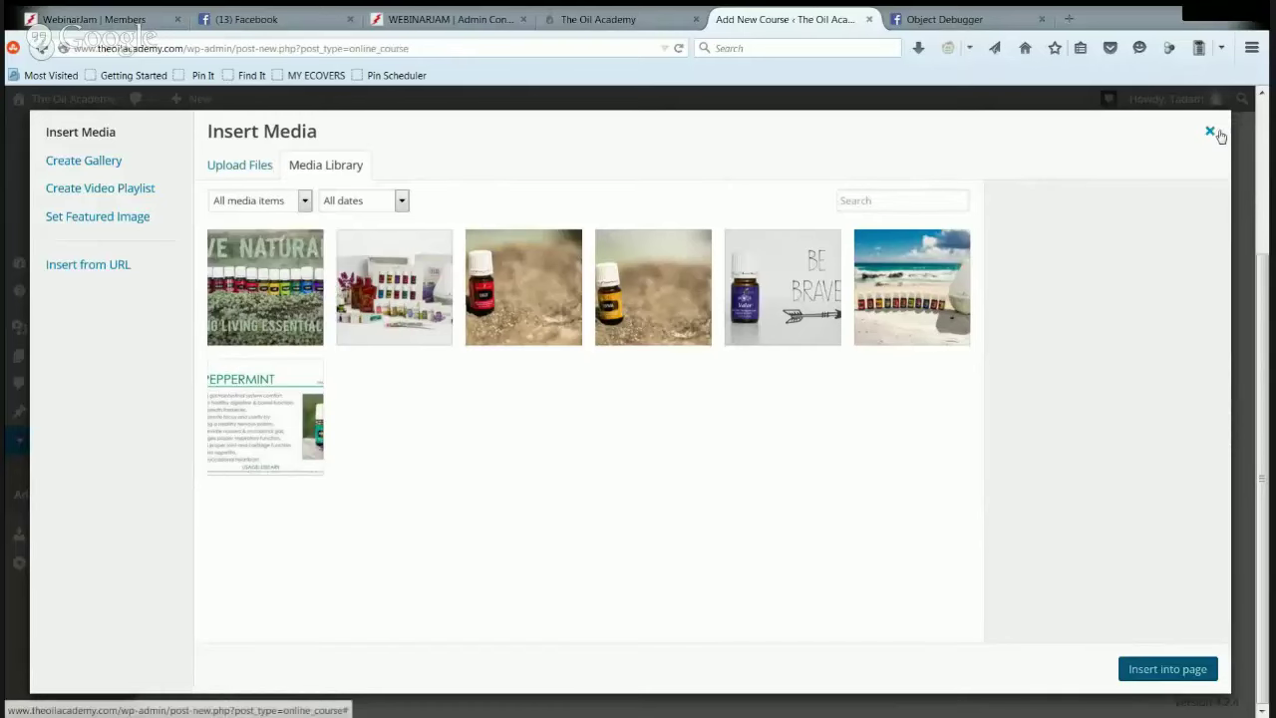
{"action": "left_click", "coordinate": [1210, 130]}
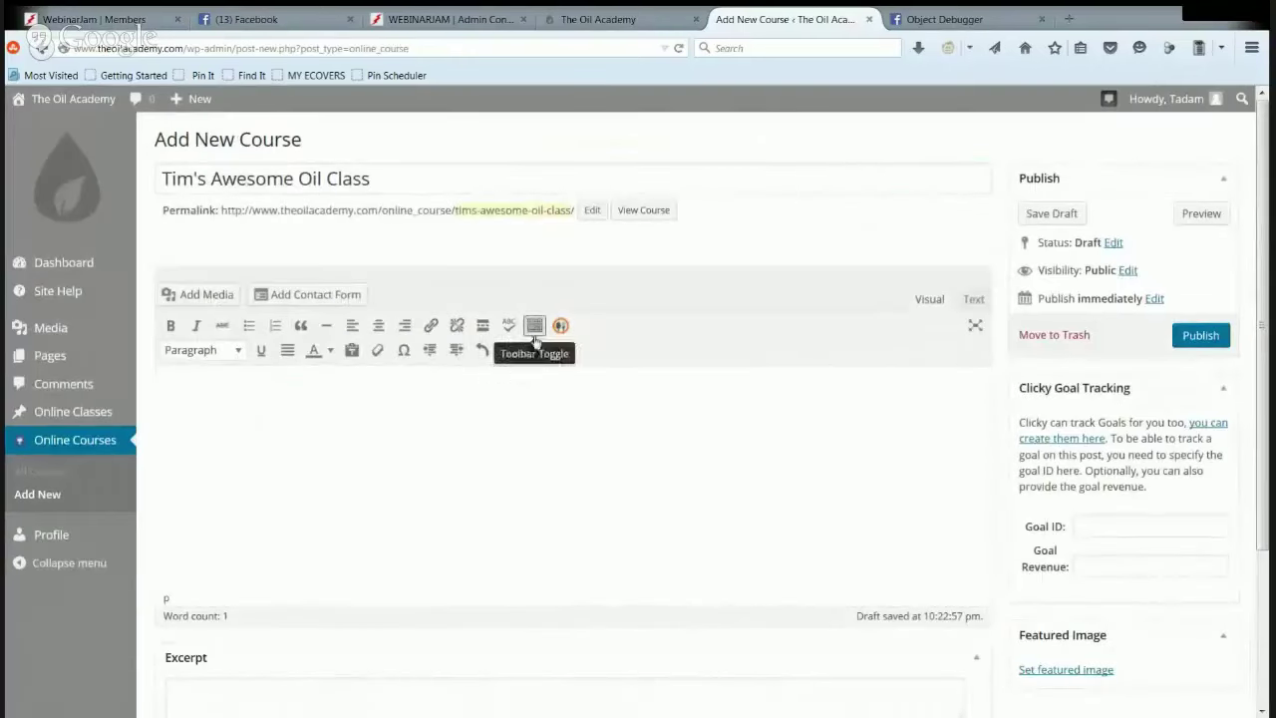
Step: View the Add Contact Form builder and close it without adding a form to the course
{"action": "left_click", "coordinate": [298, 297]}
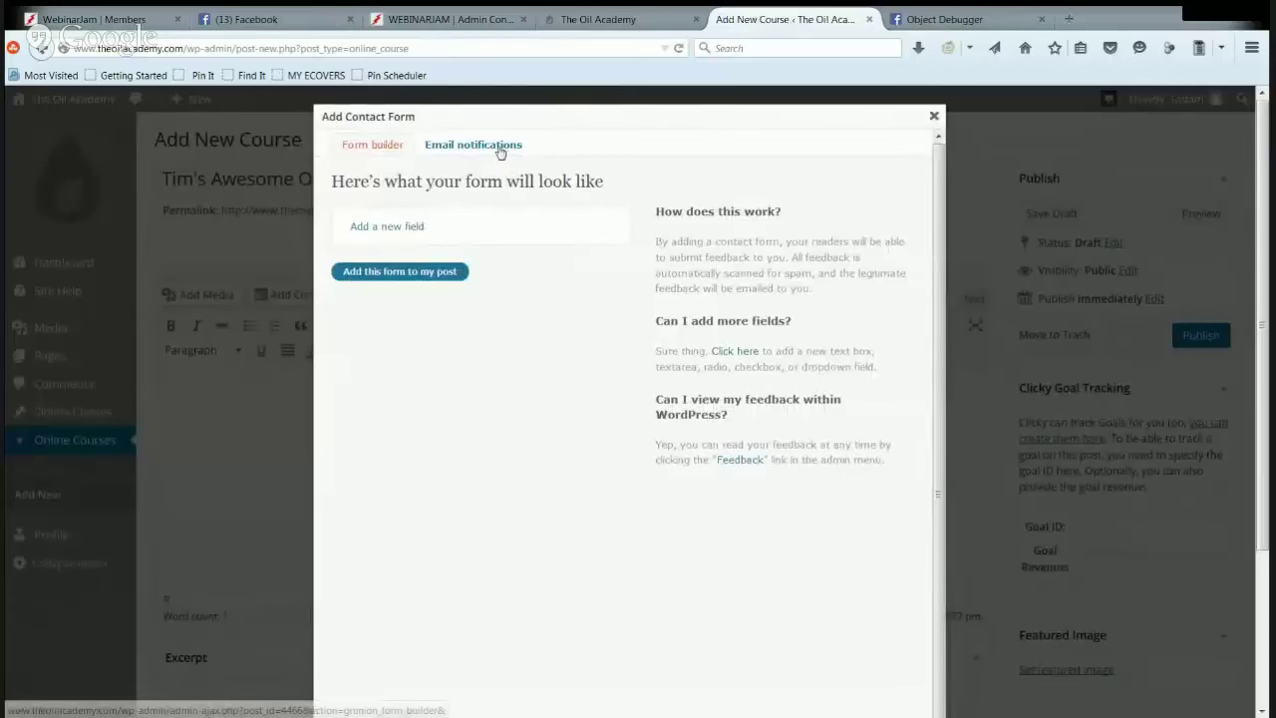
{"action": "left_click", "coordinate": [934, 115]}
{"action": "left_click", "coordinate": [825, 354]}
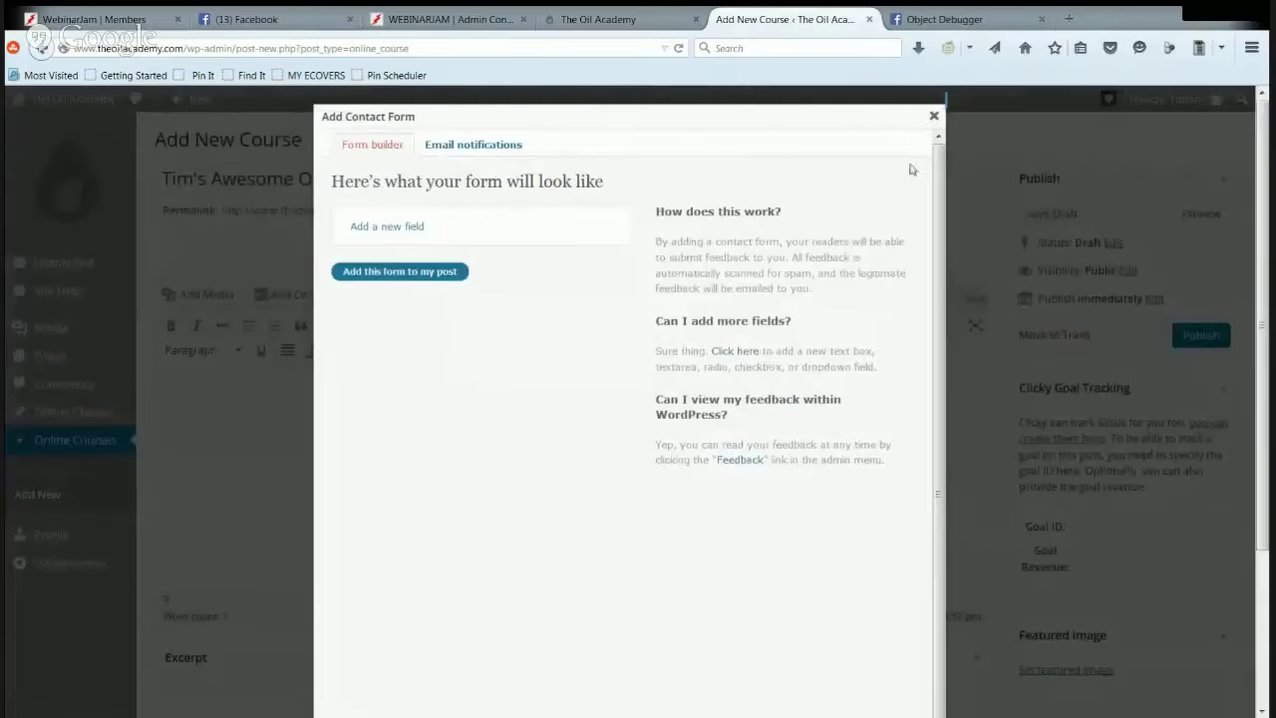
{"action": "left_click", "coordinate": [934, 116]}
{"action": "left_click", "coordinate": [762, 357]}
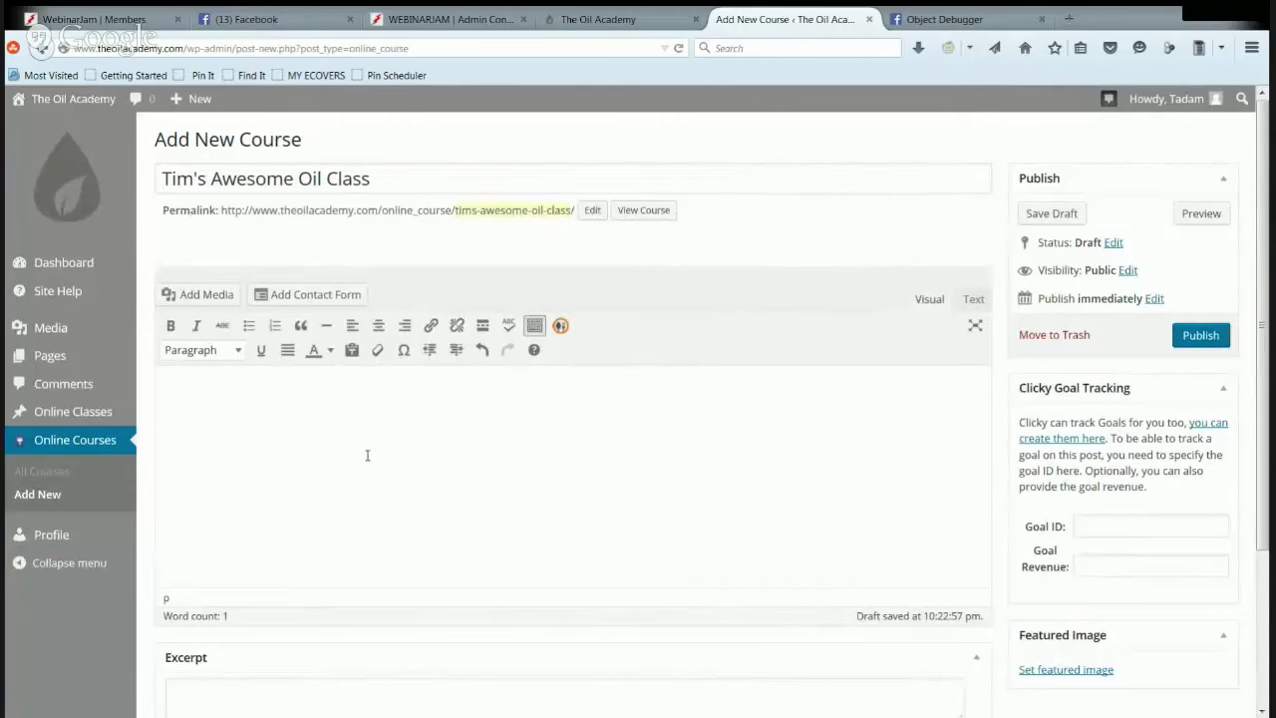
Step: Insert the two-paragraph introduction about finding Young Living into the course body and bold its opening words "Before we jump in,"
{"action": "type", "text": "Before we jump in, let me tell you a little about me and how I found Young Living. I'm a busy mom of 2 (a 3 year old and a 20 month old), and I have a slight scent addiction. I bought all kinds of things to make my home smell good - scented soaps, candles, plug-in wall thingys - you name it, I bought it, and I was virtually addicted to Febreeze. Blame it on a dog and rental homes, but the reality is, I just like good smells!  After I had my boys I became increasingly aware of the amount of chemicals and toxins that the 'smell good' things were putting into my home. I started buying more natural products, but the truth is, there were still nasty things in them. A friend introduced me to essential oils. I started doing some research and had the opportunity to buy some Young Living oils as part of a fundraiser for a local charity I supported. That was it. I was hooked. Here was something that smelled amazing, yet released nothing awful into my home. As I learned more, I started finding all the wellness benefits of essential oils and bought my Premium Starter Kit - more amazing smelling oils with even more benefits! Plus, it had a diffuser! No more lit candles to worry about....or forget! That is how my adventure as a Lemon Dropper began."}
{"action": "scroll", "coordinate": [219, 449], "scroll_direction": "down", "scroll_amount": 2}
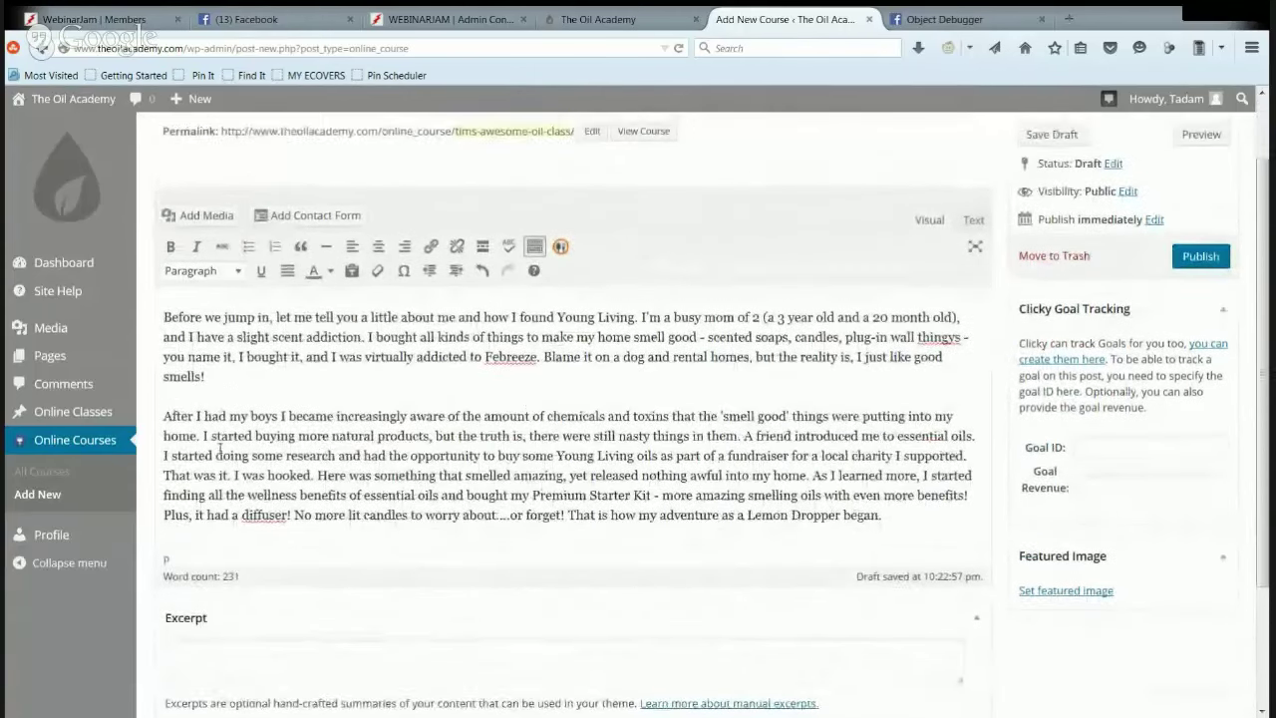
{"action": "scroll", "coordinate": [219, 449], "scroll_direction": "up", "scroll_amount": 2}
{"action": "left_click_drag", "start_coordinate": [166, 396], "coordinate": [276, 396]}
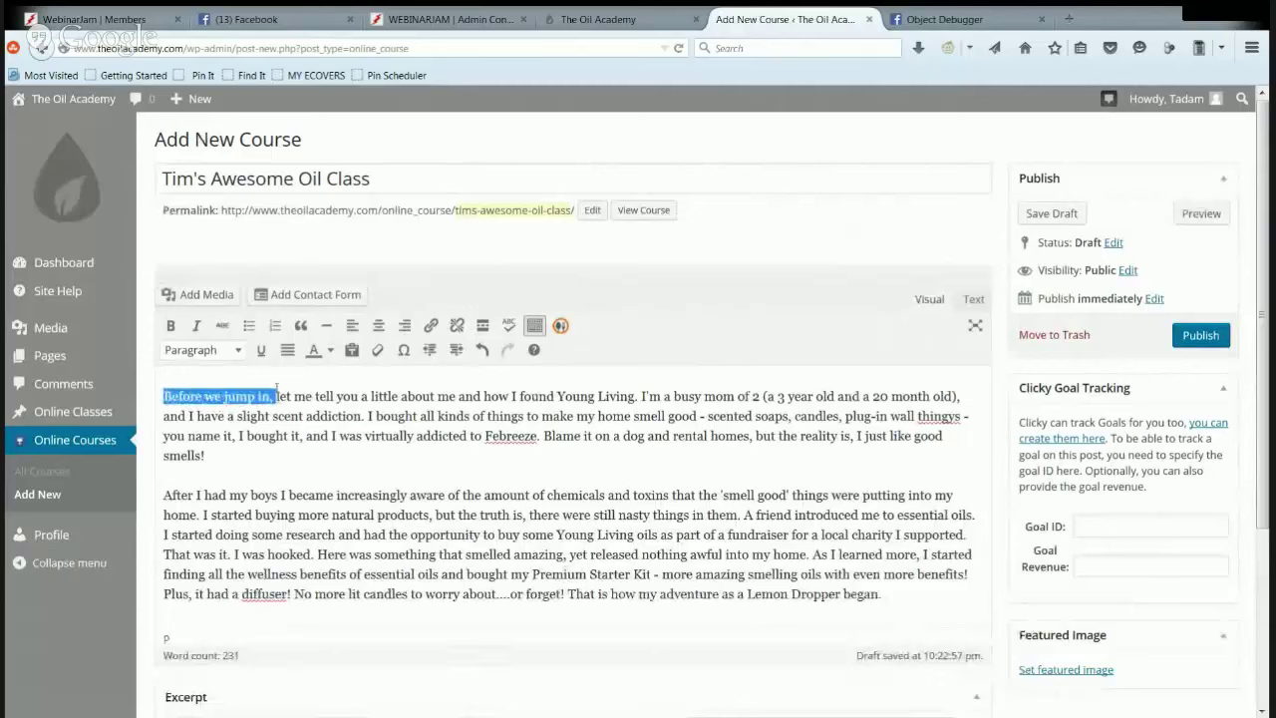
{"action": "left_click", "coordinate": [170, 325]}
{"action": "left_click", "coordinate": [380, 436]}
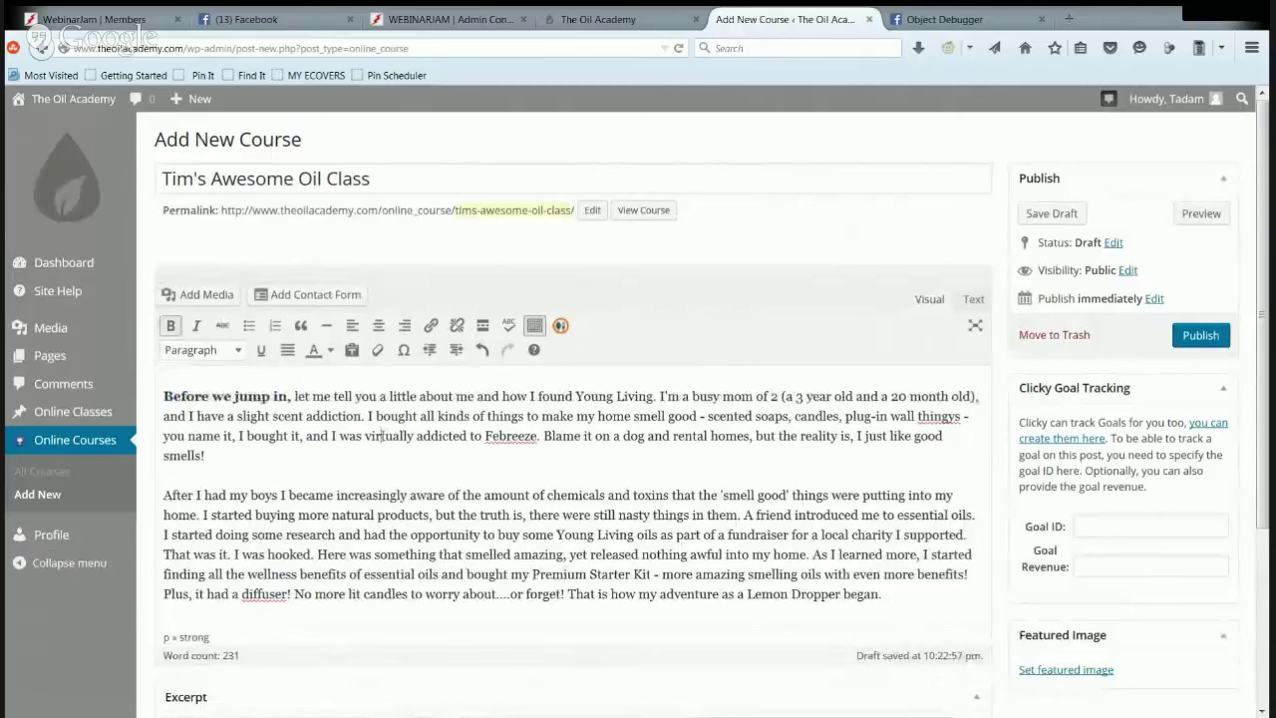
Step: Insert the DIGIZE.jpg image from the media library on a new line below the last introduction paragraph
{"action": "left_click_drag", "start_coordinate": [519, 495], "coordinate": [163, 495]}
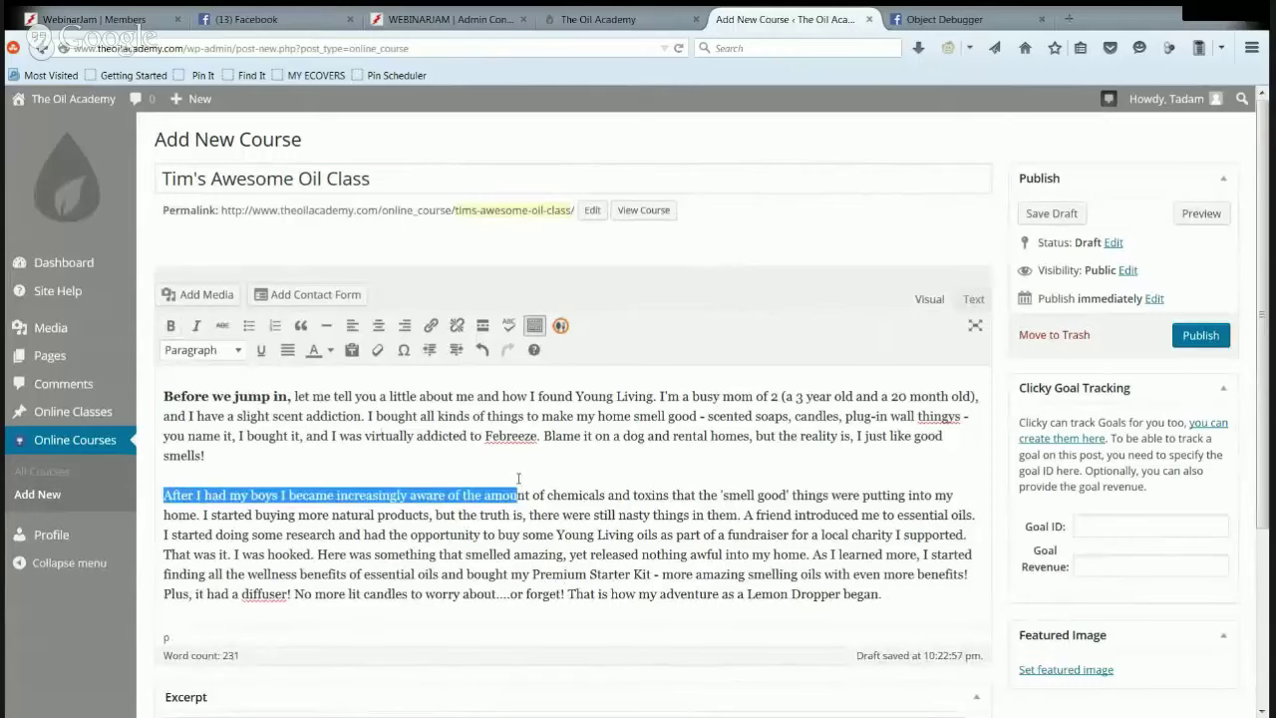
{"action": "scroll", "coordinate": [163, 496], "scroll_direction": "down", "scroll_amount": 2}
{"action": "left_click", "coordinate": [545, 487]}
{"action": "left_click", "coordinate": [890, 502]}
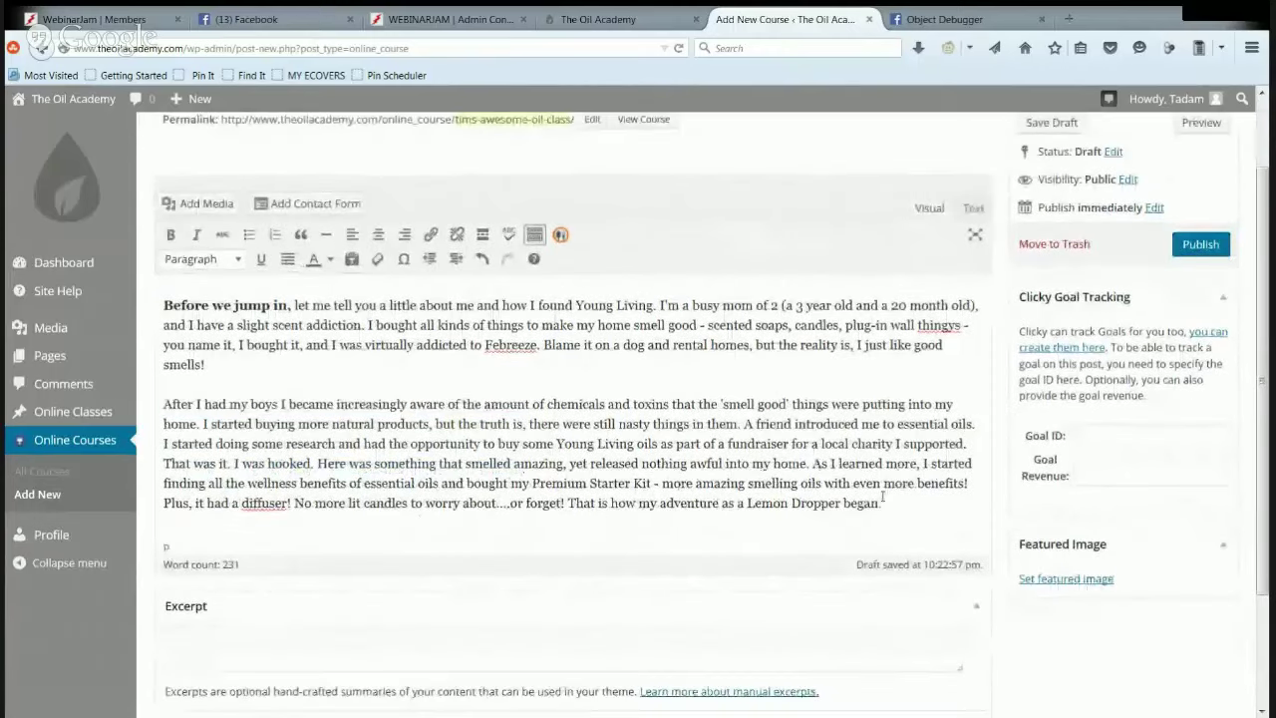
{"action": "key", "text": "Return"}
{"action": "key", "text": "Return"}
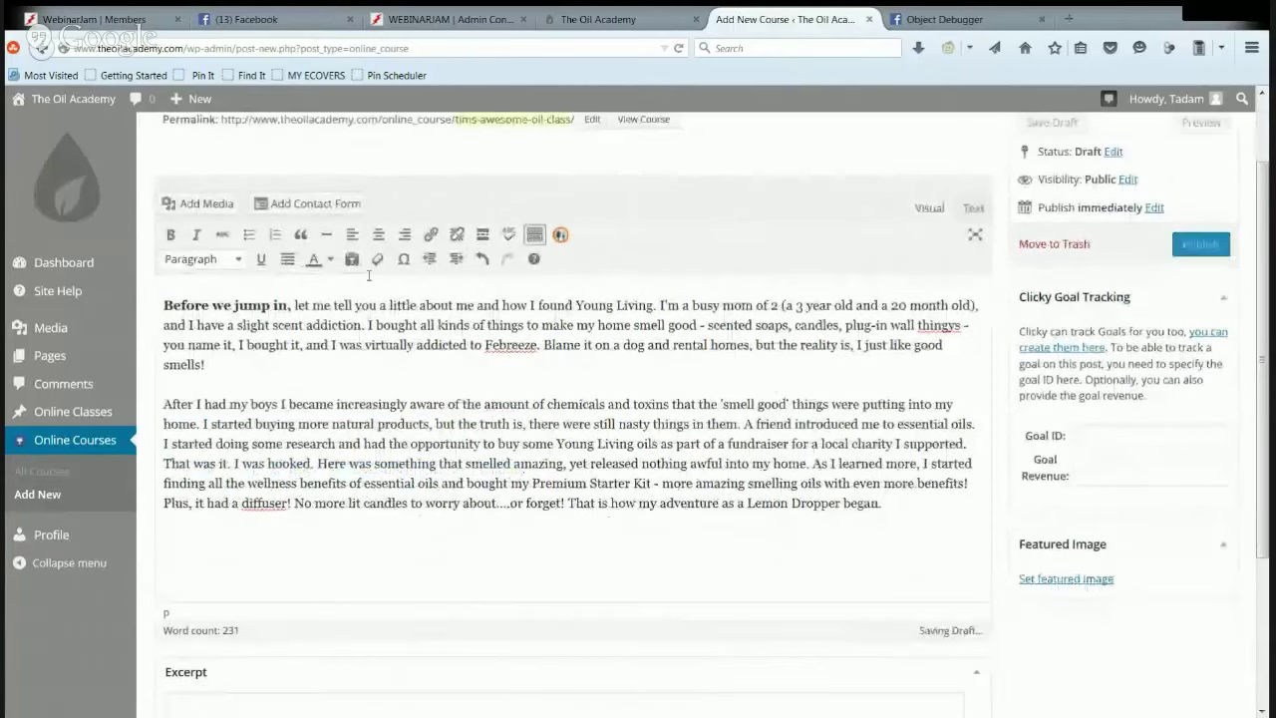
{"action": "left_click", "coordinate": [200, 204]}
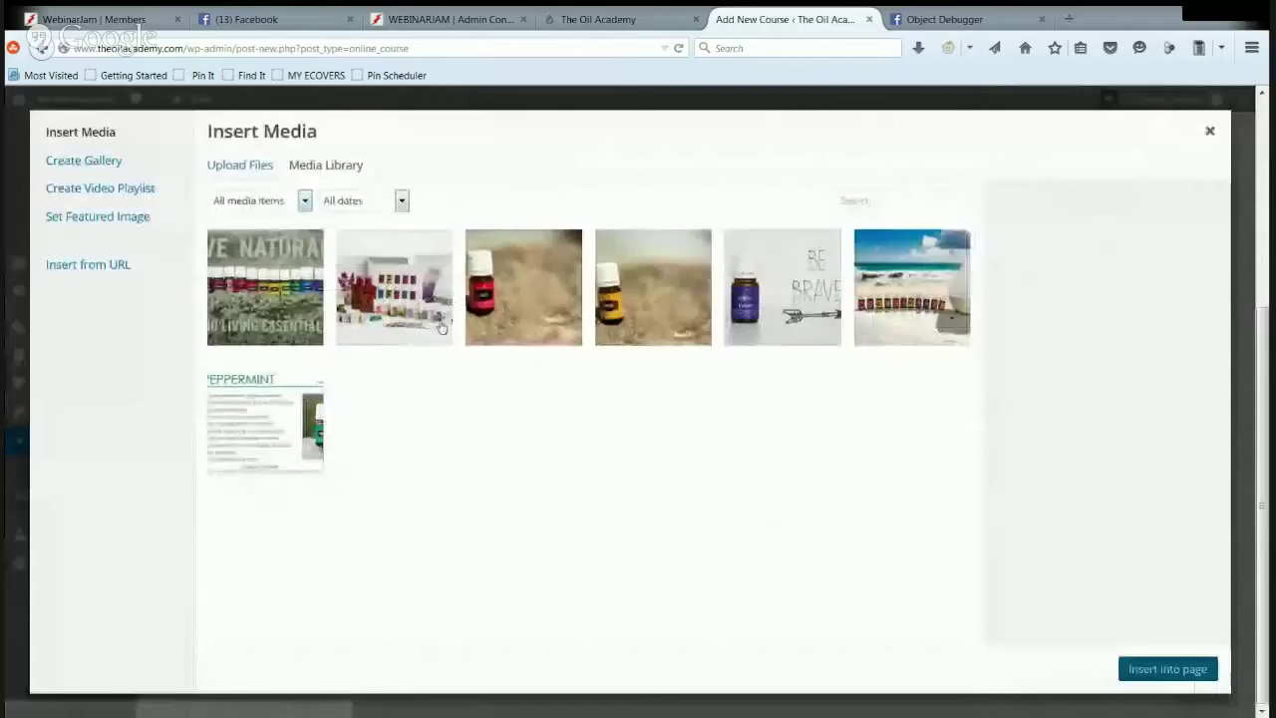
{"action": "left_click", "coordinate": [543, 315]}
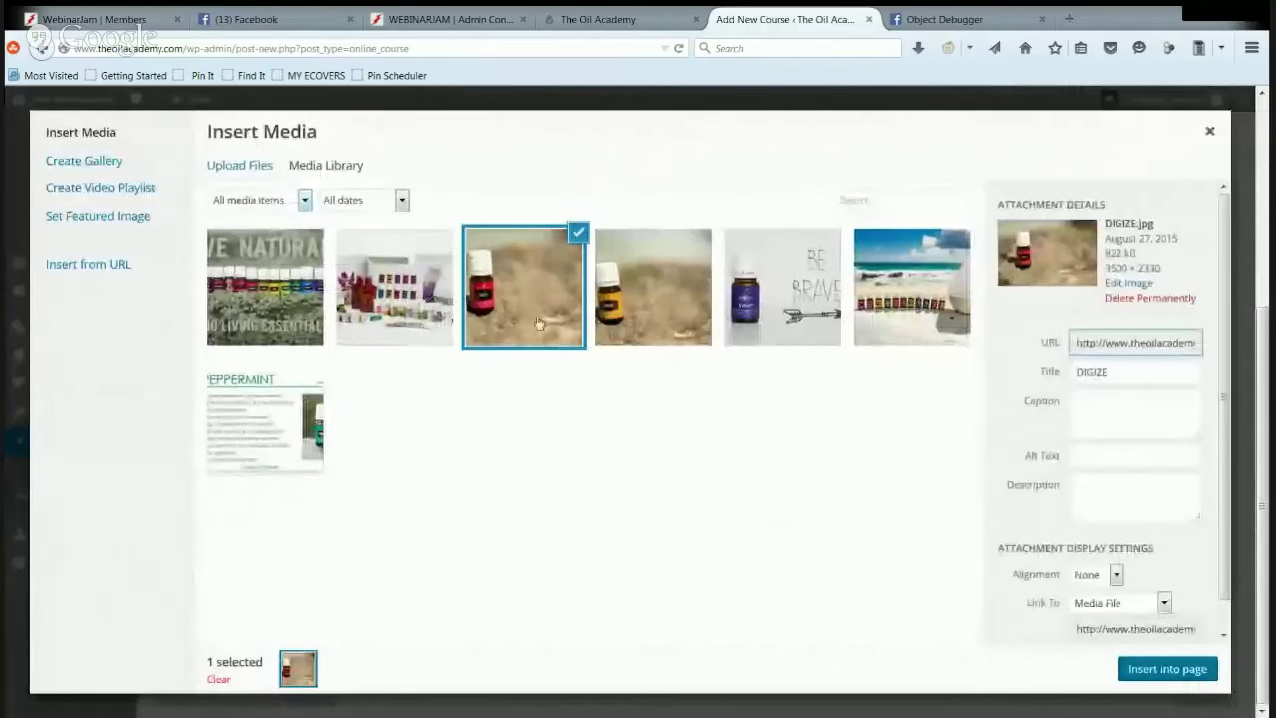
{"action": "left_click", "coordinate": [1156, 669]}
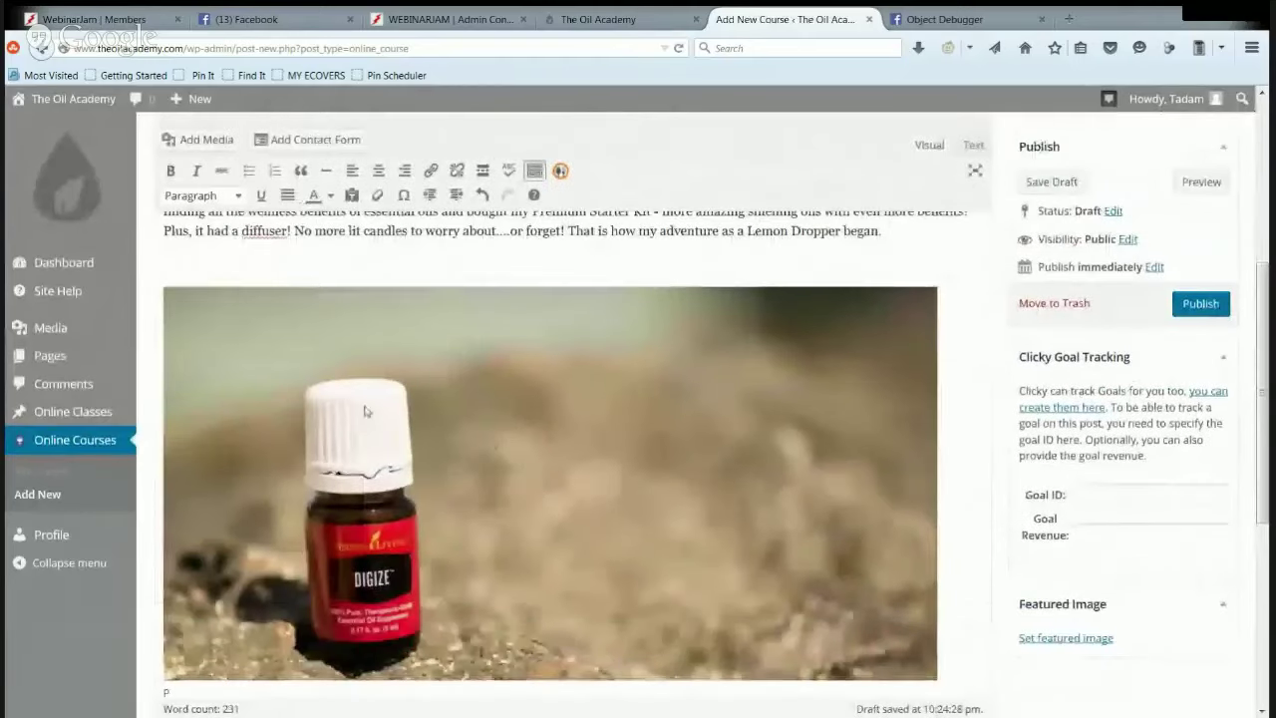
Step: Select the inserted DIGIZE image in the course body and shrink it very slightly
{"action": "left_click", "coordinate": [236, 323]}
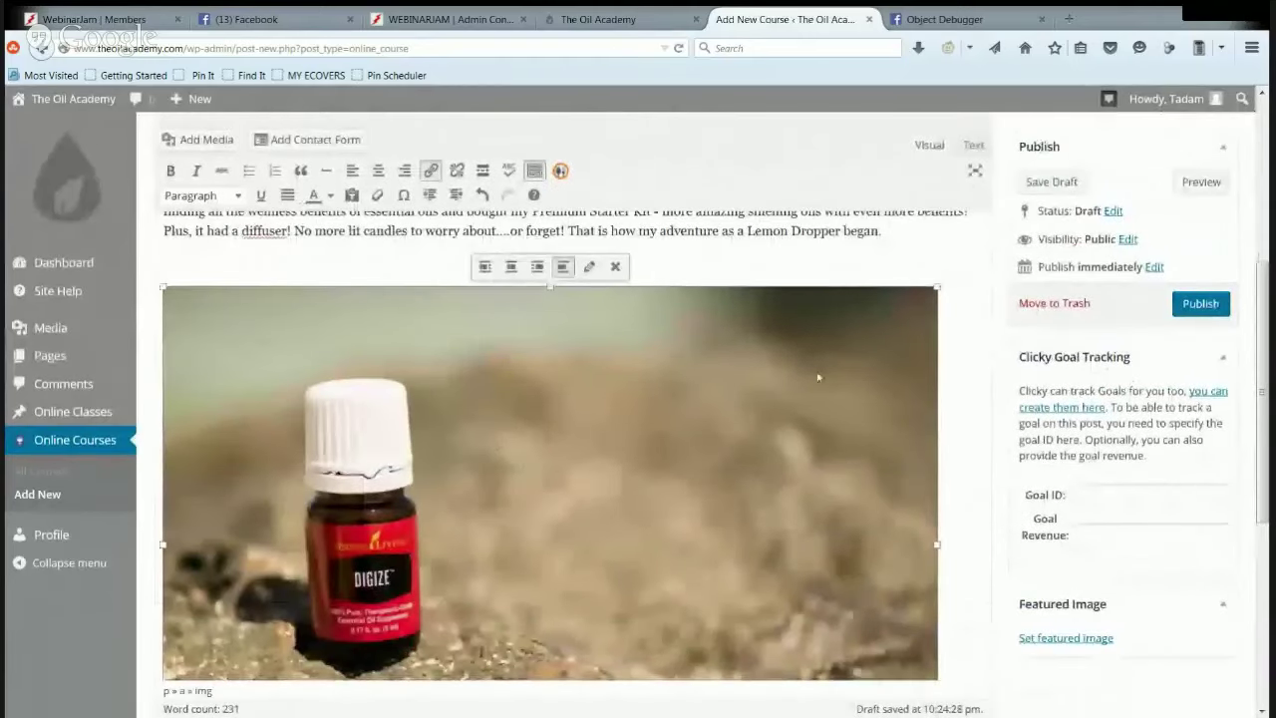
{"action": "scroll", "coordinate": [743, 278], "scroll_direction": "up", "scroll_amount": 5}
{"action": "left_click", "coordinate": [556, 486]}
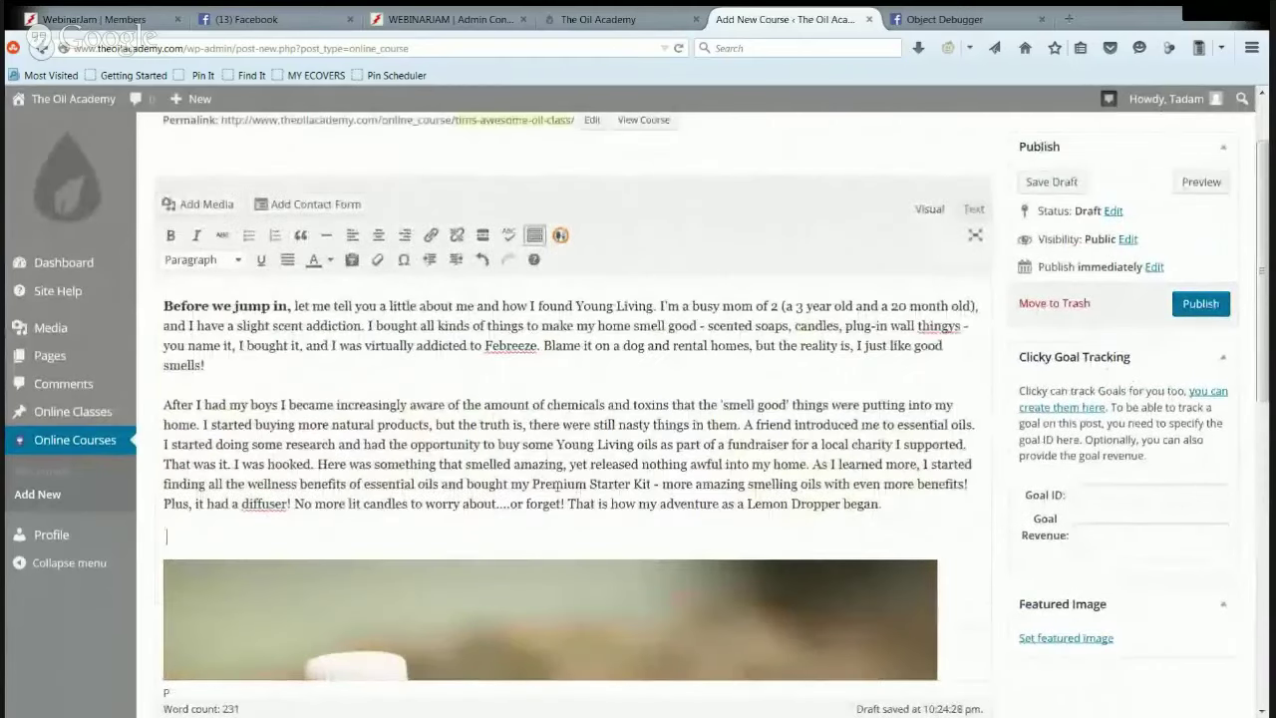
{"action": "scroll", "coordinate": [549, 495], "scroll_direction": "down", "scroll_amount": 5}
{"action": "left_click", "coordinate": [289, 314]}
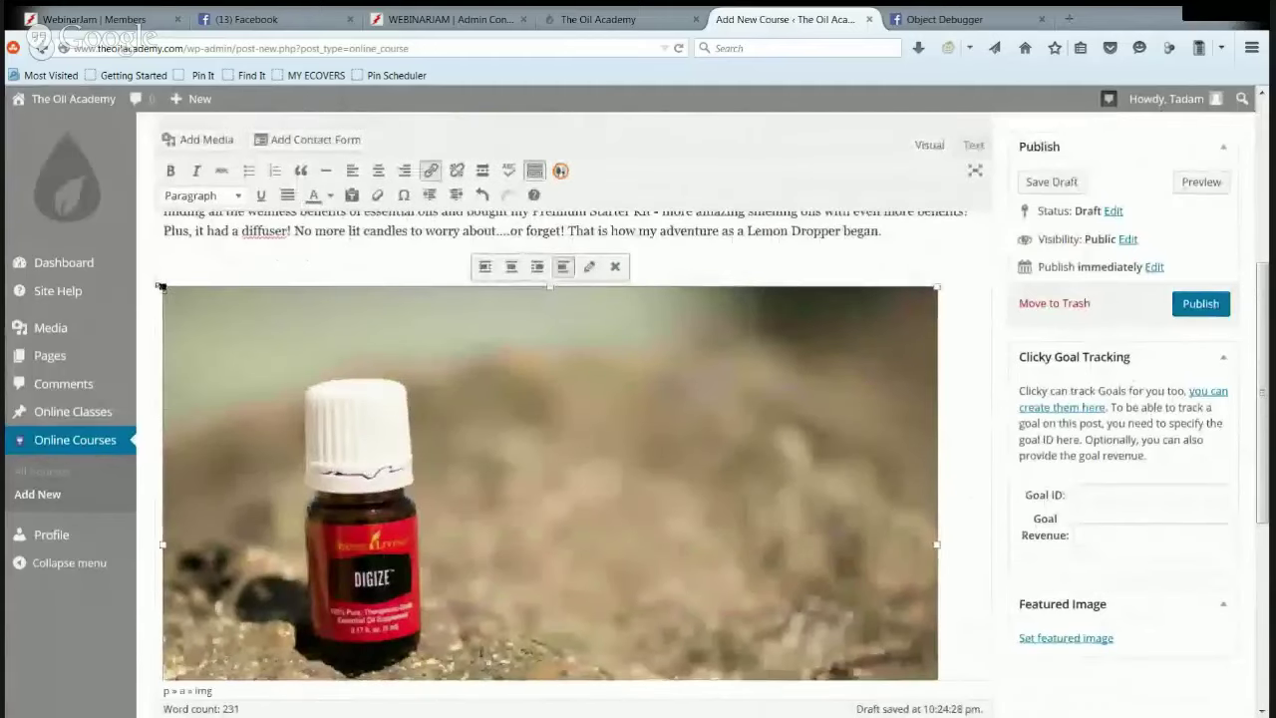
{"action": "scroll", "coordinate": [289, 314], "scroll_direction": "up", "scroll_amount": 2}
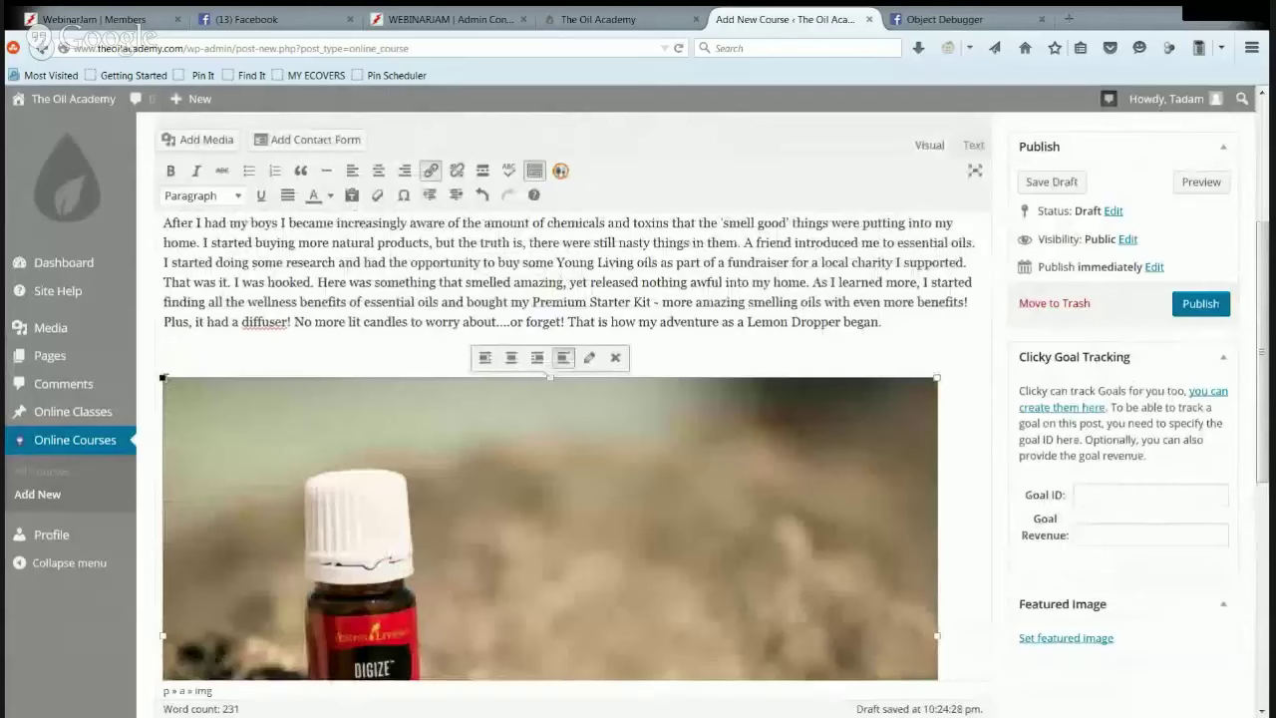
{"action": "mouse_move", "coordinate": [163, 378]}
{"action": "left_mouse_down"}
{"action": "mouse_move", "coordinate": [249, 438]}
{"action": "mouse_move", "coordinate": [167, 380]}
{"action": "left_mouse_up"}
{"action": "scroll", "coordinate": [730, 427], "scroll_direction": "up", "scroll_amount": 6}
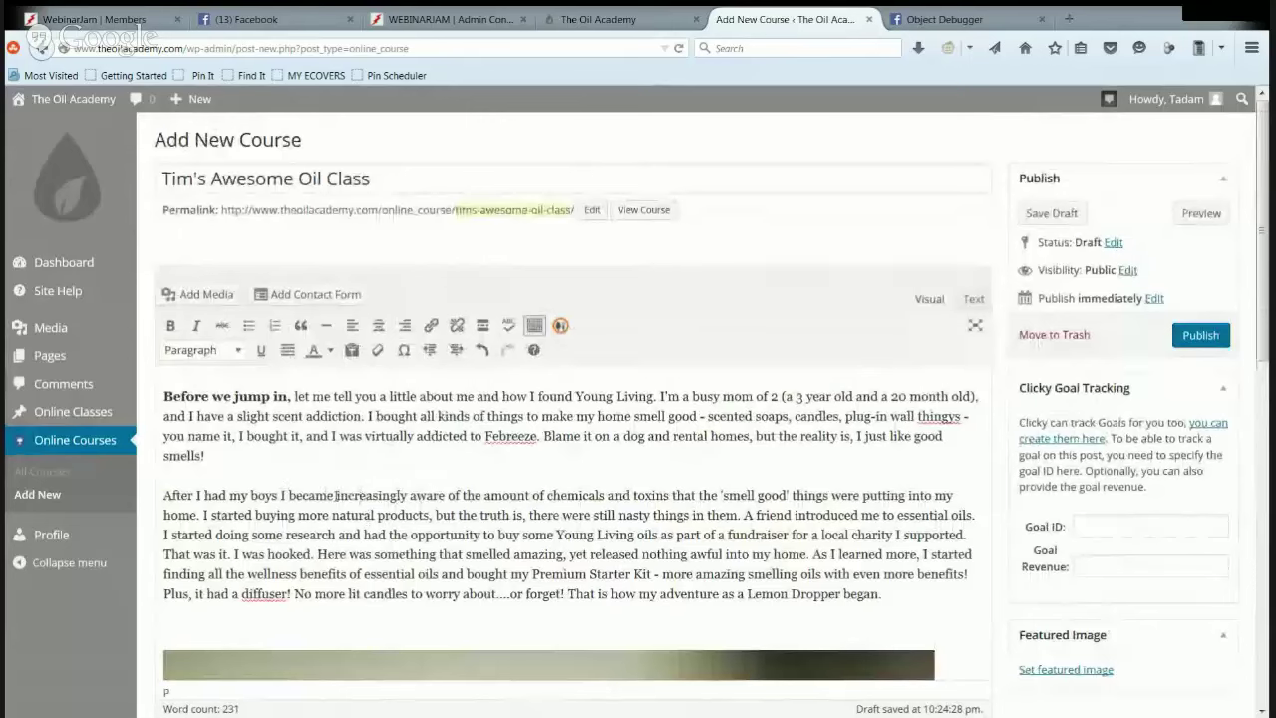
Step: View the link settings for the words "rental homes" in the first paragraph and close them without adding a link
{"action": "left_click_drag", "start_coordinate": [335, 494], "coordinate": [445, 496]}
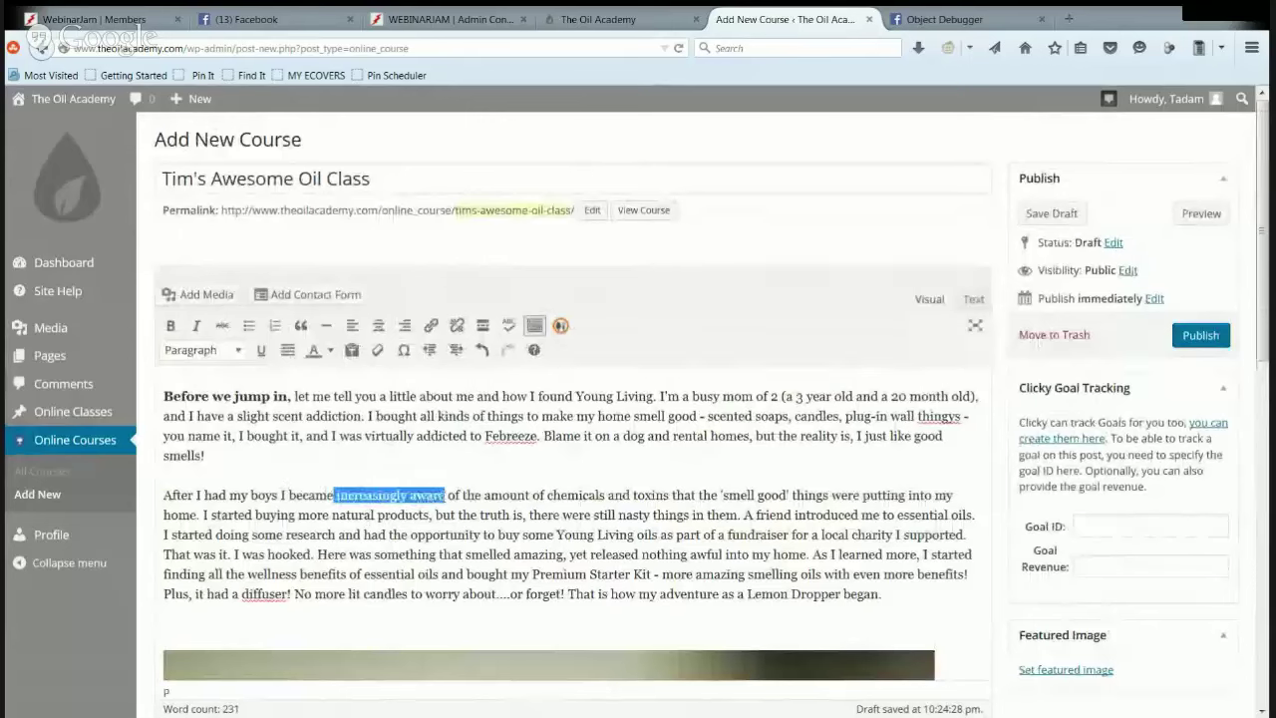
{"action": "left_click", "coordinate": [341, 534]}
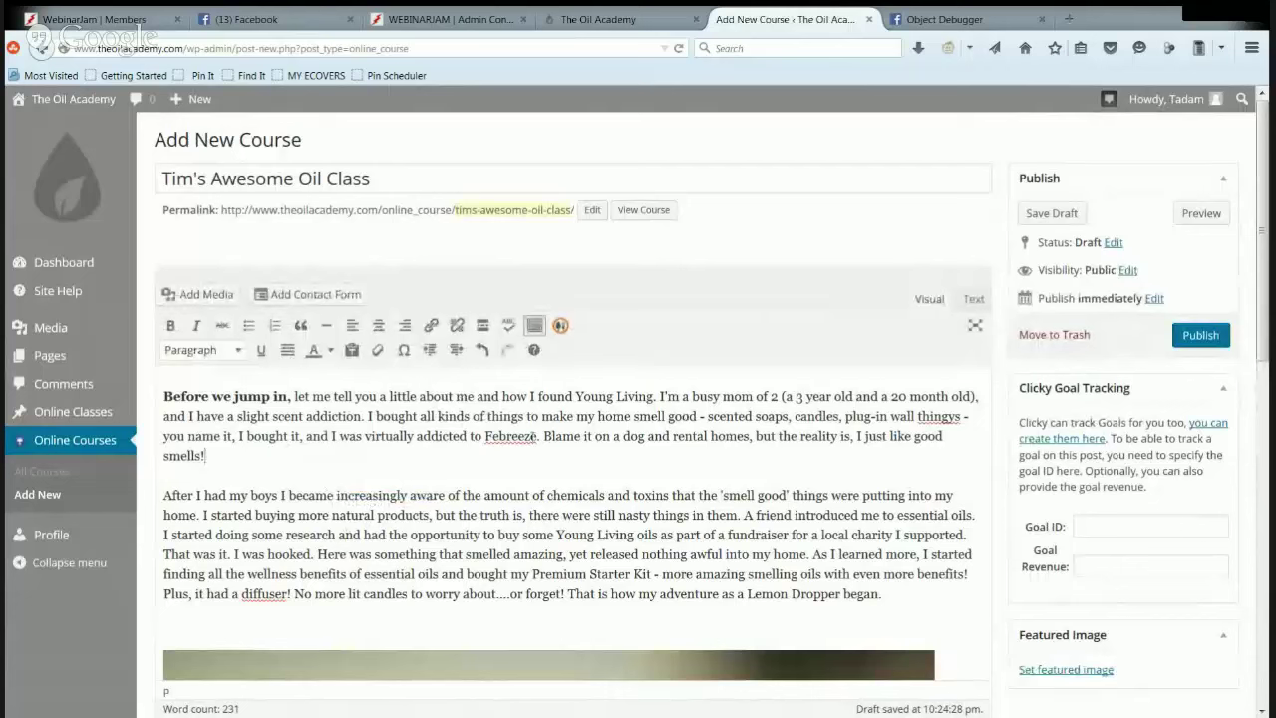
{"action": "left_click_drag", "start_coordinate": [673, 437], "coordinate": [748, 436]}
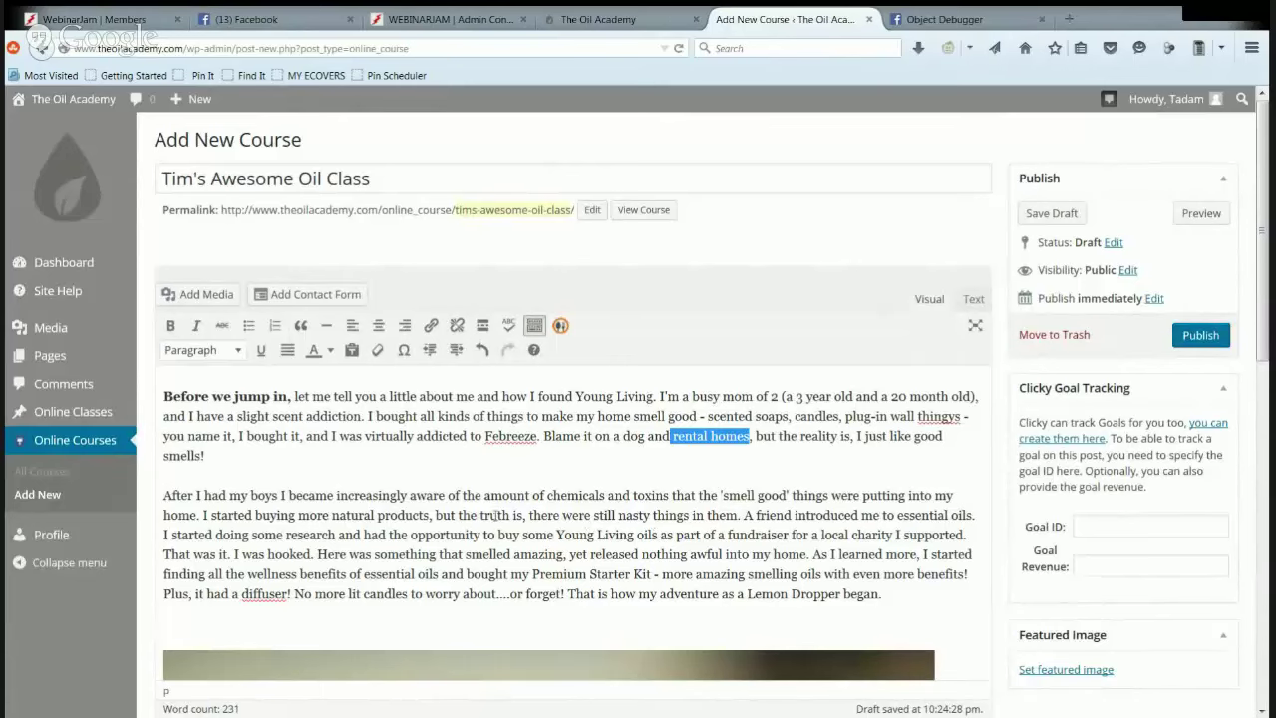
{"action": "left_click", "coordinate": [431, 326]}
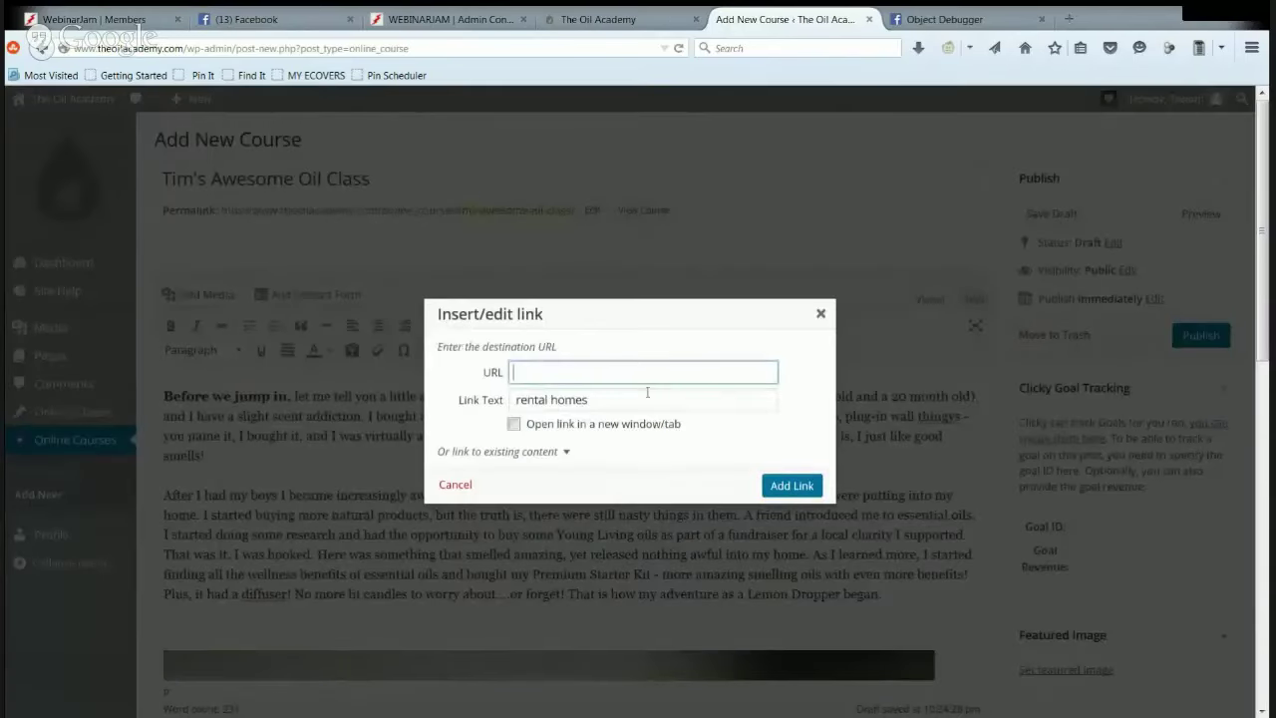
{"action": "left_click", "coordinate": [820, 314]}
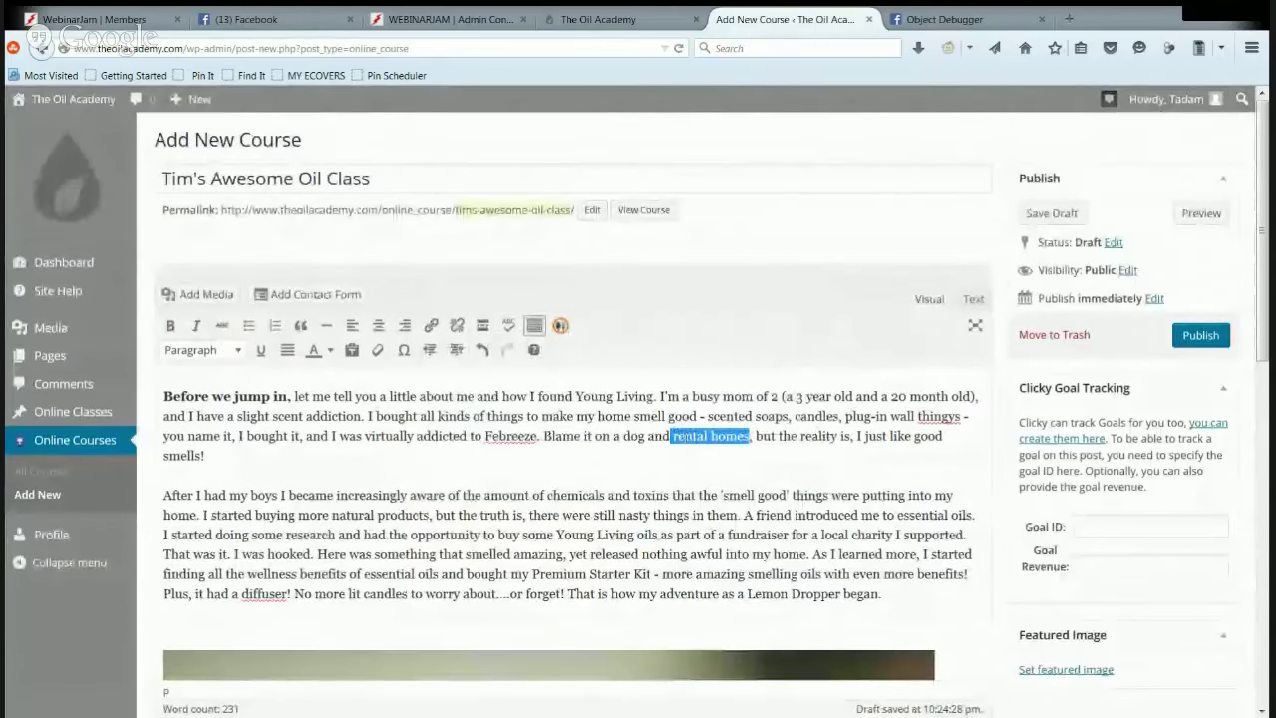
{"action": "left_click_drag", "start_coordinate": [674, 436], "coordinate": [750, 436]}
{"action": "left_click", "coordinate": [432, 326]}
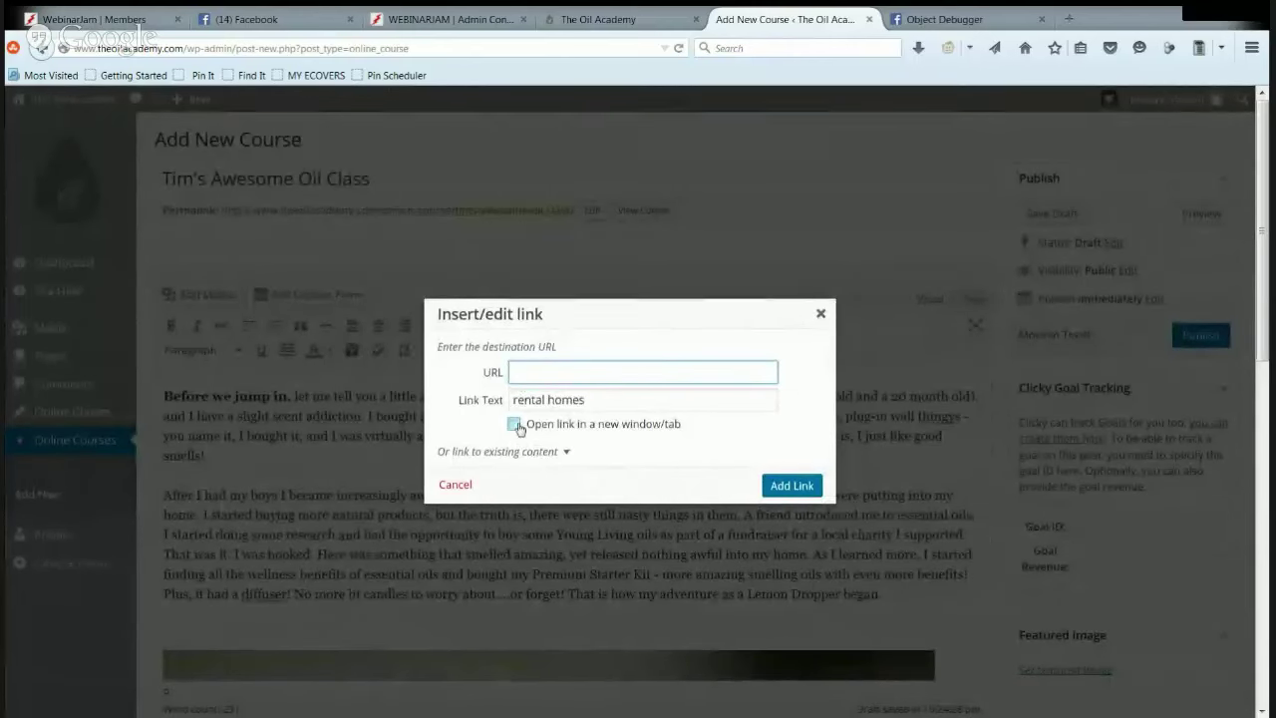
{"action": "left_click", "coordinate": [456, 485]}
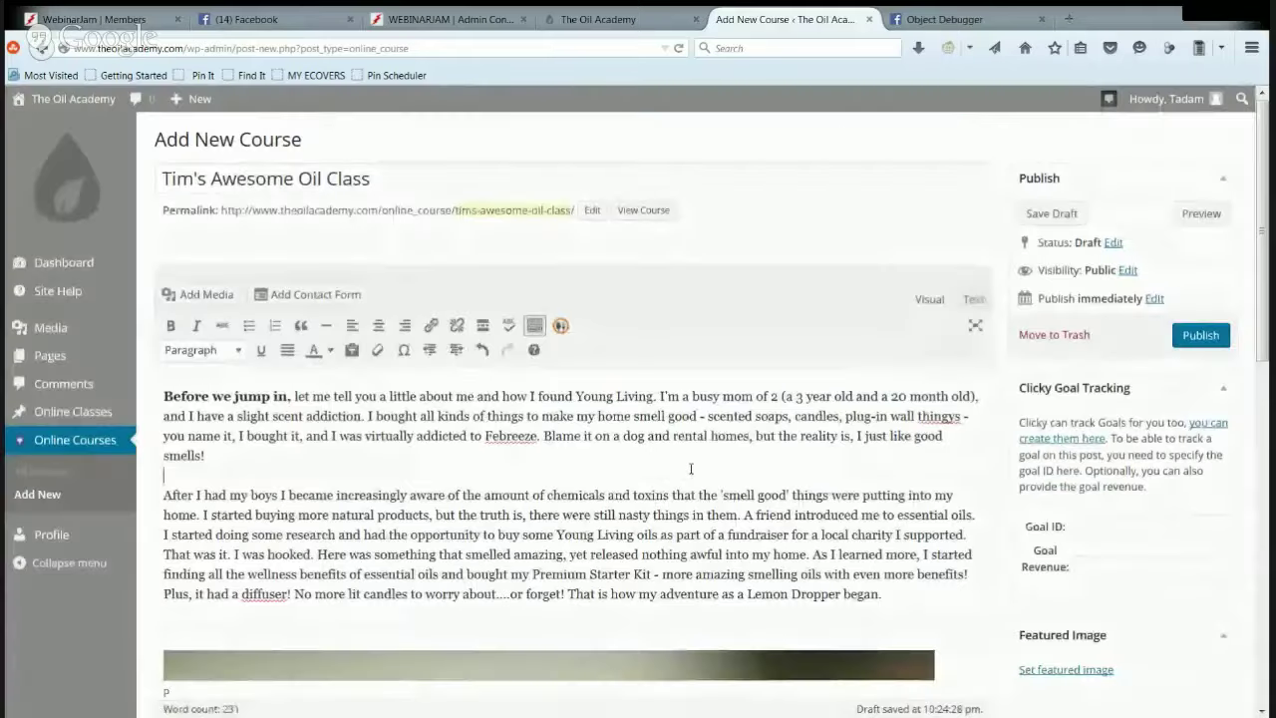
Step: Set 0003_YLStarterKit.jpg from the media library as the course's featured image
{"action": "scroll", "coordinate": [896, 466], "scroll_direction": "down", "scroll_amount": 3}
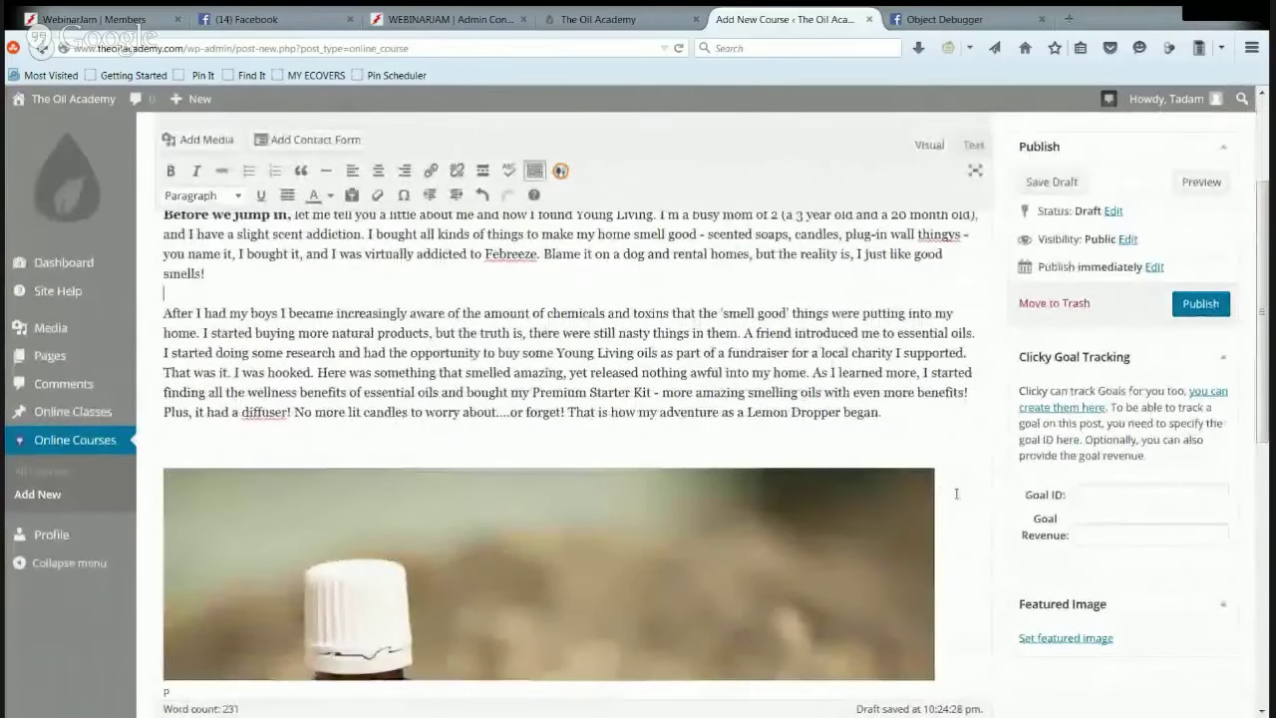
{"action": "scroll", "coordinate": [680, 483], "scroll_direction": "up", "scroll_amount": 3}
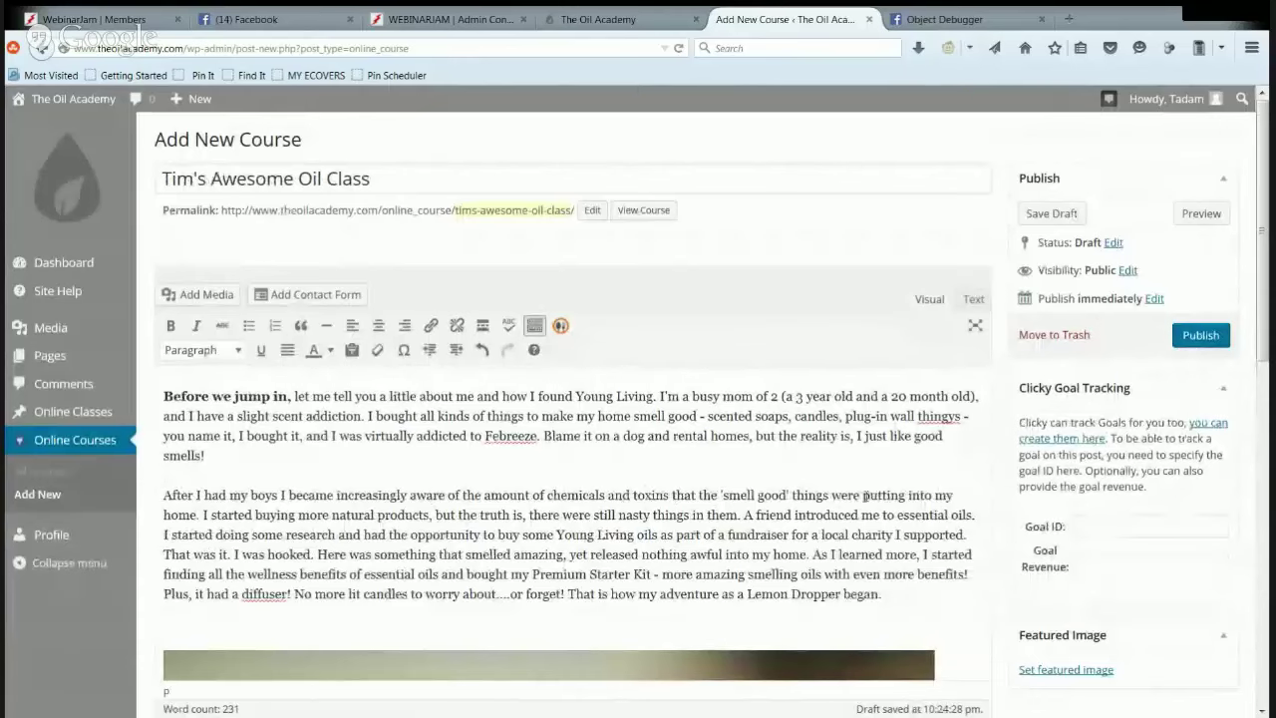
{"action": "scroll", "coordinate": [864, 495], "scroll_direction": "down", "scroll_amount": 3}
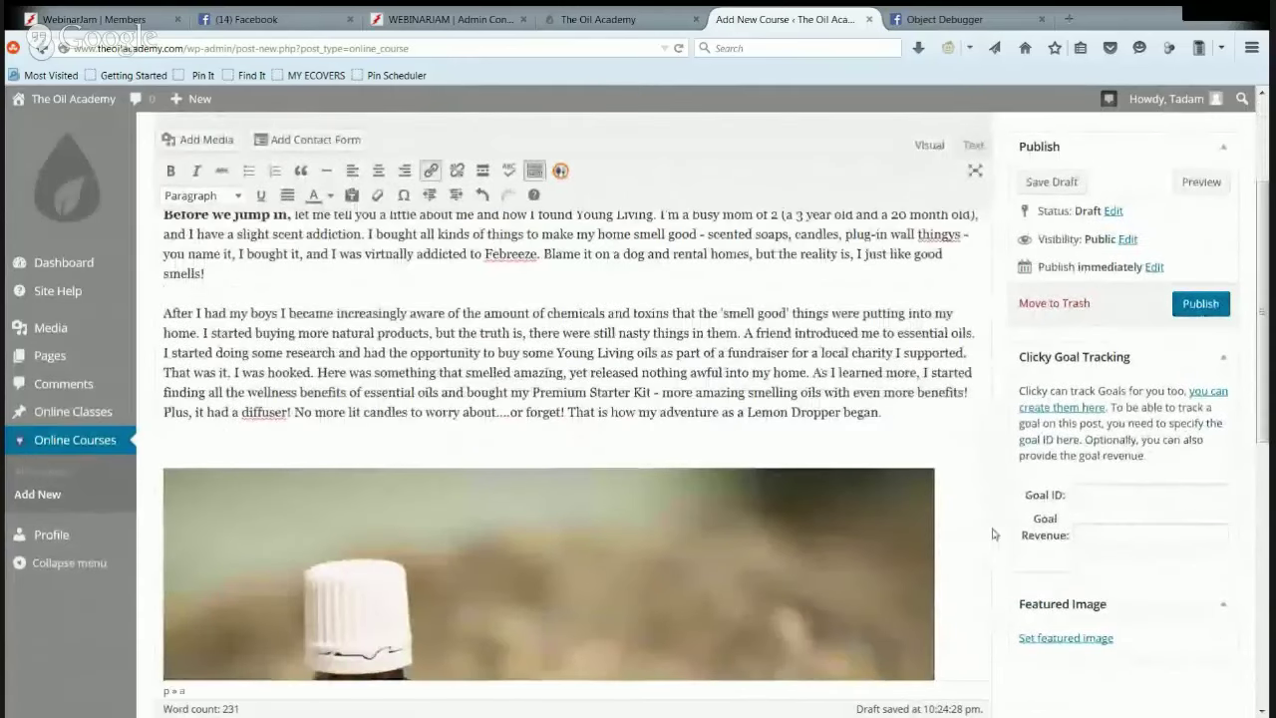
{"action": "scroll", "coordinate": [992, 533], "scroll_direction": "down", "scroll_amount": 3}
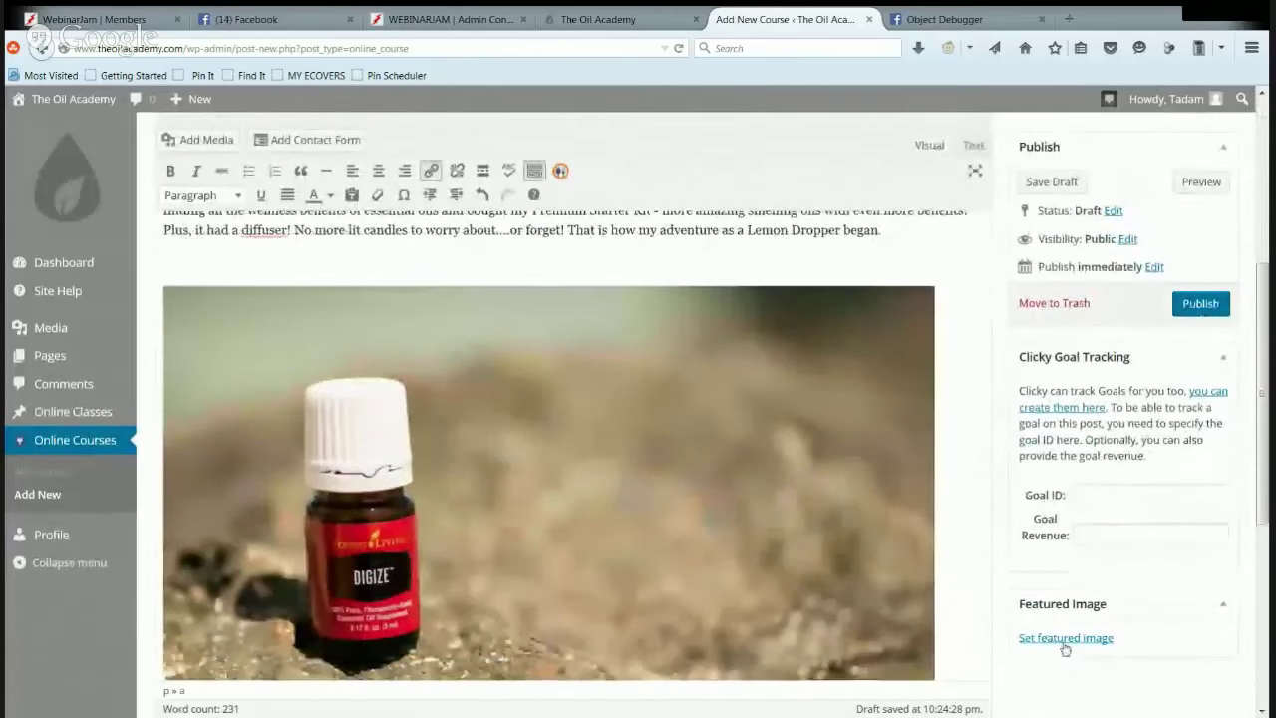
{"action": "left_click", "coordinate": [1094, 640]}
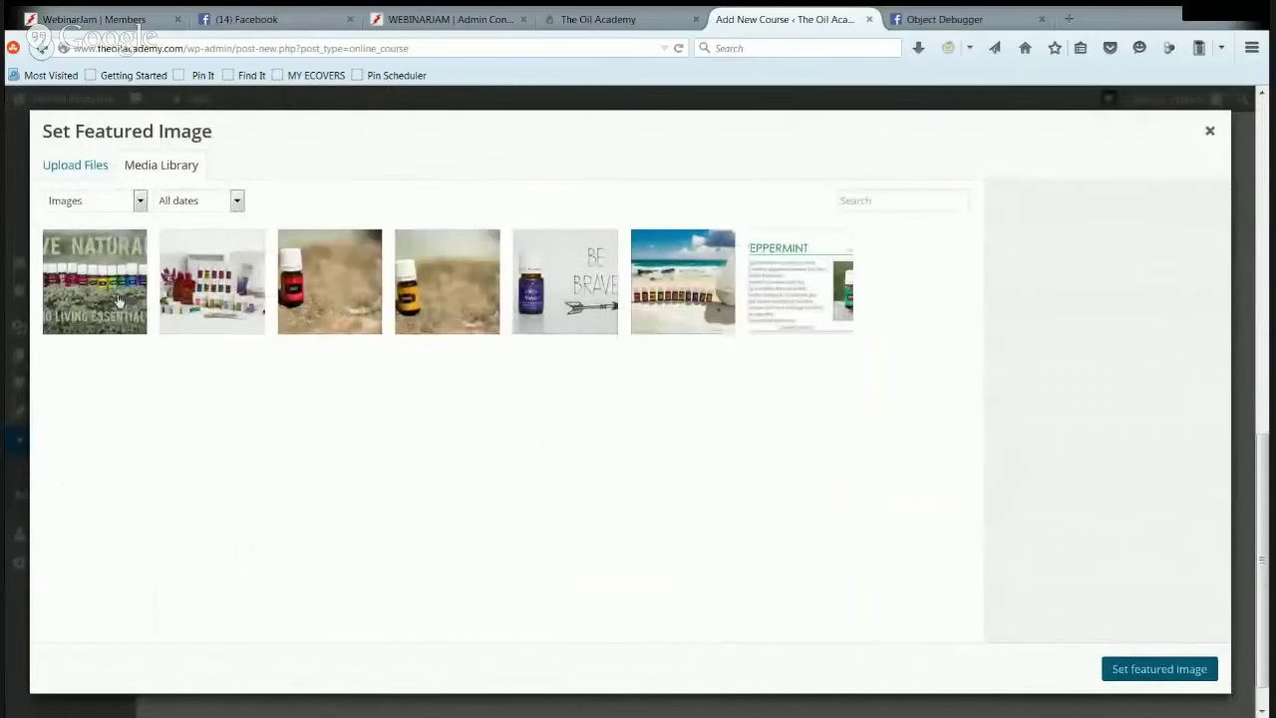
{"action": "left_click", "coordinate": [707, 324]}
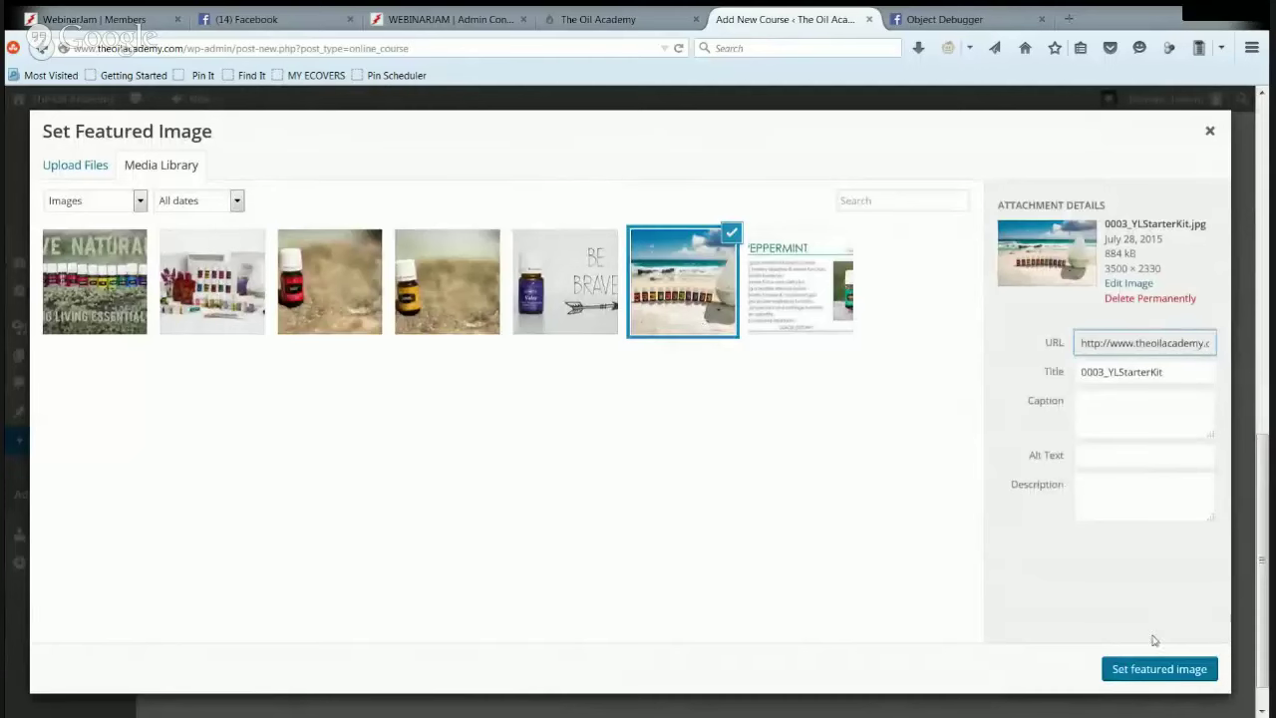
{"action": "left_click", "coordinate": [1160, 669]}
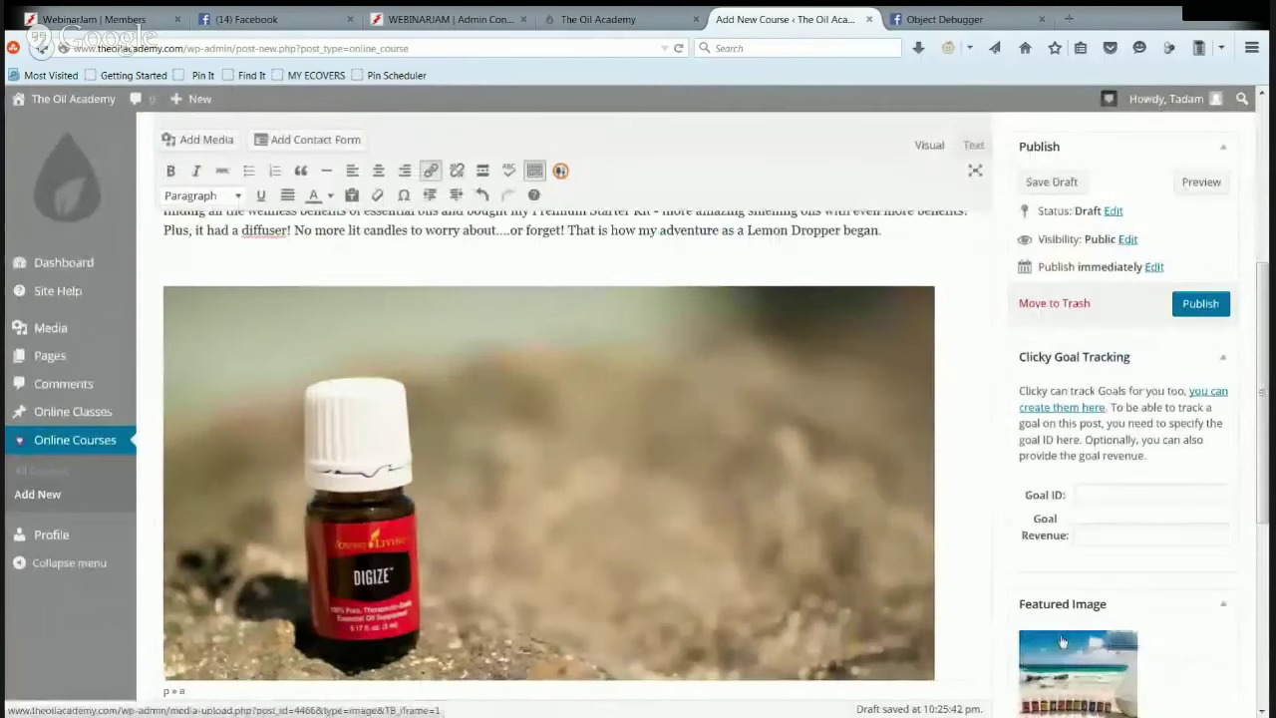
Step: Add an empty line below the DIGIZE image at the end of the course body
{"action": "scroll", "coordinate": [1185, 671], "scroll_direction": "down", "scroll_amount": 2}
{"action": "scroll", "coordinate": [1146, 678], "scroll_direction": "down", "scroll_amount": 2}
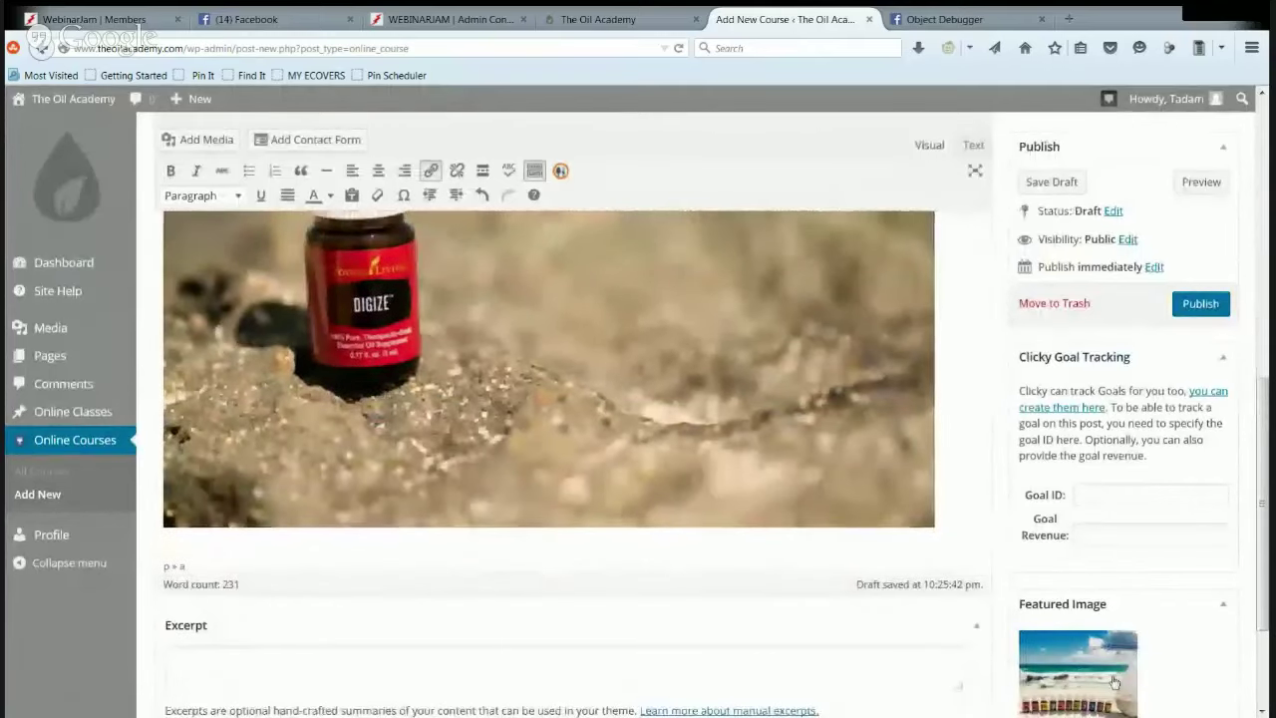
{"action": "scroll", "coordinate": [1117, 683], "scroll_direction": "down", "scroll_amount": 2}
{"action": "scroll", "coordinate": [1119, 684], "scroll_direction": "up", "scroll_amount": 7}
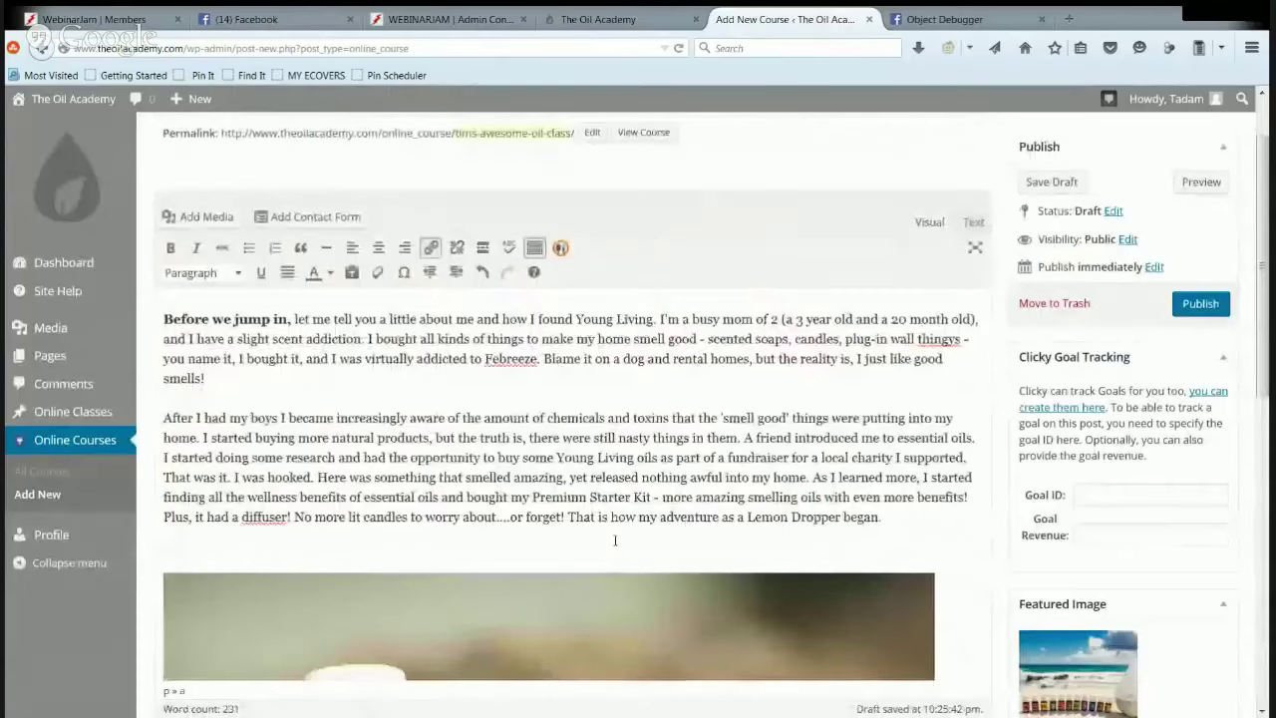
{"action": "scroll", "coordinate": [614, 539], "scroll_direction": "down", "scroll_amount": 5}
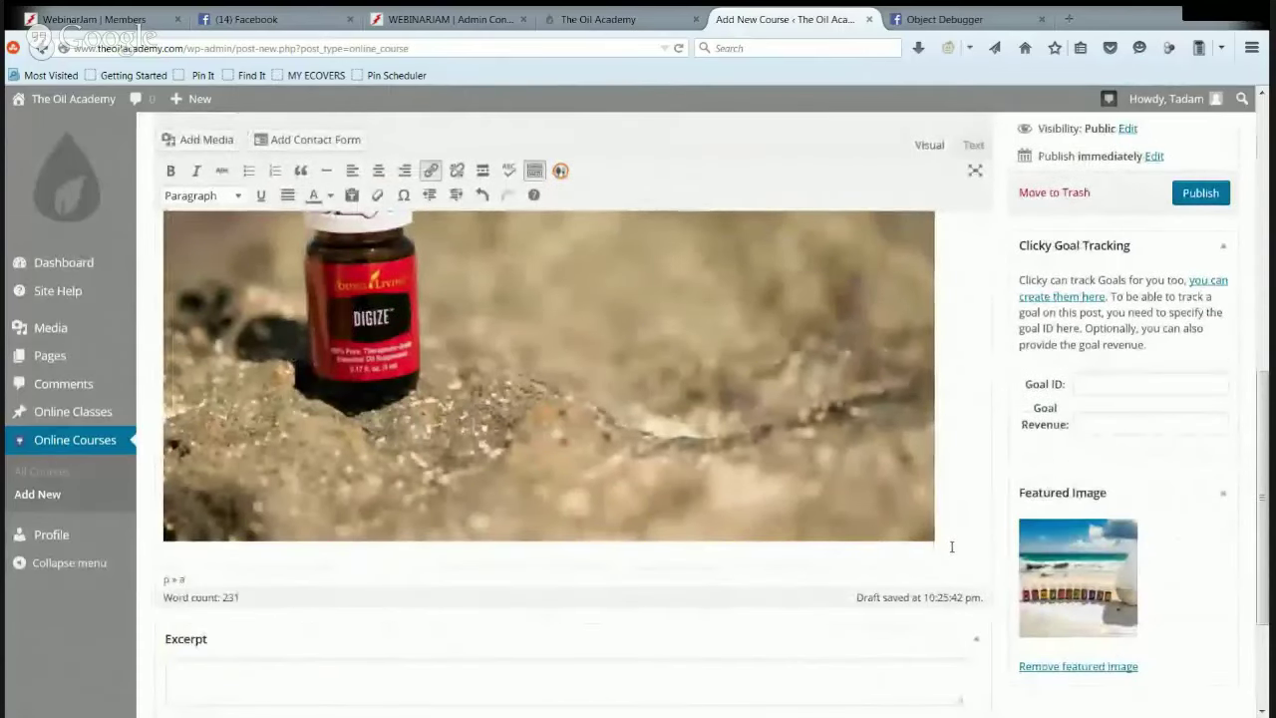
{"action": "left_click", "coordinate": [949, 546]}
{"action": "key", "text": "Return"}
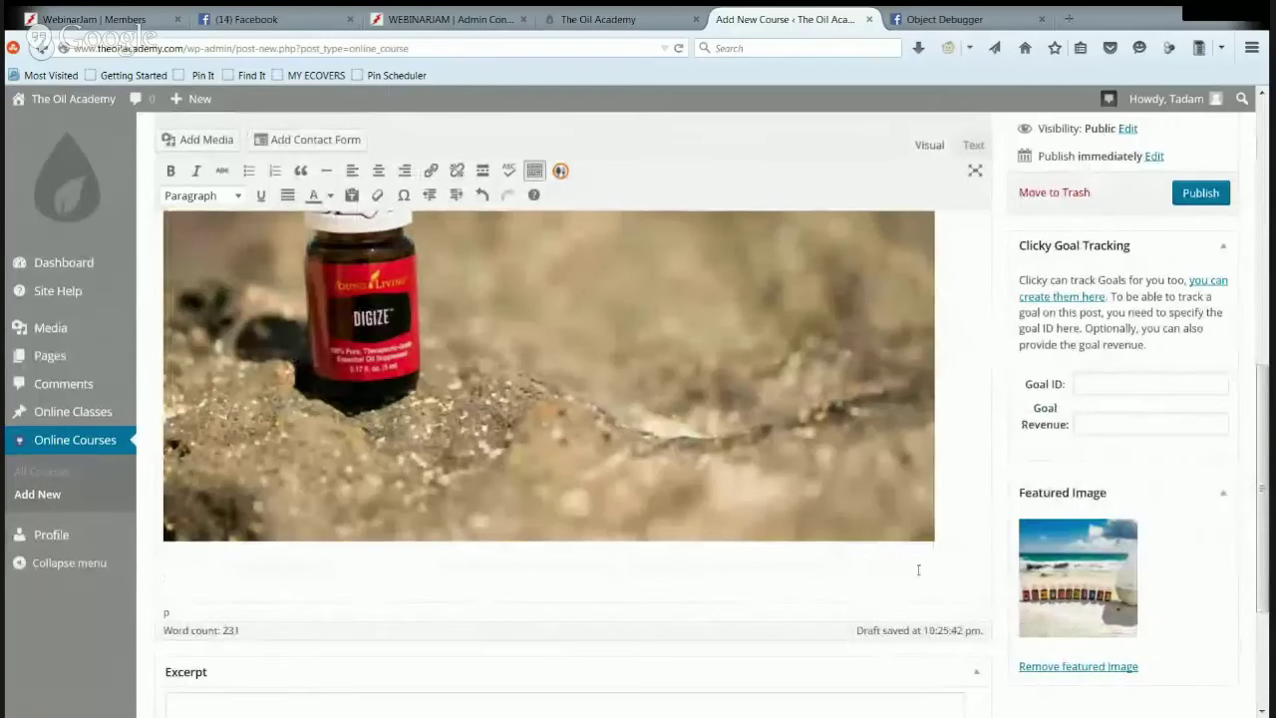
Step: Publish the new online course
{"action": "scroll", "coordinate": [973, 471], "scroll_direction": "up", "scroll_amount": 2}
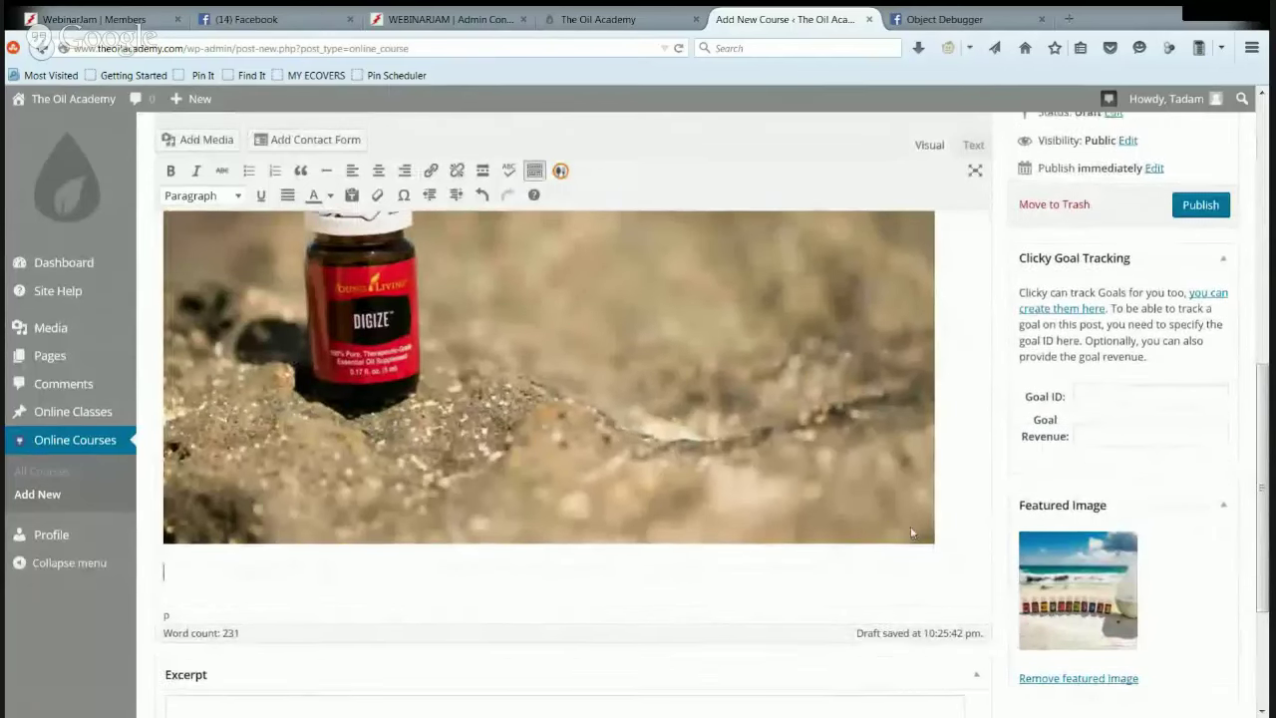
{"action": "scroll", "coordinate": [973, 472], "scroll_direction": "up", "scroll_amount": 3}
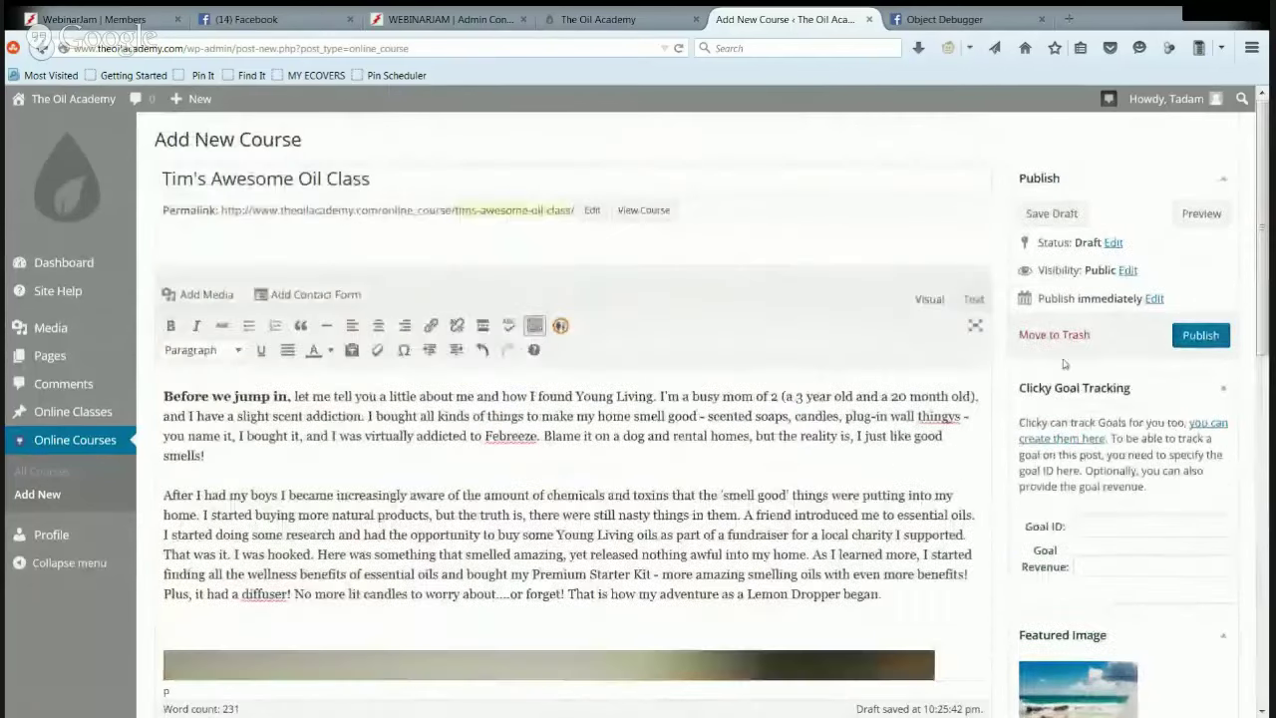
{"action": "left_click", "coordinate": [1200, 341]}
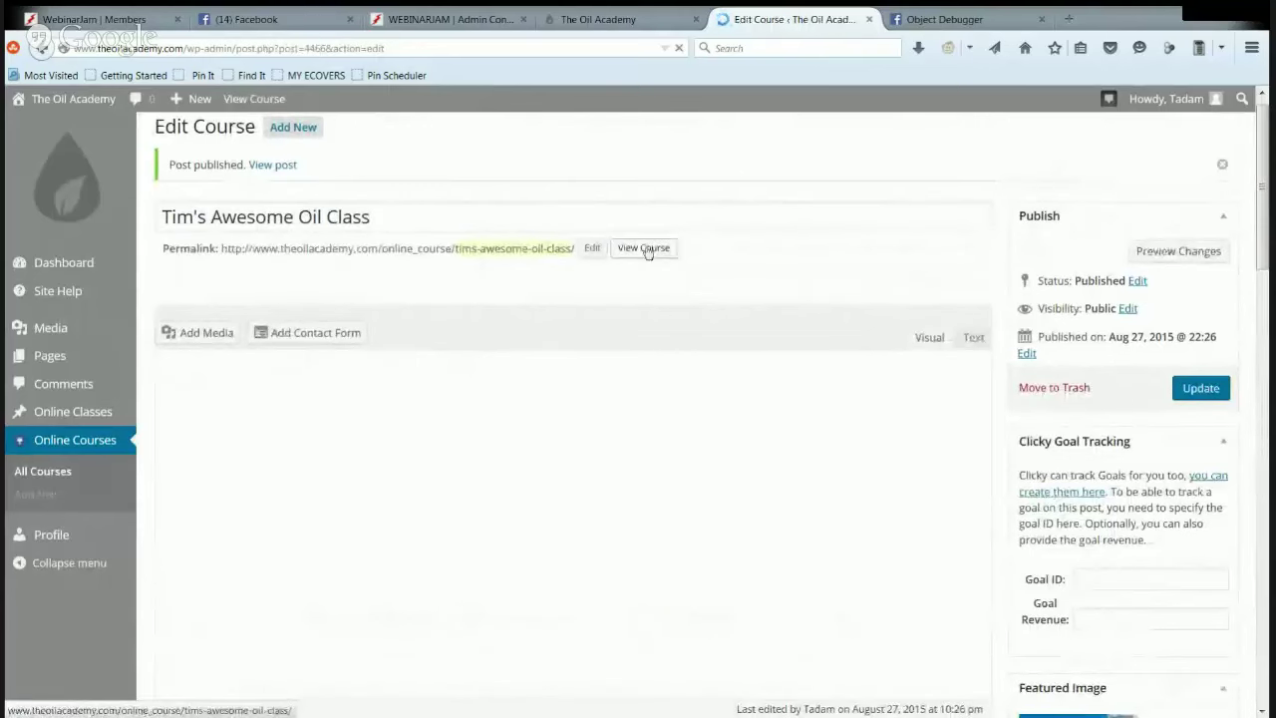
Step: Open the published course page and review its featured image, title, introduction text and DIGIZE image
{"action": "left_click", "coordinate": [646, 251]}
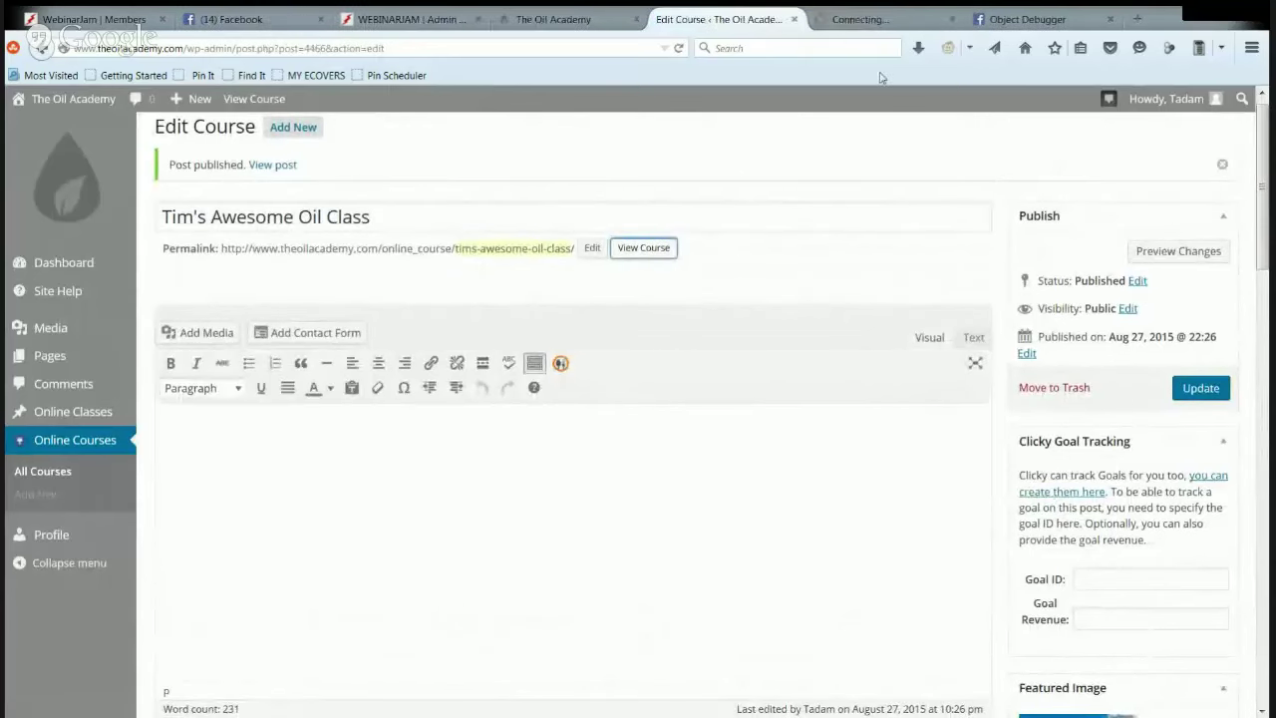
{"action": "left_click", "coordinate": [868, 21]}
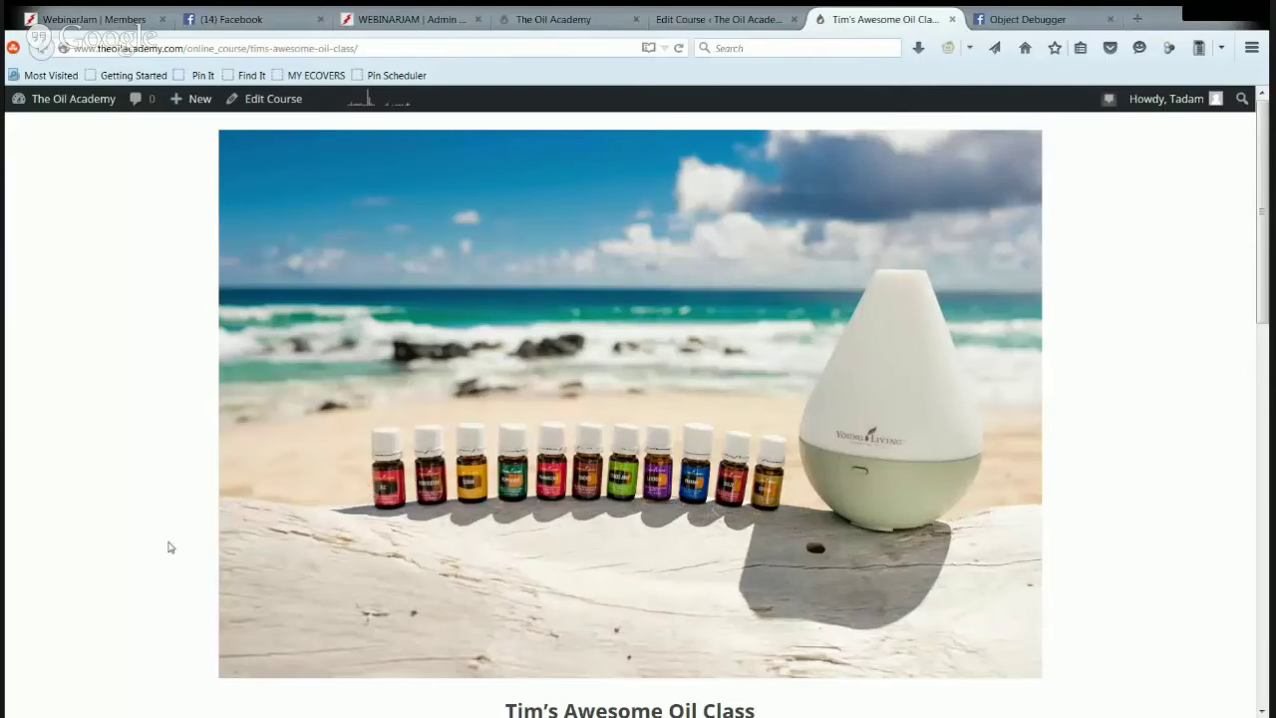
{"action": "scroll", "coordinate": [169, 547], "scroll_direction": "down", "scroll_amount": 5}
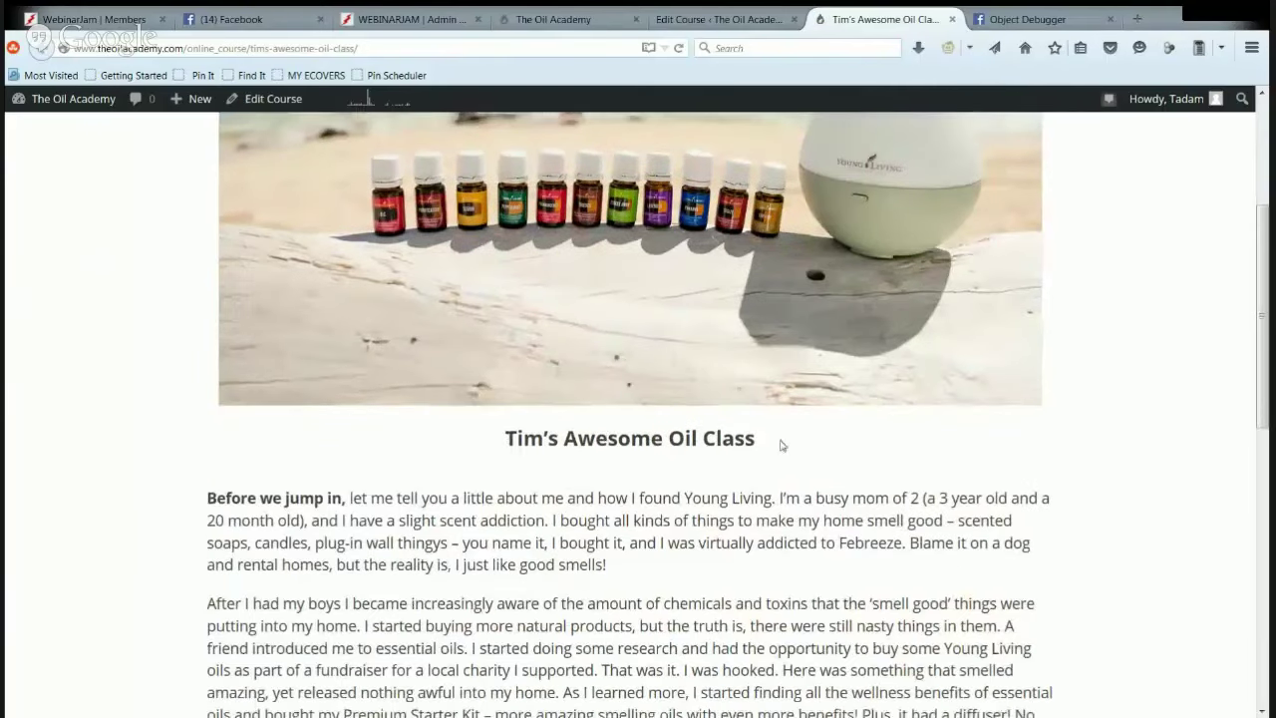
{"action": "scroll", "coordinate": [561, 461], "scroll_direction": "down", "scroll_amount": 5}
{"action": "scroll", "coordinate": [561, 461], "scroll_direction": "up", "scroll_amount": 5}
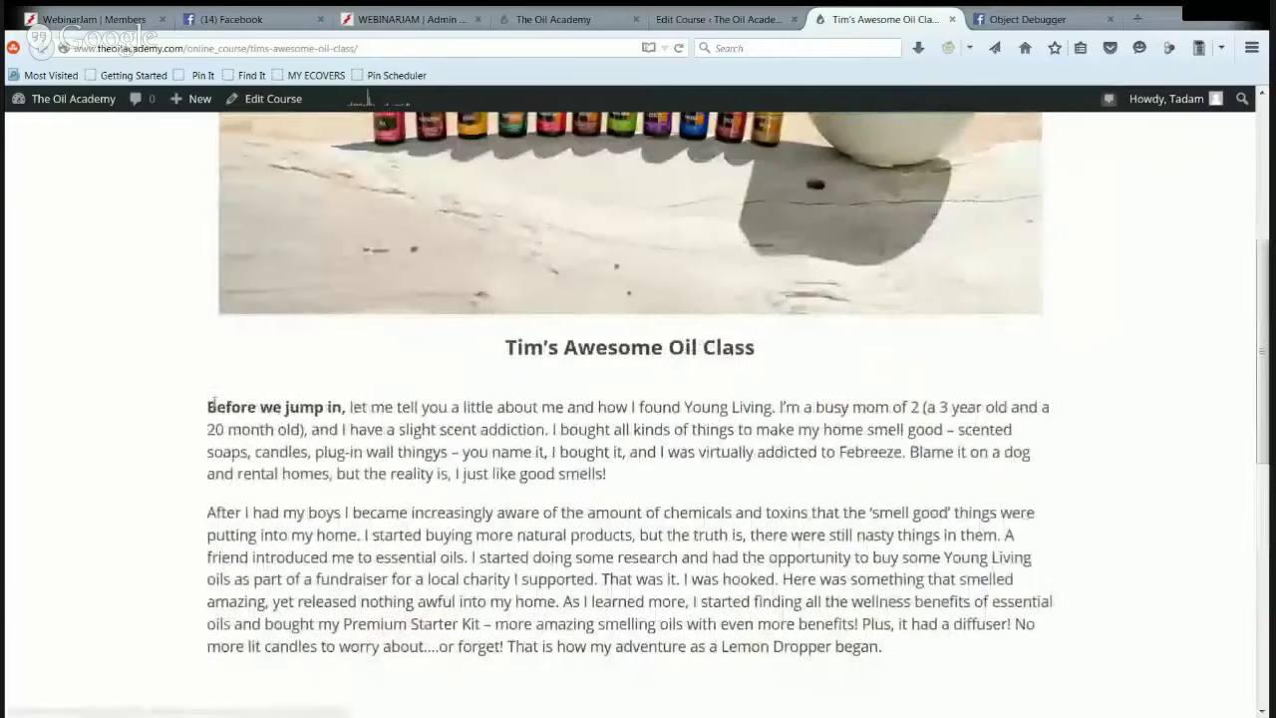
{"action": "scroll", "coordinate": [212, 472], "scroll_direction": "down", "scroll_amount": 2}
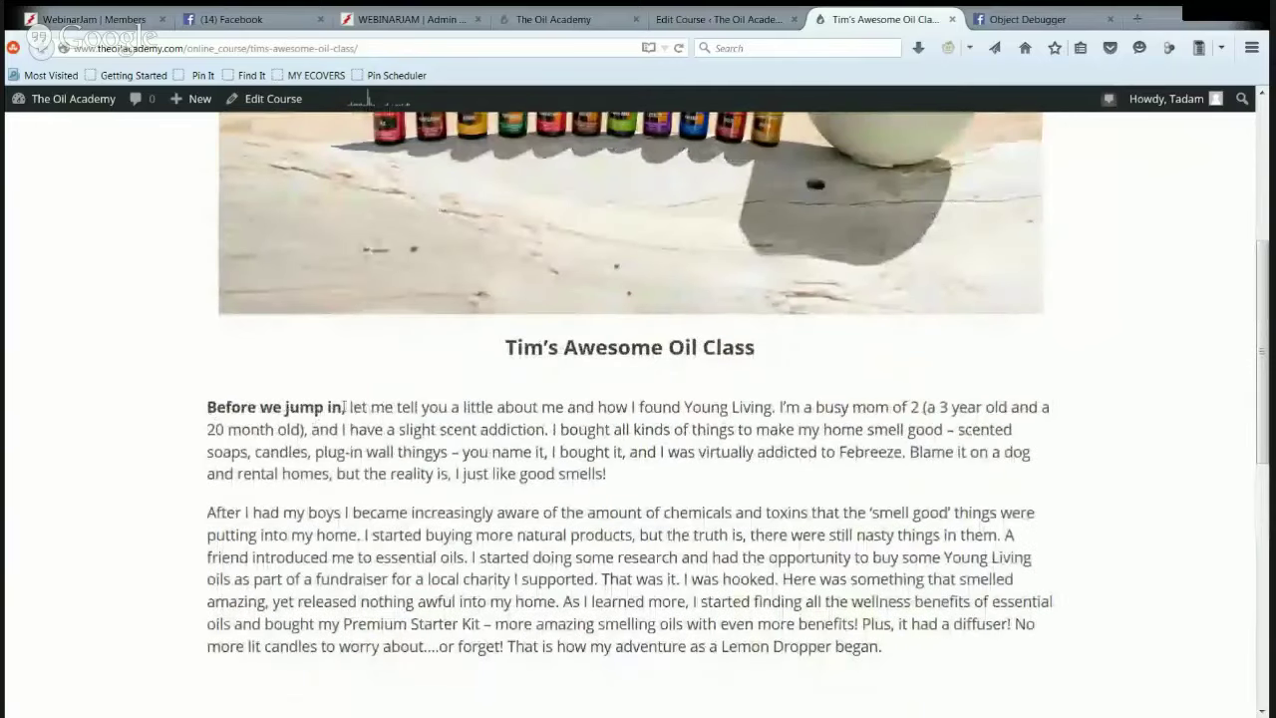
{"action": "scroll", "coordinate": [419, 508], "scroll_direction": "down", "scroll_amount": 10}
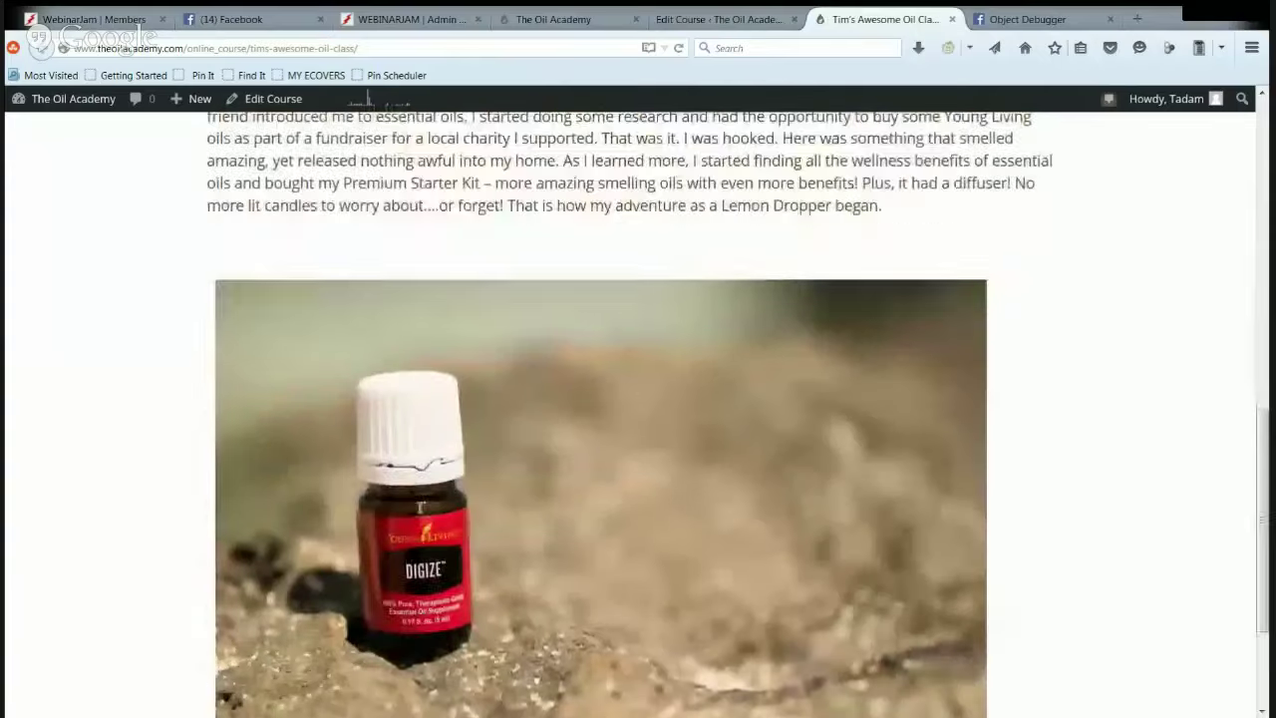
{"action": "scroll", "coordinate": [491, 494], "scroll_direction": "up", "scroll_amount": 5}
{"action": "scroll", "coordinate": [490, 496], "scroll_direction": "down", "scroll_amount": 5}
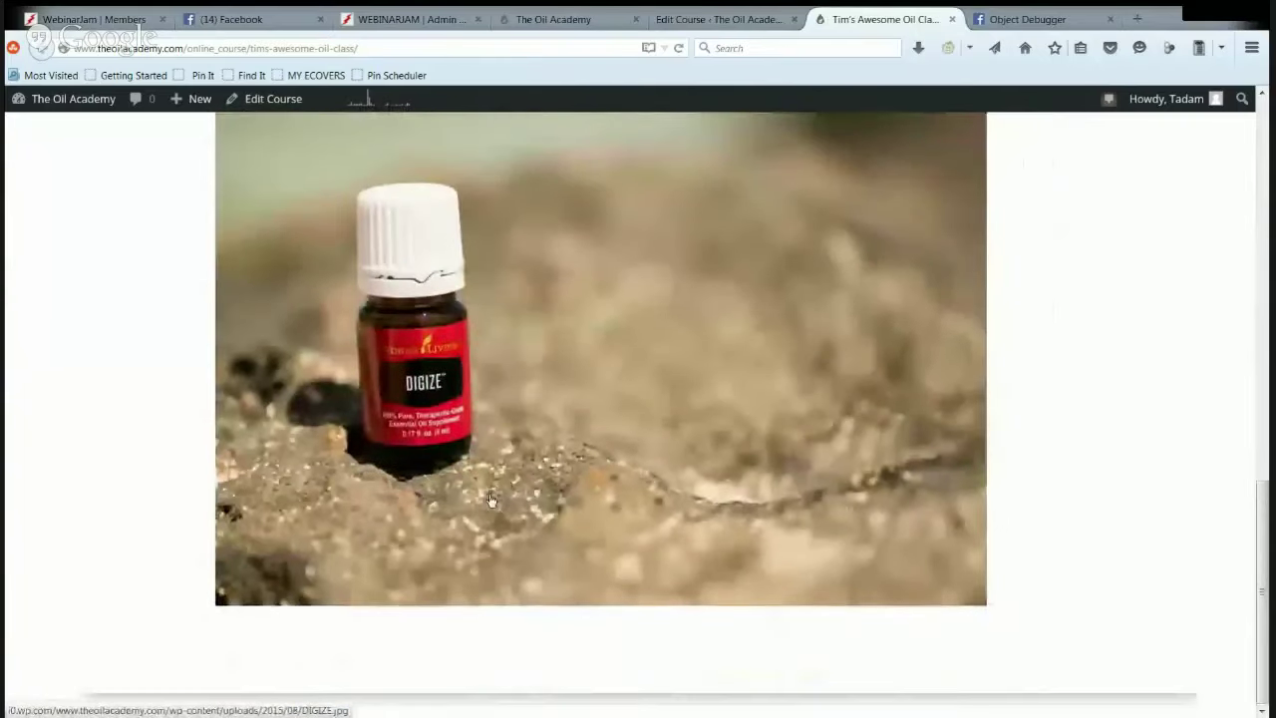
{"action": "scroll", "coordinate": [464, 512], "scroll_direction": "up", "scroll_amount": 1}
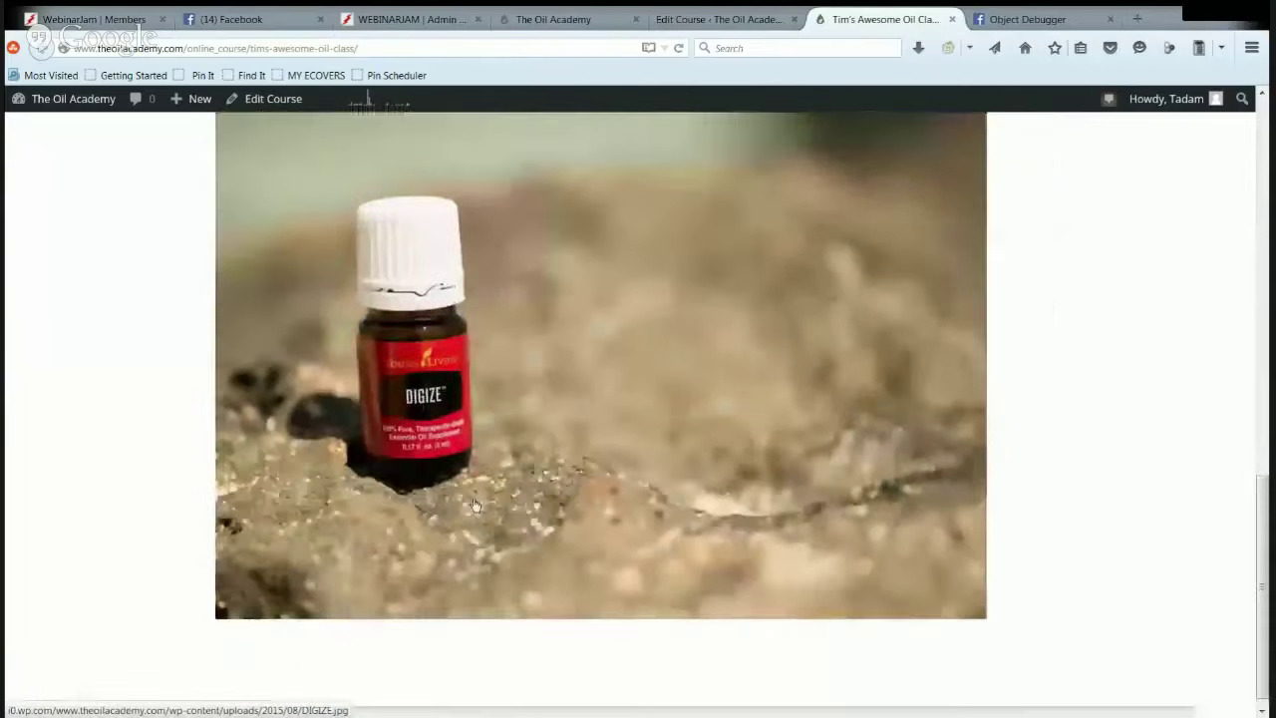
{"action": "scroll", "coordinate": [467, 516], "scroll_direction": "down", "scroll_amount": 1}
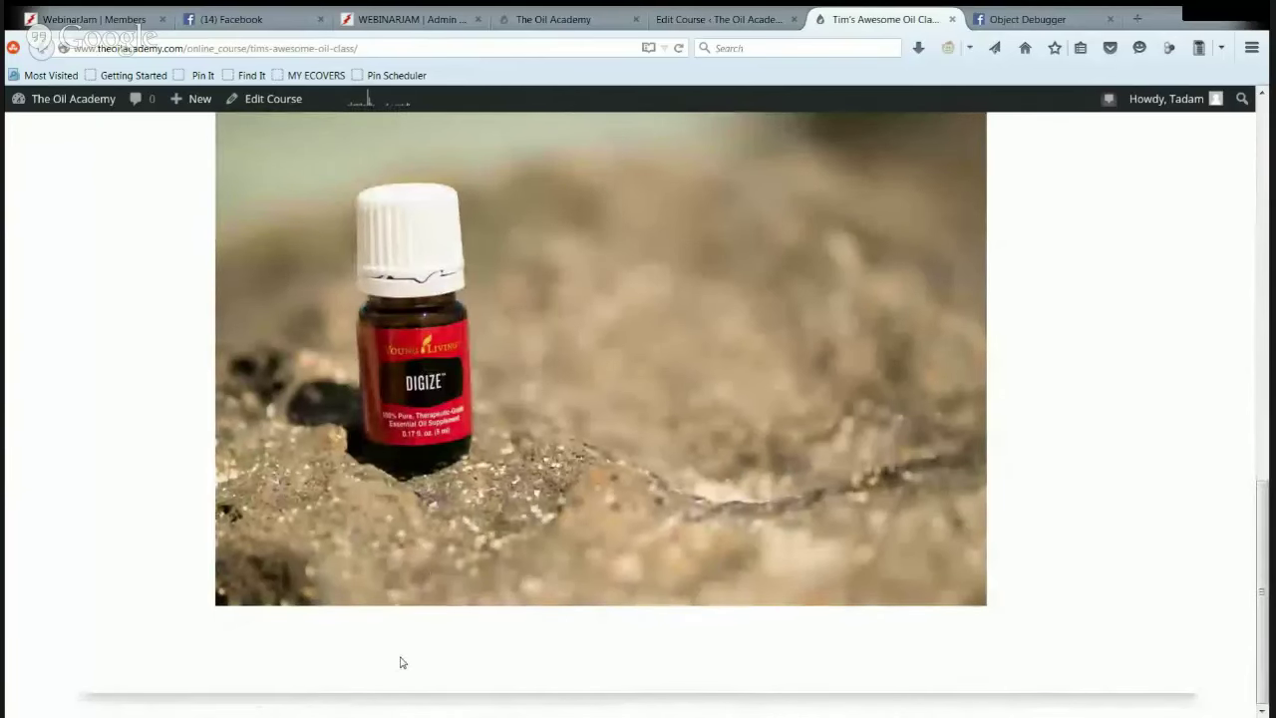
Step: Return to the site admin and add a new online class titled "First Topic!"
{"action": "left_click", "coordinate": [718, 19]}
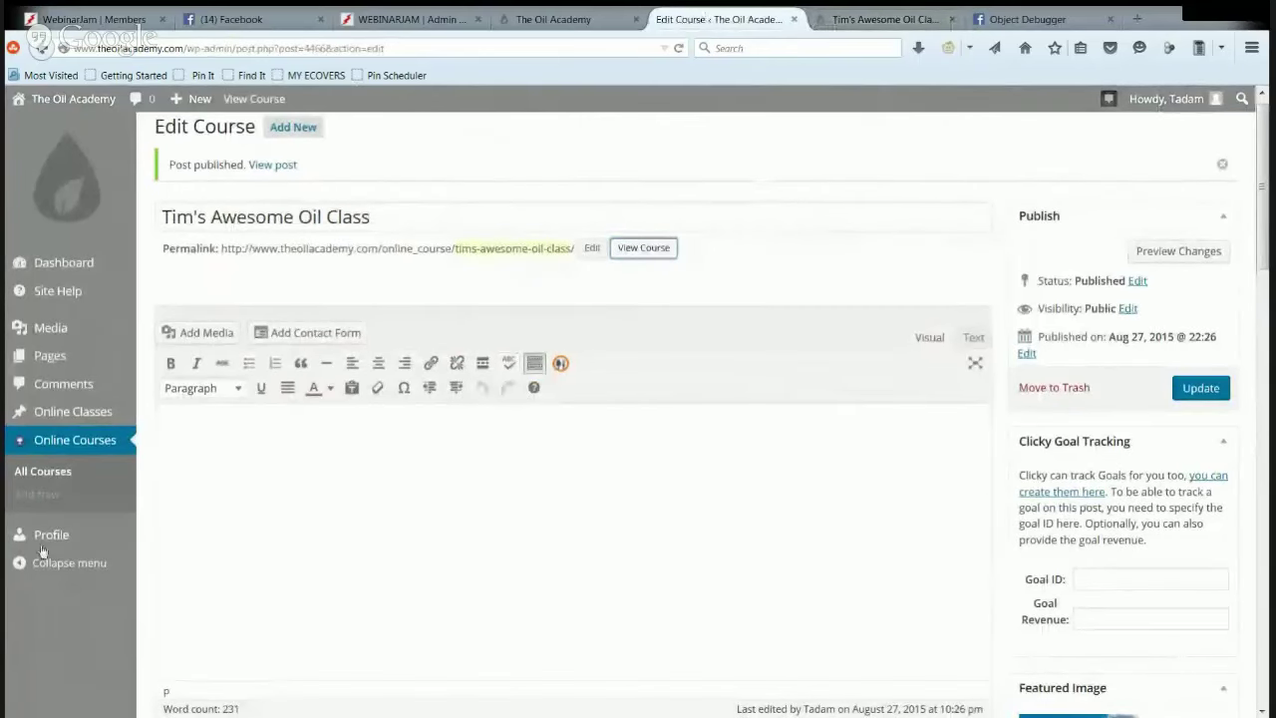
{"action": "mouse_move", "coordinate": [77, 427]}
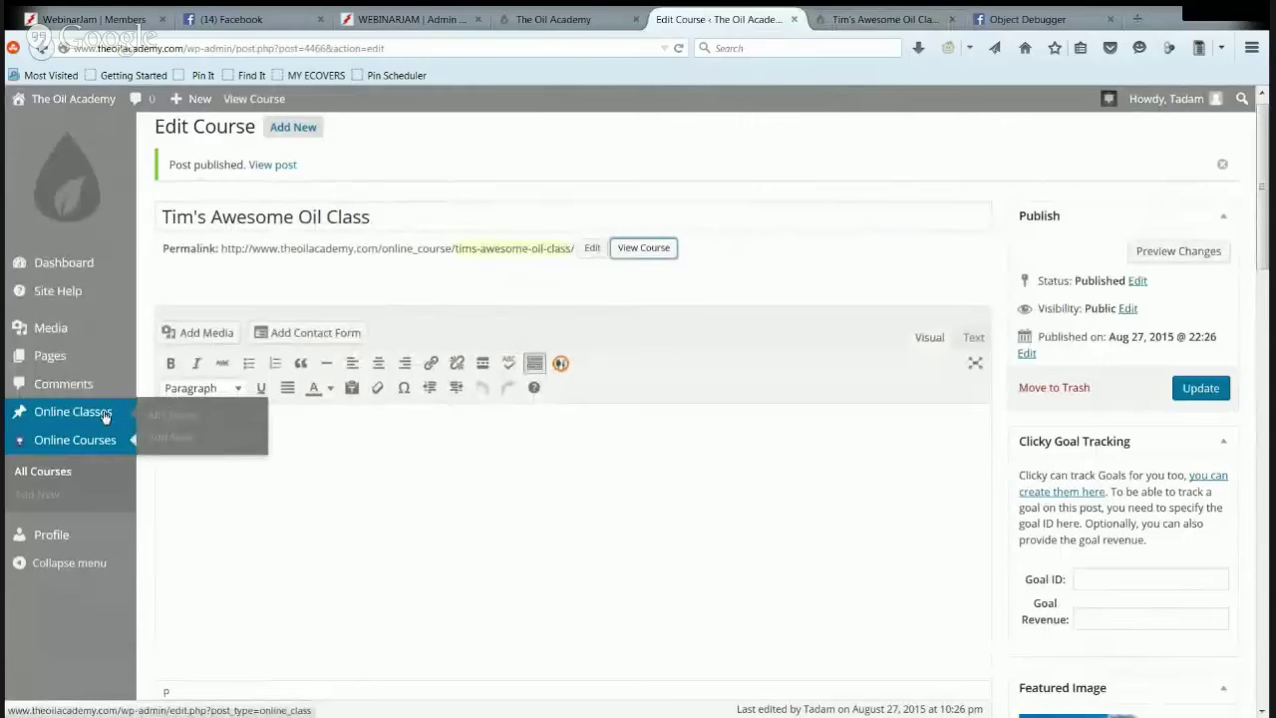
{"action": "left_click", "coordinate": [105, 417]}
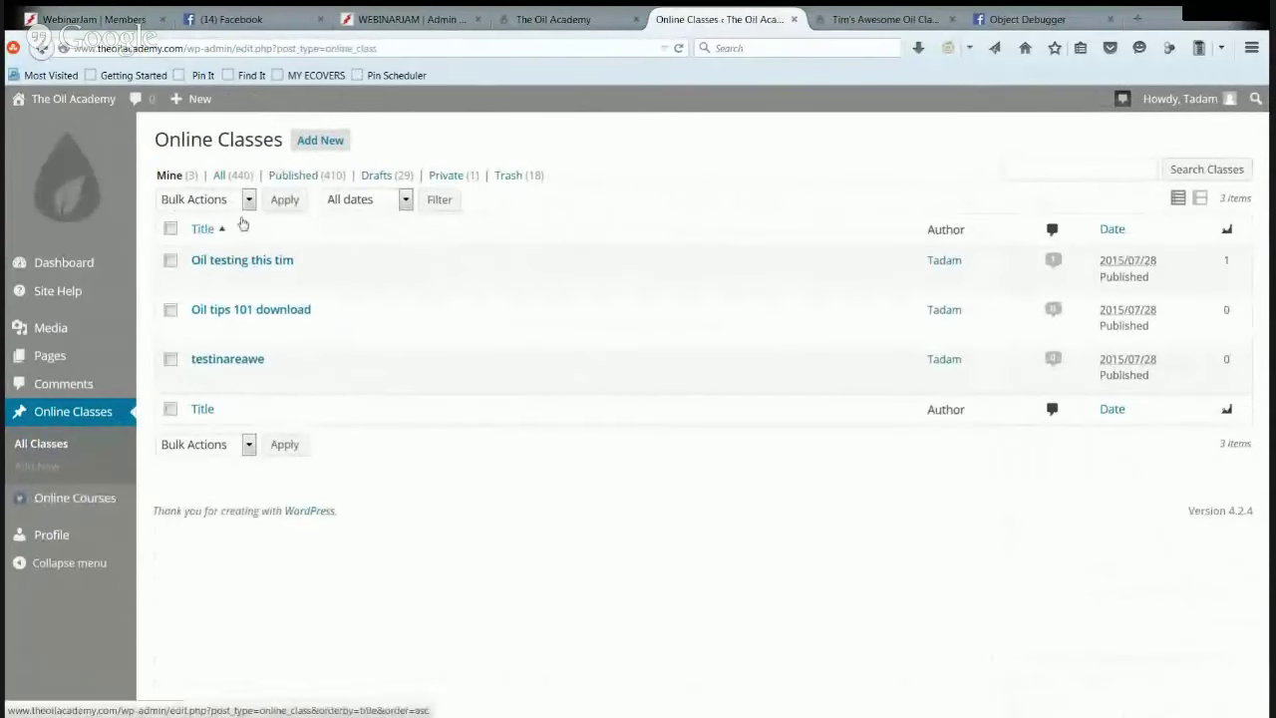
{"action": "left_click", "coordinate": [329, 141]}
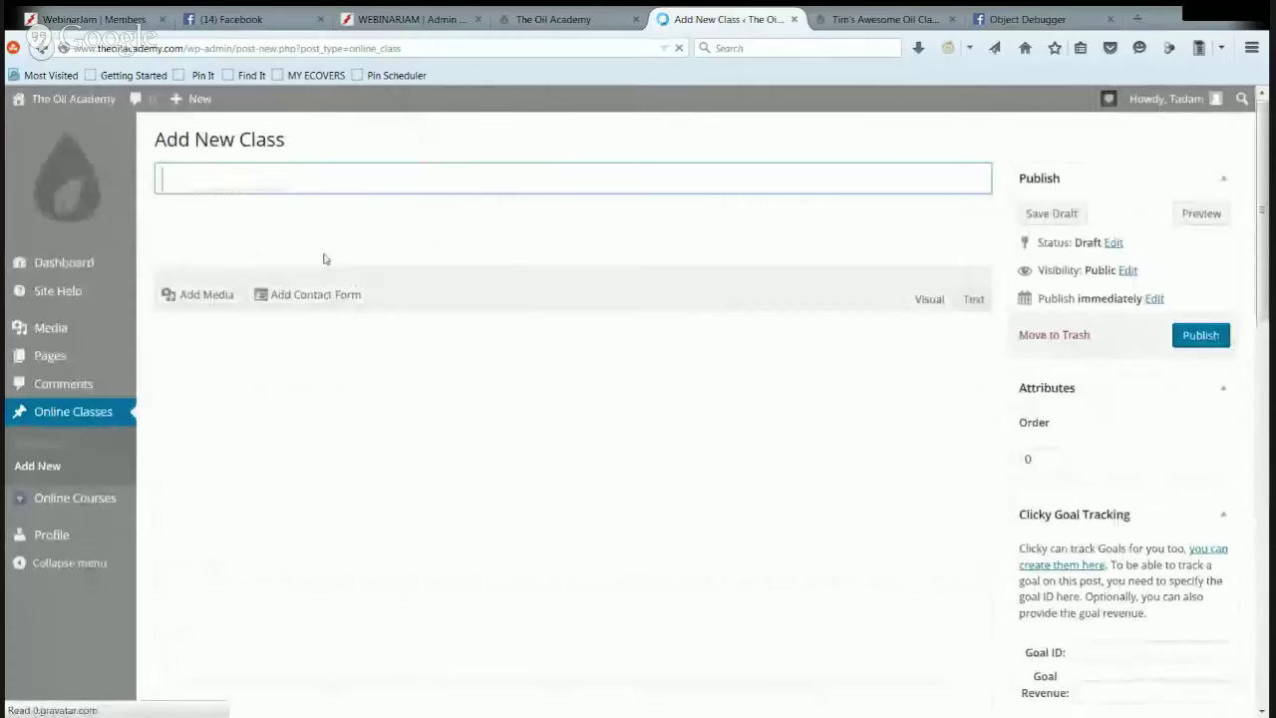
{"action": "type", "text": "Fir"}
{"action": "key", "text": "BackSpace"}
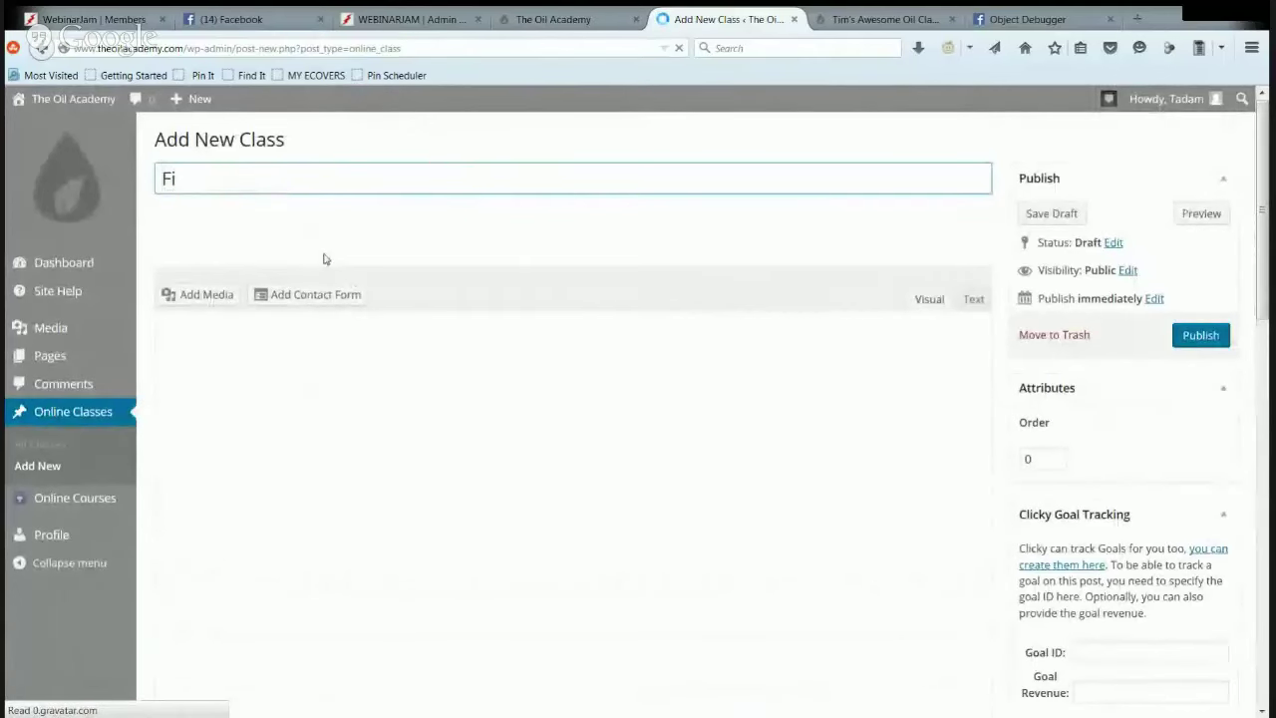
{"action": "type", "text": "rst Topic!"}
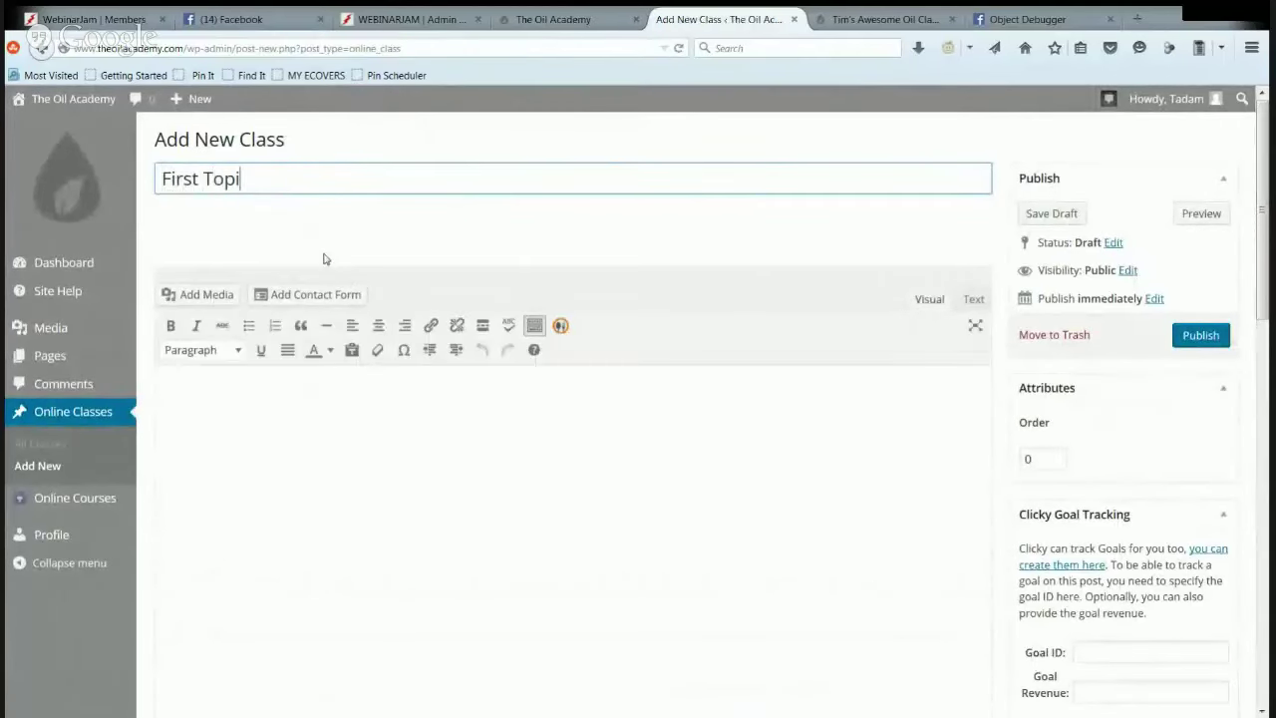
{"action": "left_click", "coordinate": [515, 488]}
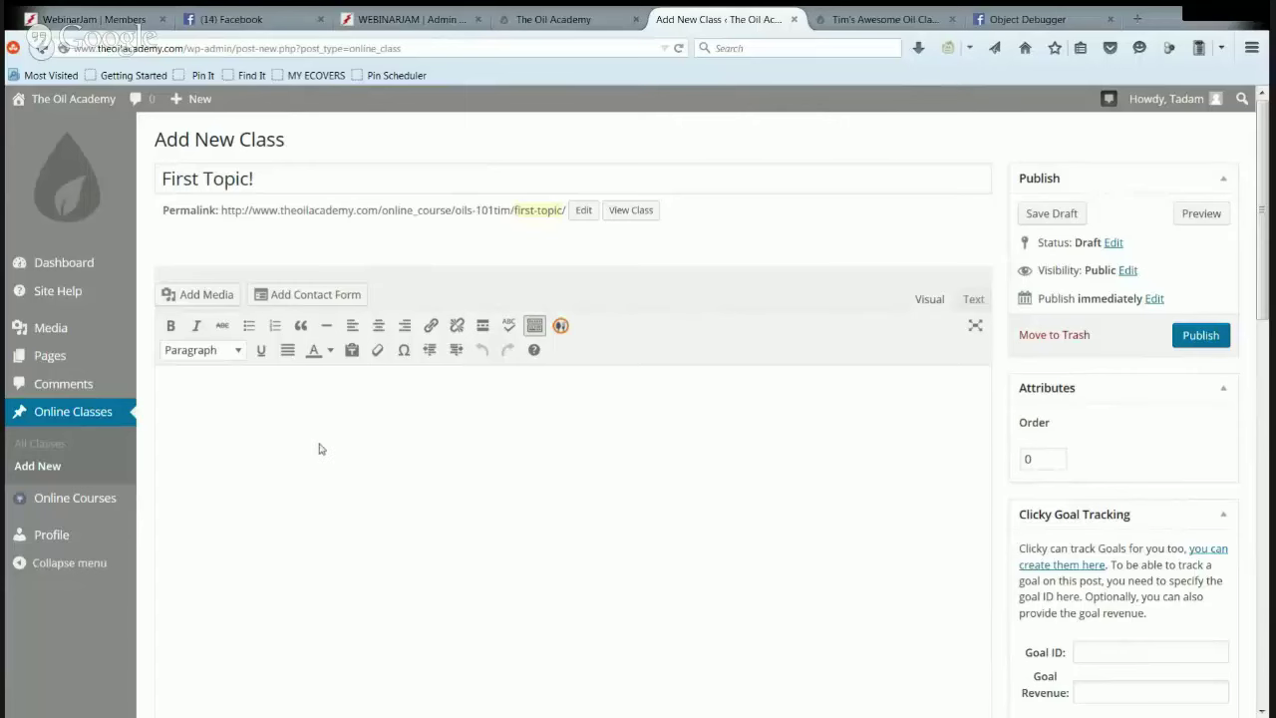
Step: Fill the class body with the essential oils text beginning "Essential Oils are the "life blood" of the plant", including the list of Young Living oil benefits
{"action": "scroll", "coordinate": [313, 446], "scroll_direction": "down", "scroll_amount": 3}
{"action": "scroll", "coordinate": [319, 381], "scroll_direction": "up", "scroll_amount": 3}
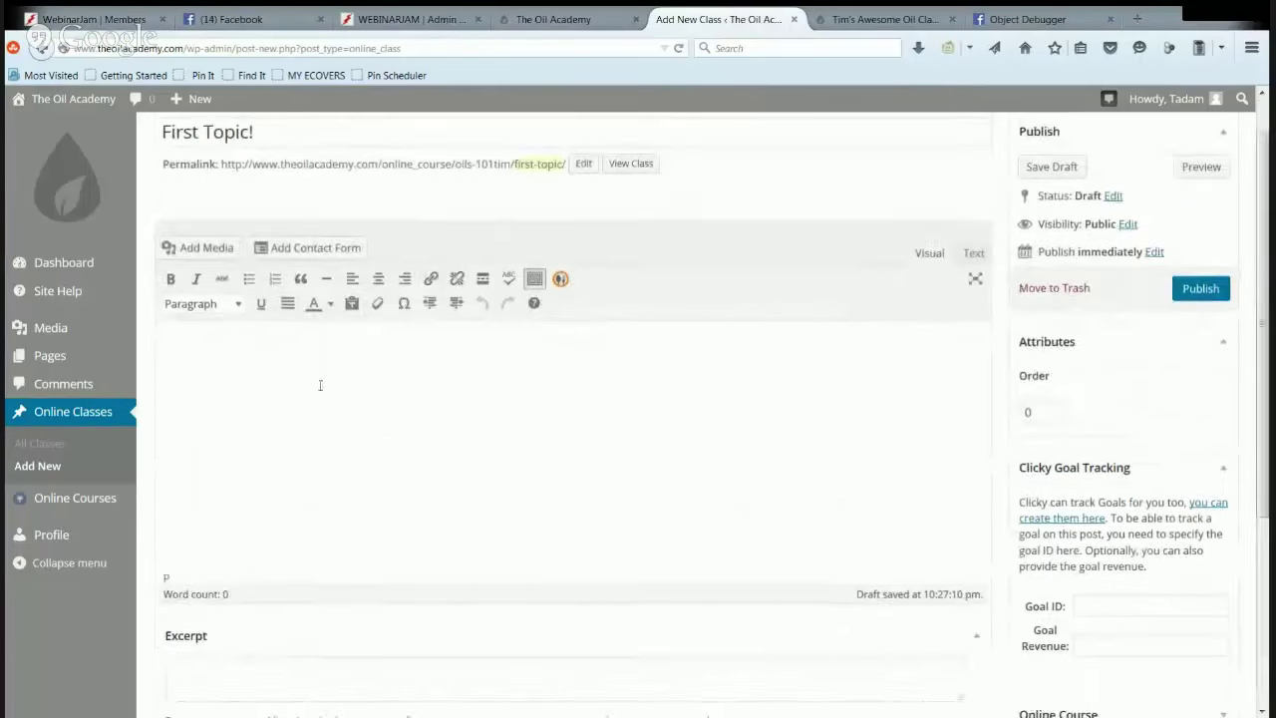
{"action": "left_click", "coordinate": [286, 404]}
{"action": "type", "text": "Essential Oils are the \"life blood\" of the plant.  They protect the plant from disease, provide nutrients and help to repel insects.  Plants rely on essential oils to grow and adapt to their surroundings.  Essential Oils can be found in a plant's flower, stem, leaves, bark or fruit.  They are very complex, containing hundreds or thousands of different chemical compounds, this is what gives each plant its unique healing attributes and characteristics.  Essential Oils were mankind's 1st medicine!!  Essential Oils have been used for common problems long before modern technology came around, dating back to the beginning of man.  Today, Essential Oils are still being used to bring health and wellness to the body-physically, mentally, and emotionally.  Young Living Therapeutic Grade Essential Oils can do the following:  reach every cell in your body within 21 minutes when applied topically when inhaling-its molecules can reach the brain within 22 seconds eliminate toxins in your body"}
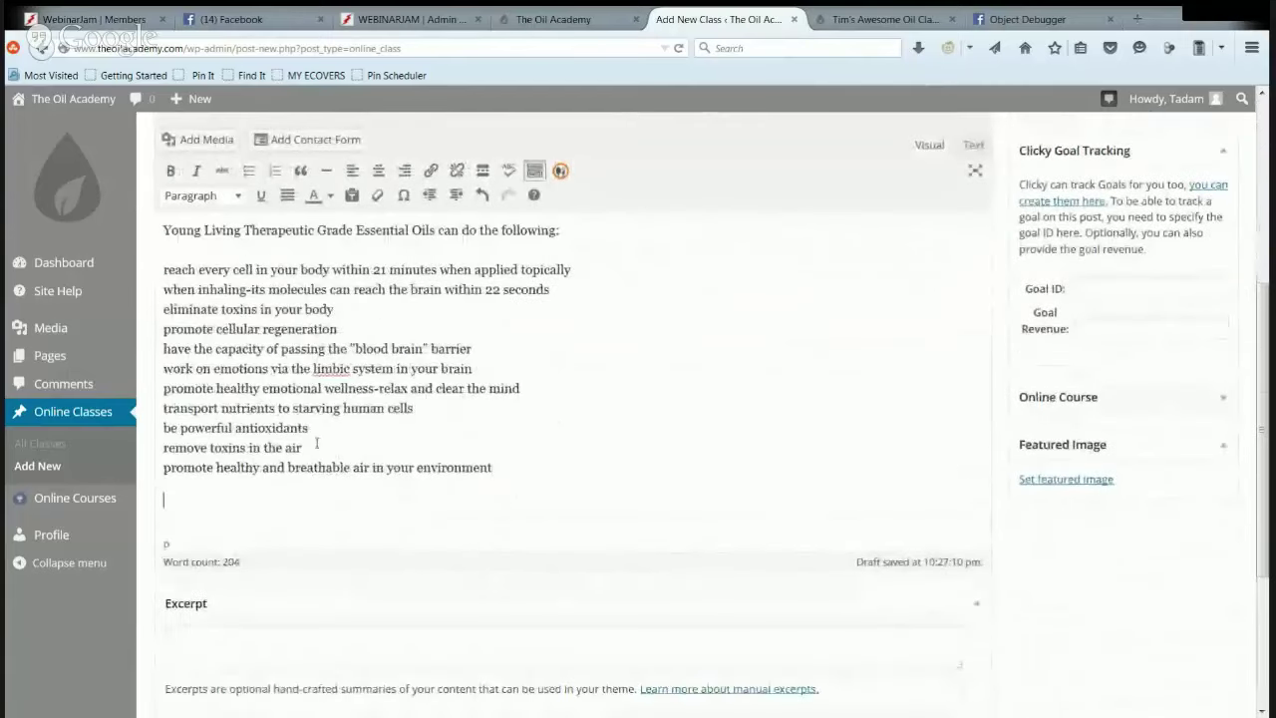
Step: Insert the Cpeppermint1.jpg image from the media library below the class text
{"action": "left_click", "coordinate": [192, 139]}
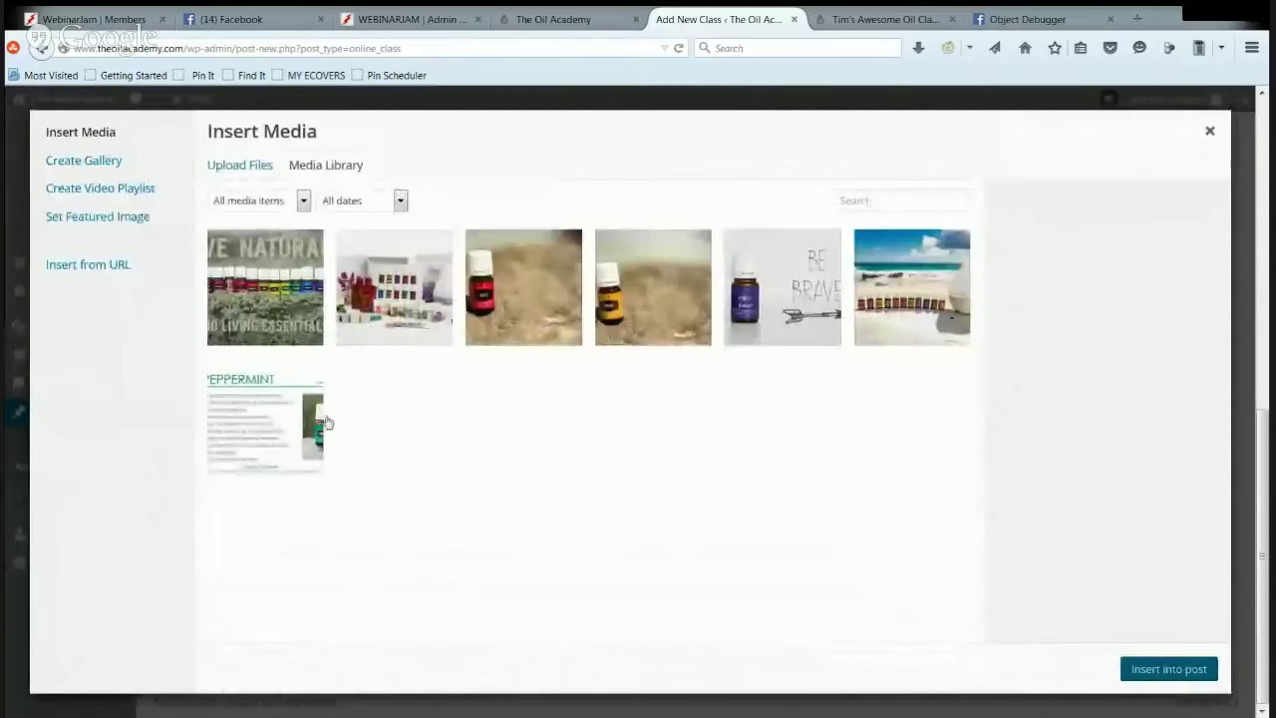
{"action": "left_click", "coordinate": [301, 441]}
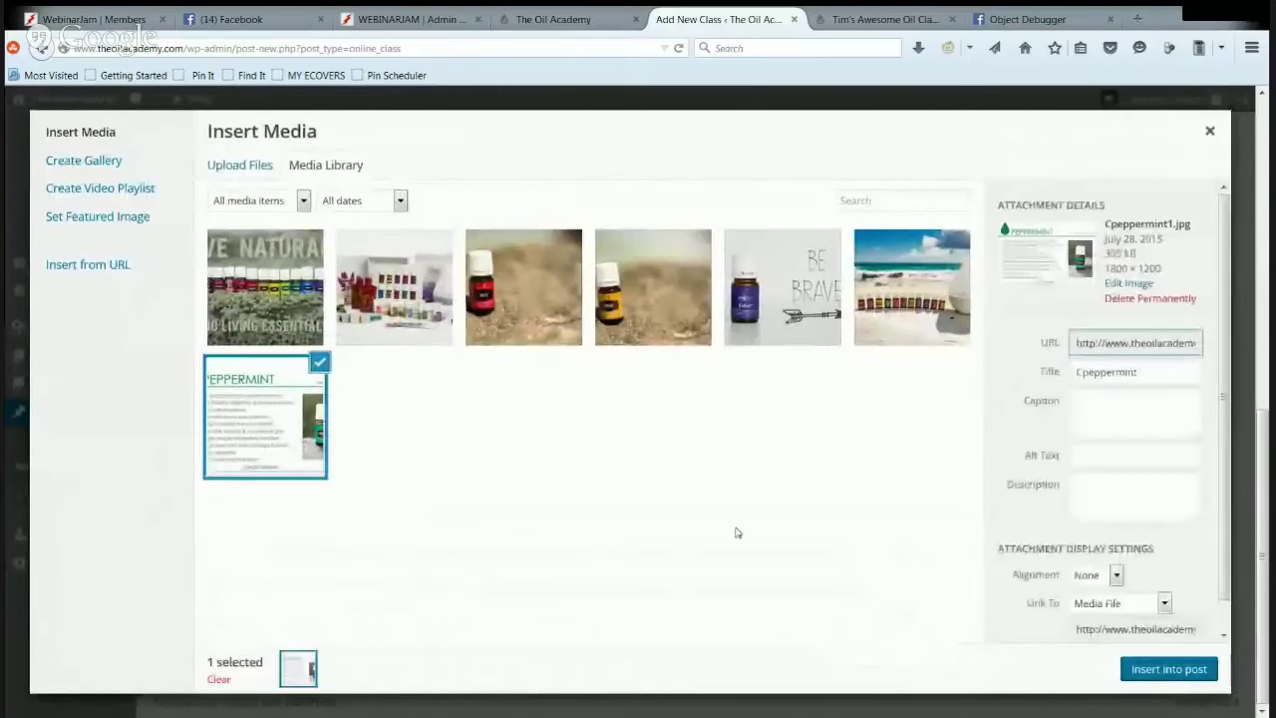
{"action": "left_click", "coordinate": [1169, 669]}
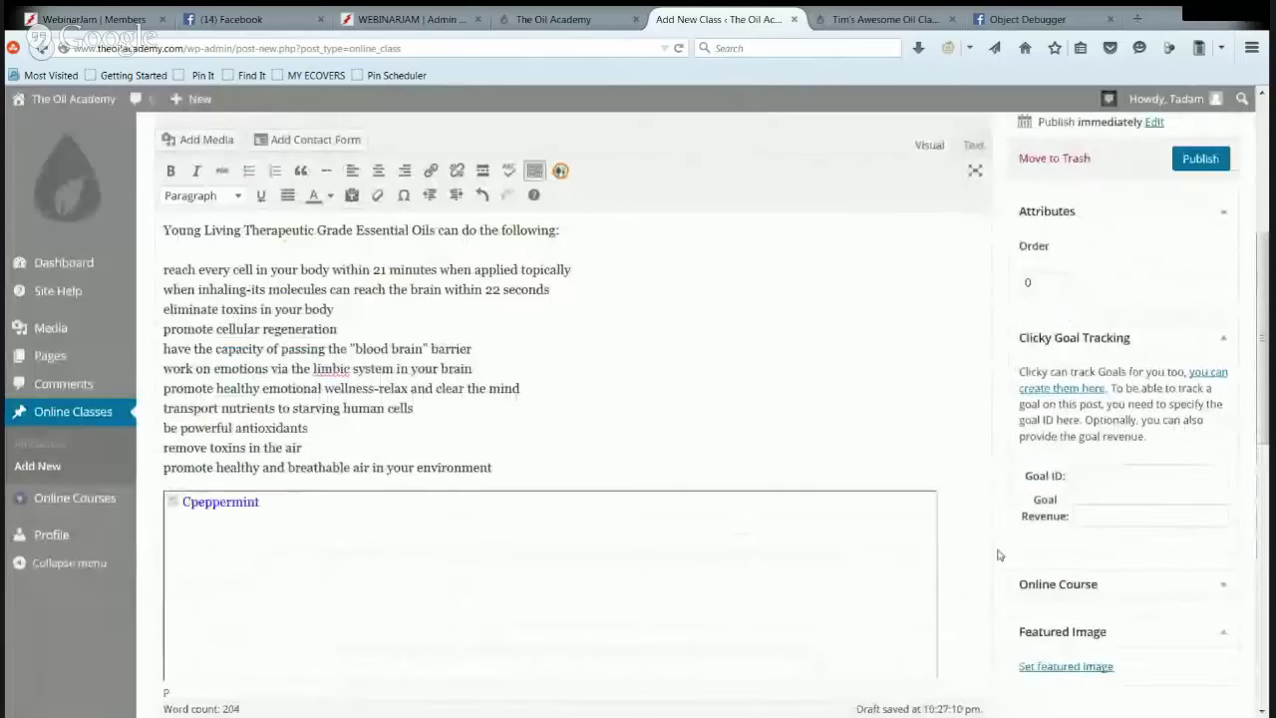
{"action": "scroll", "coordinate": [598, 448], "scroll_direction": "up", "scroll_amount": 8}
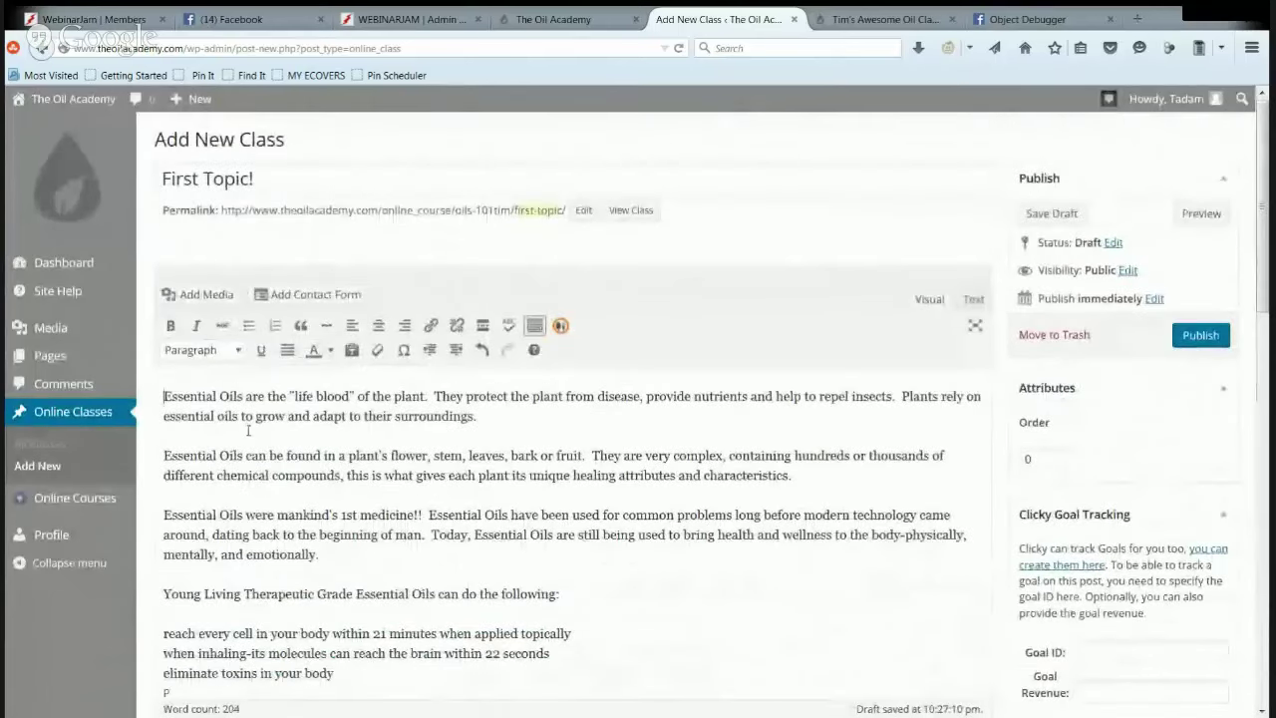
Step: Assign the class to the newly published Awesome Oil Class online course
{"action": "scroll", "coordinate": [1087, 678], "scroll_direction": "down", "scroll_amount": 5}
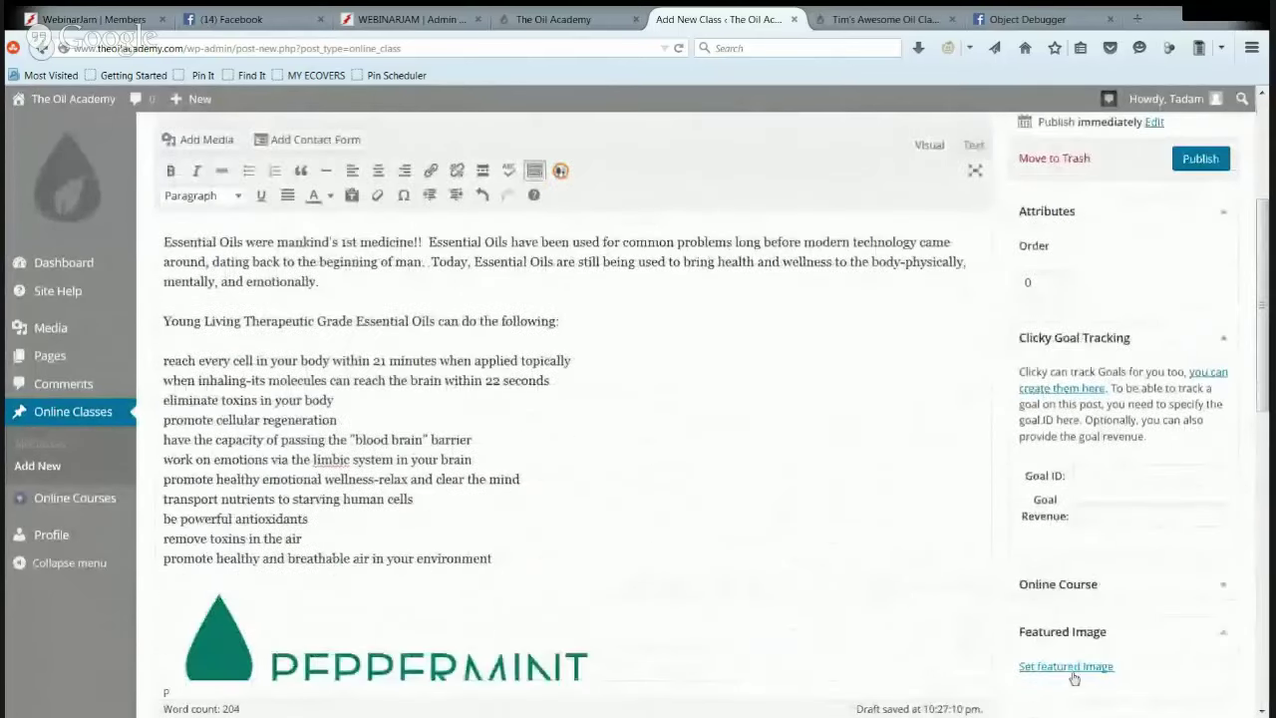
{"action": "left_click", "coordinate": [1218, 585]}
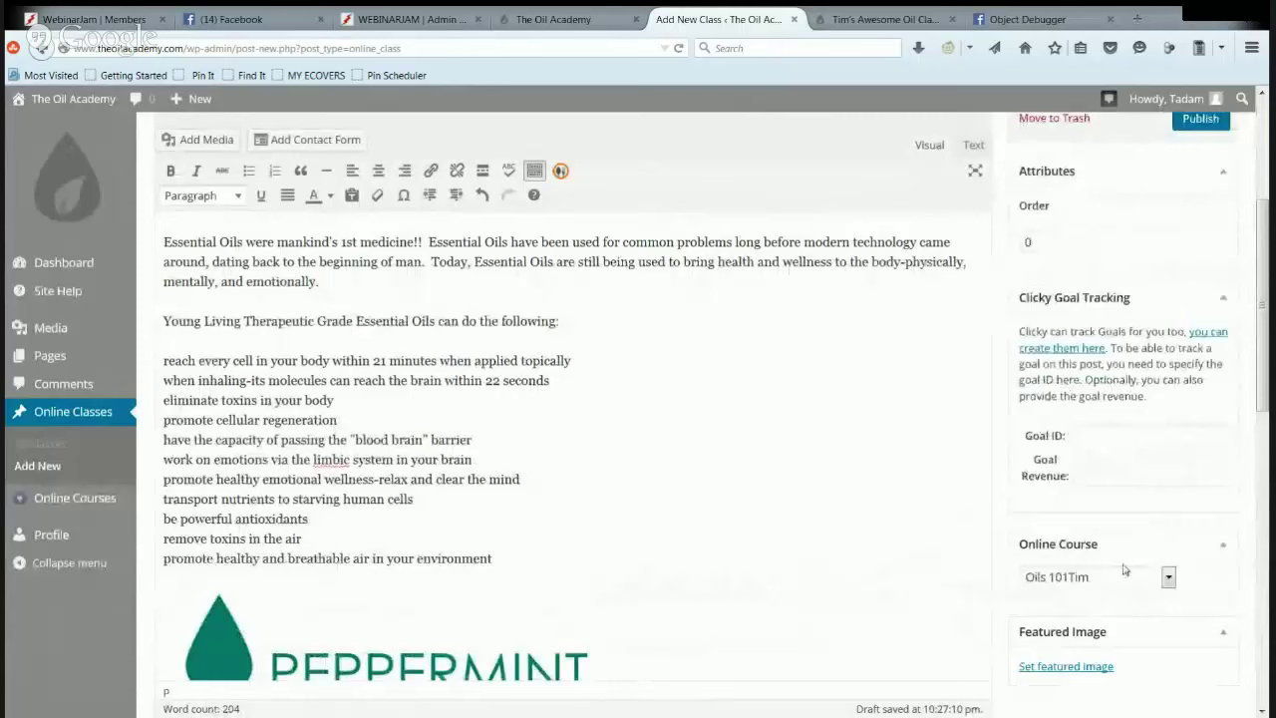
{"action": "left_click", "coordinate": [1170, 581]}
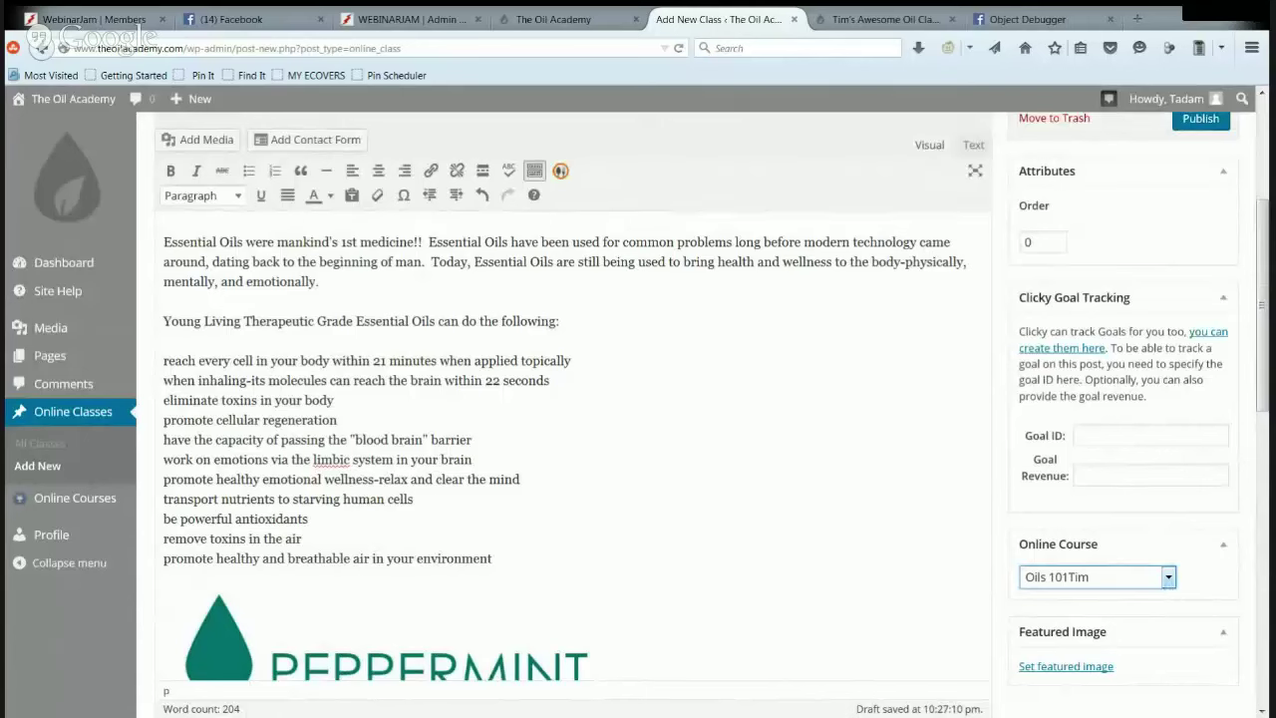
{"action": "key", "text": "Down"}
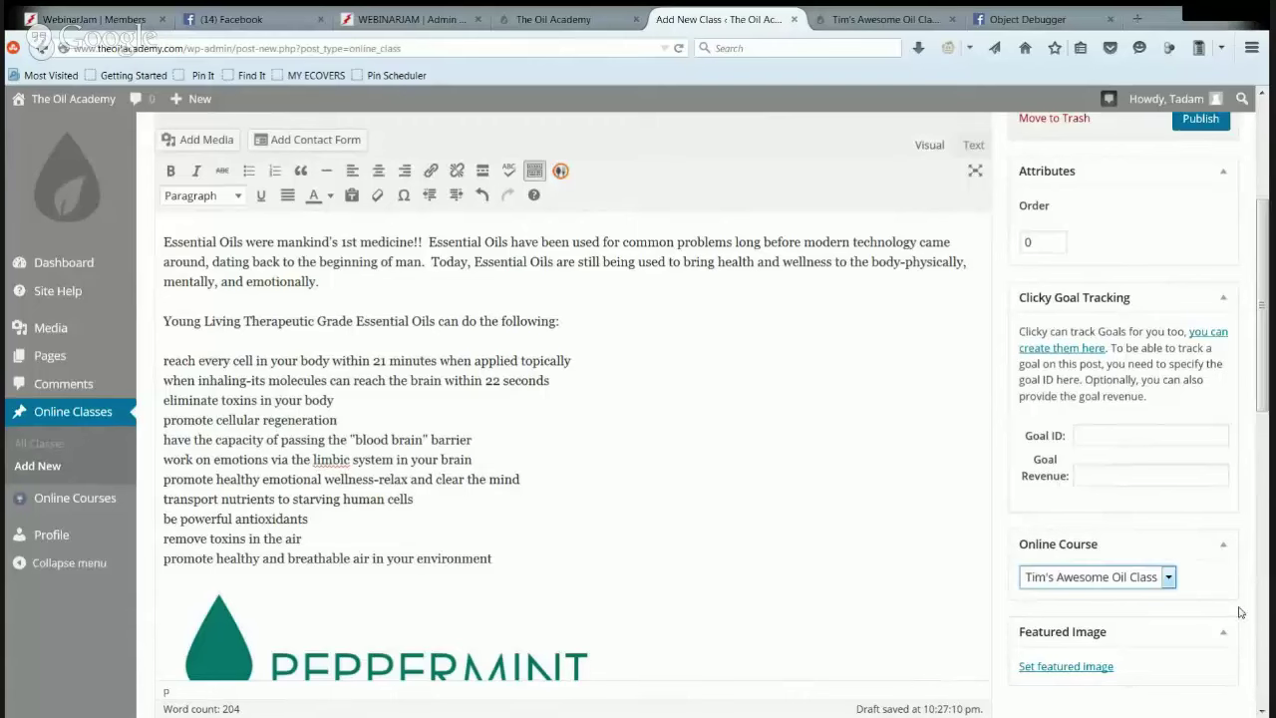
Step: Set LiveNaturally1.jpg from the media library as the class's featured image
{"action": "left_click", "coordinate": [1082, 667]}
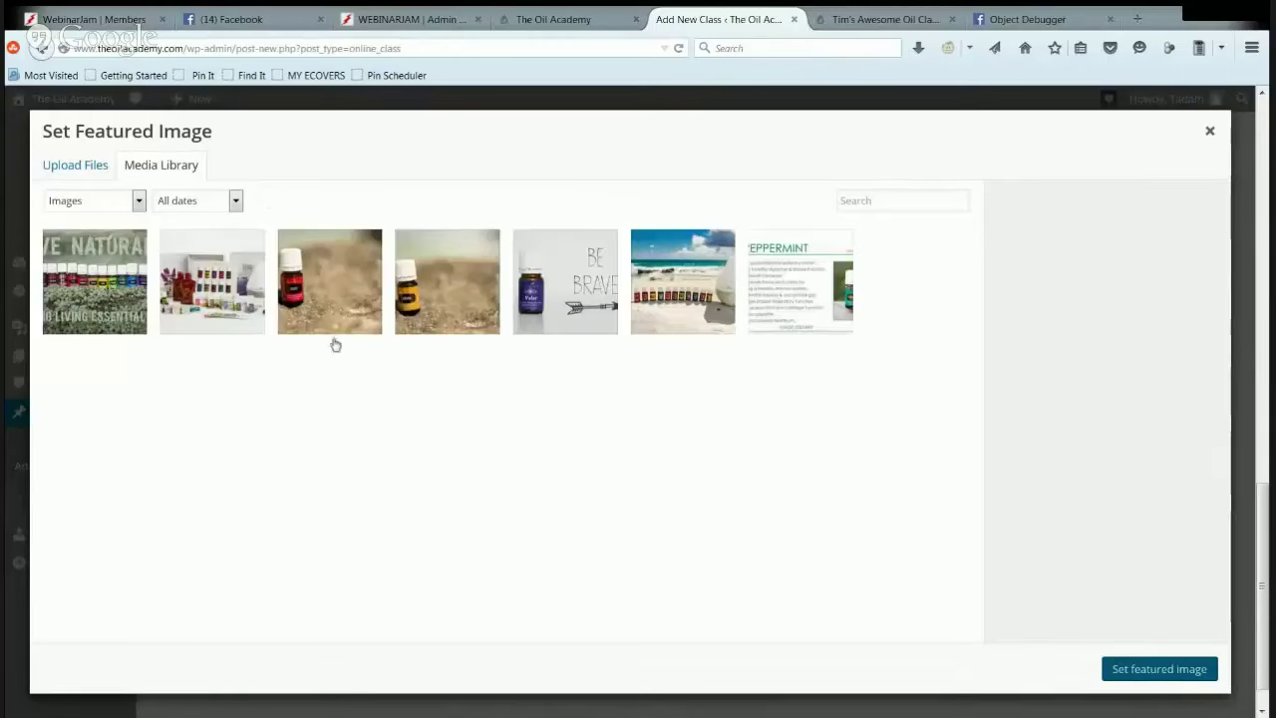
{"action": "left_click", "coordinate": [103, 313]}
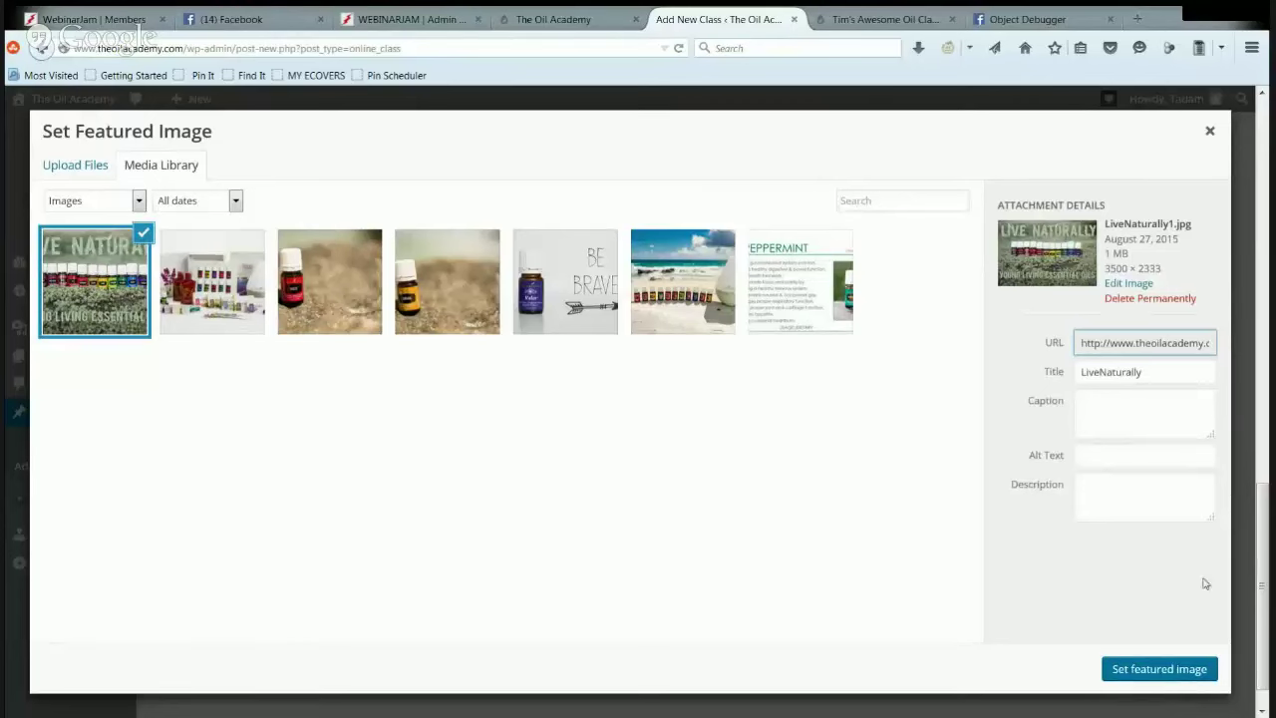
{"action": "left_click", "coordinate": [1160, 669]}
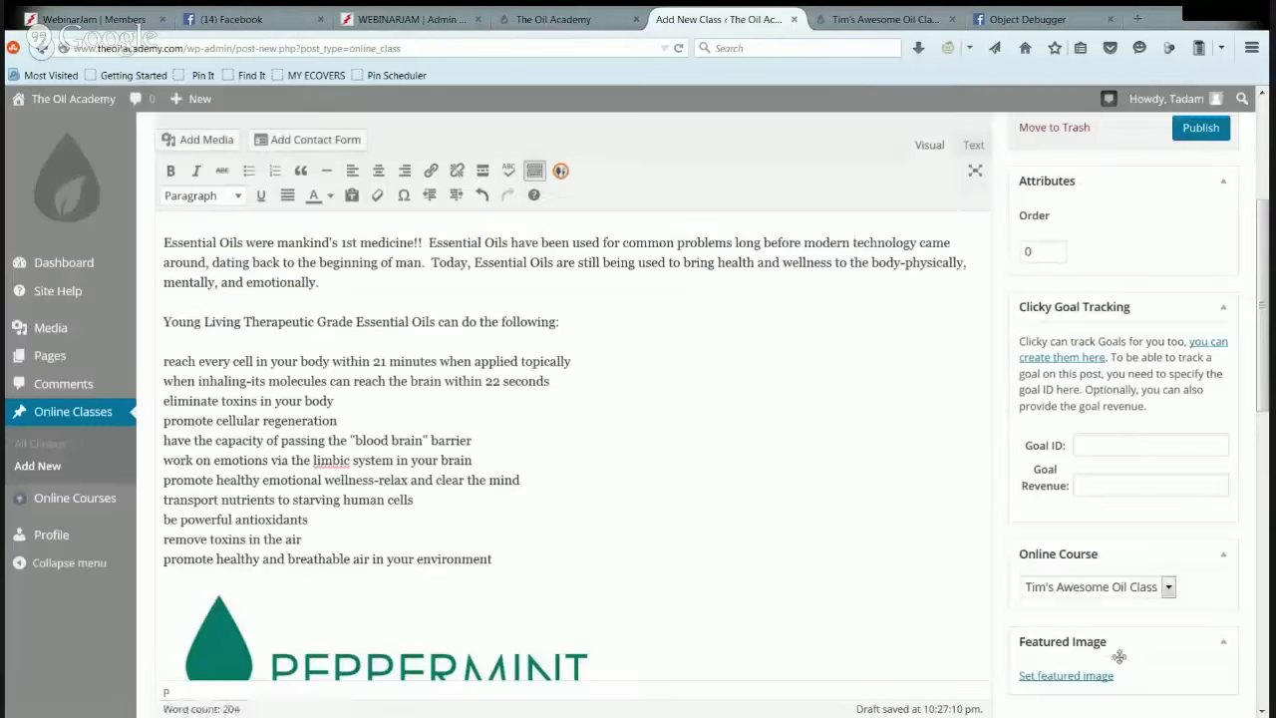
{"action": "scroll", "coordinate": [878, 605], "scroll_direction": "down", "scroll_amount": 4}
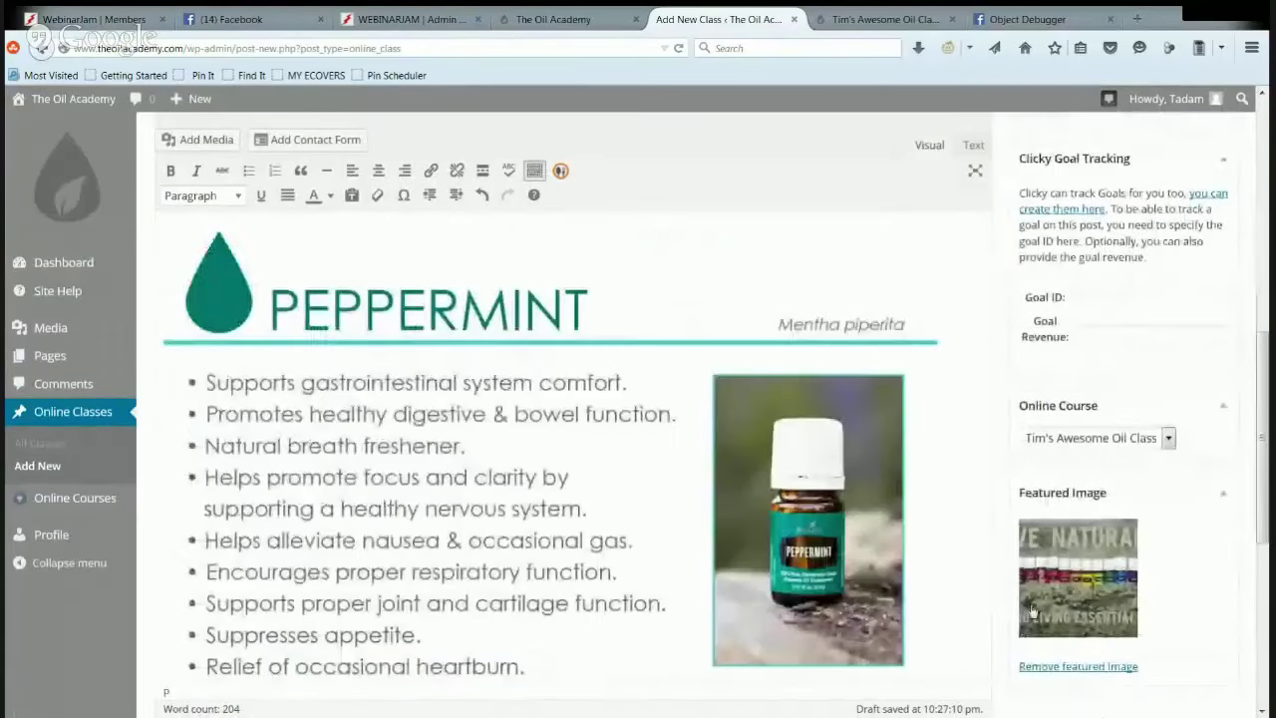
Step: Review the class's title, body text, peppermint image, course assignment and featured image
{"action": "scroll", "coordinate": [705, 532], "scroll_direction": "up", "scroll_amount": 10}
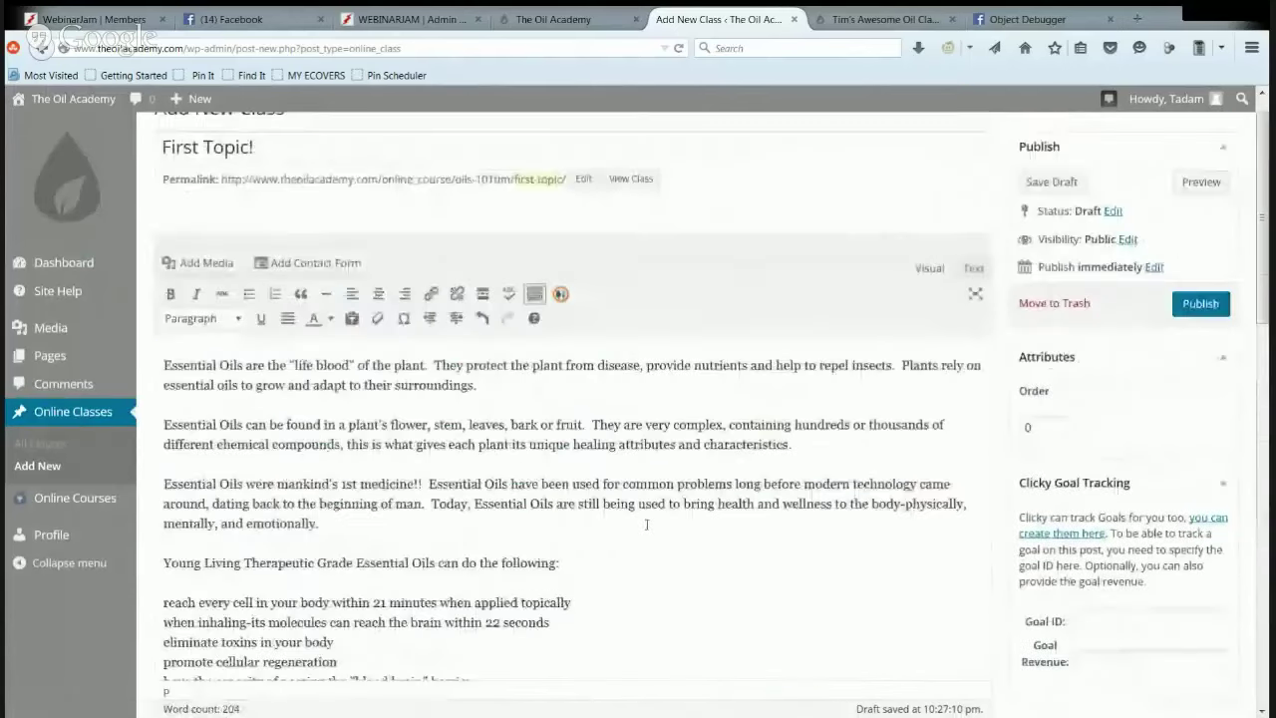
{"action": "left_click_drag", "start_coordinate": [163, 178], "coordinate": [254, 178]}
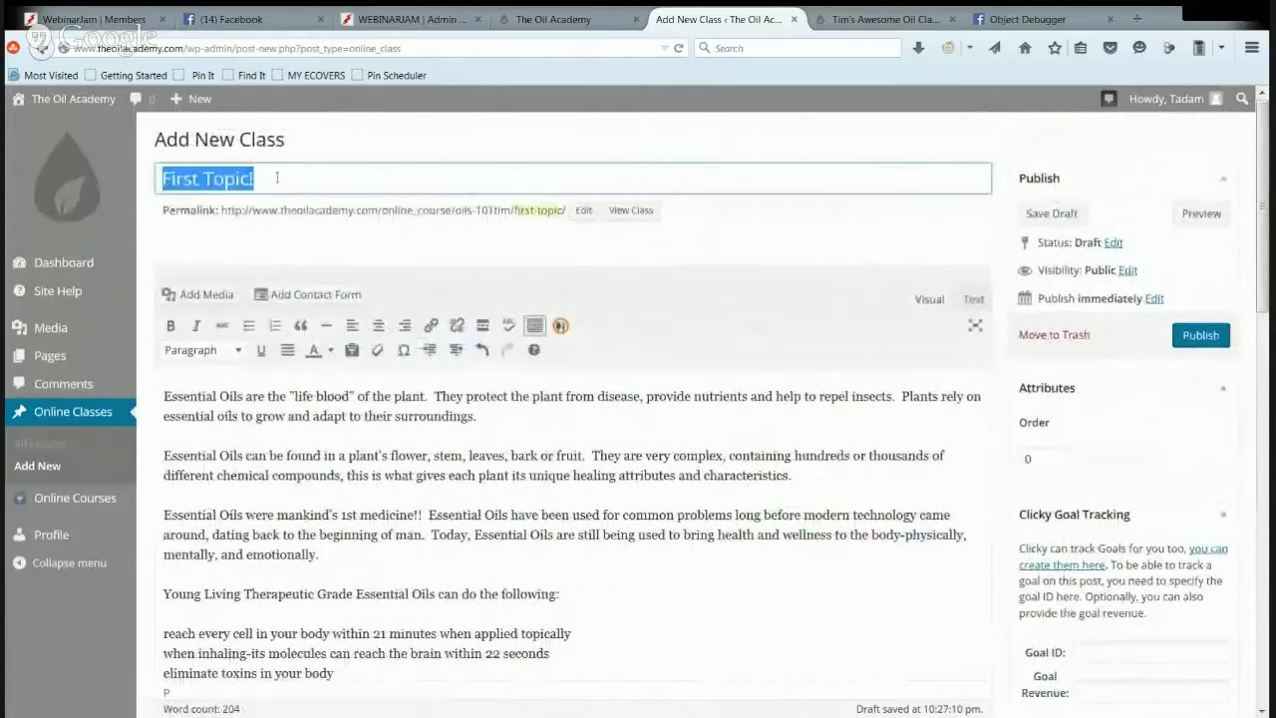
{"action": "left_click", "coordinate": [255, 179]}
{"action": "left_click_drag", "start_coordinate": [165, 396], "coordinate": [379, 476]}
{"action": "scroll", "coordinate": [389, 478], "scroll_direction": "down", "scroll_amount": 5}
{"action": "scroll", "coordinate": [390, 477], "scroll_direction": "down", "scroll_amount": 5}
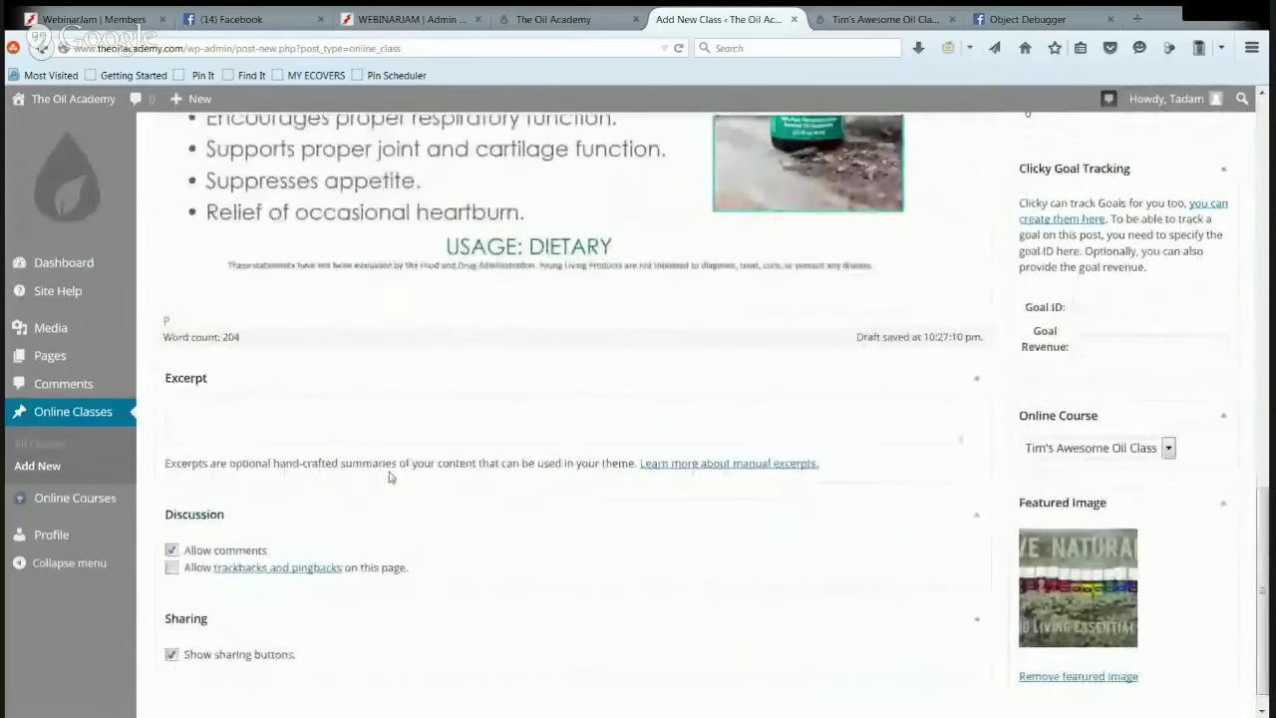
{"action": "scroll", "coordinate": [390, 479], "scroll_direction": "up", "scroll_amount": 12}
{"action": "left_click", "coordinate": [541, 515]}
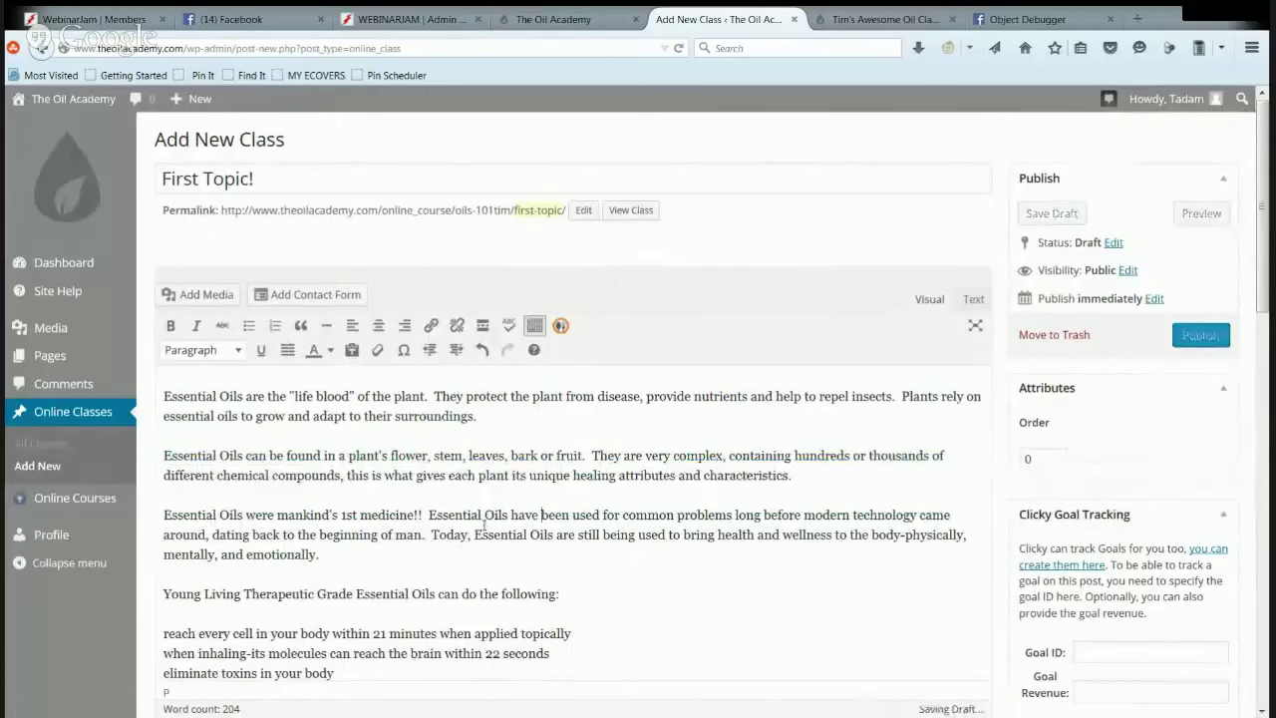
{"action": "scroll", "coordinate": [493, 533], "scroll_direction": "down", "scroll_amount": 8}
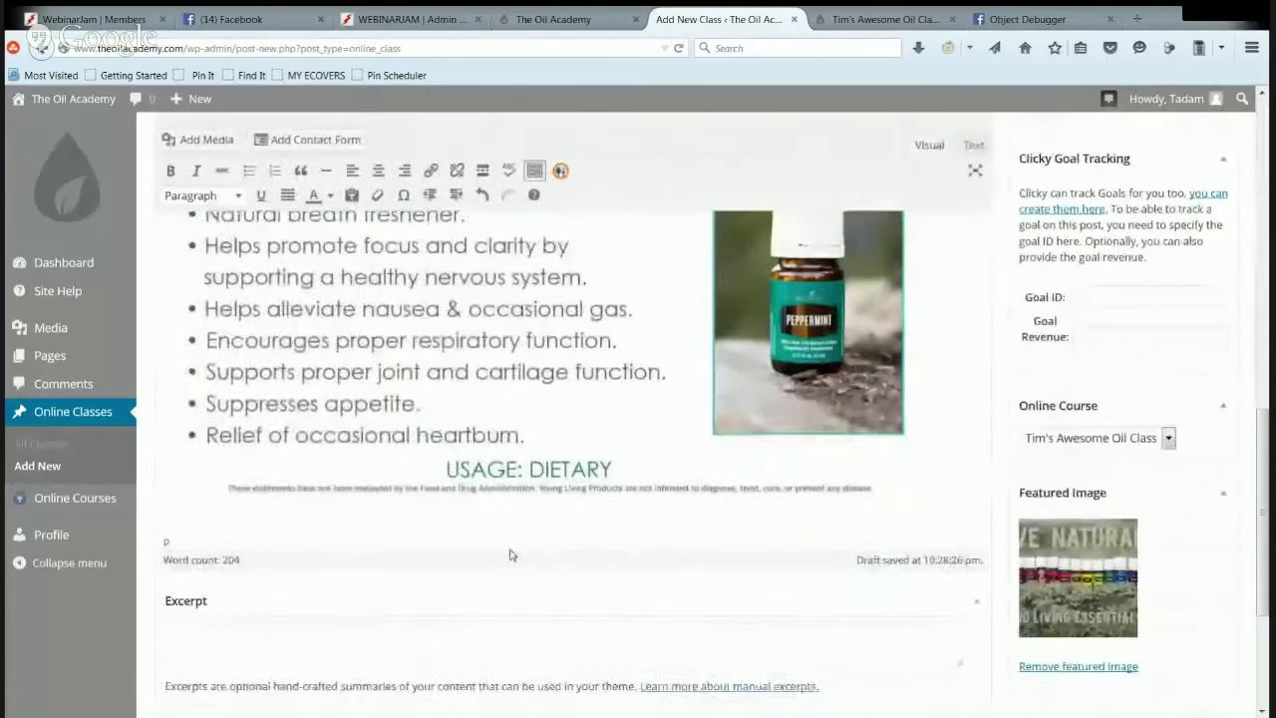
{"action": "scroll", "coordinate": [513, 553], "scroll_direction": "down", "scroll_amount": 4}
{"action": "scroll", "coordinate": [524, 558], "scroll_direction": "up", "scroll_amount": 4}
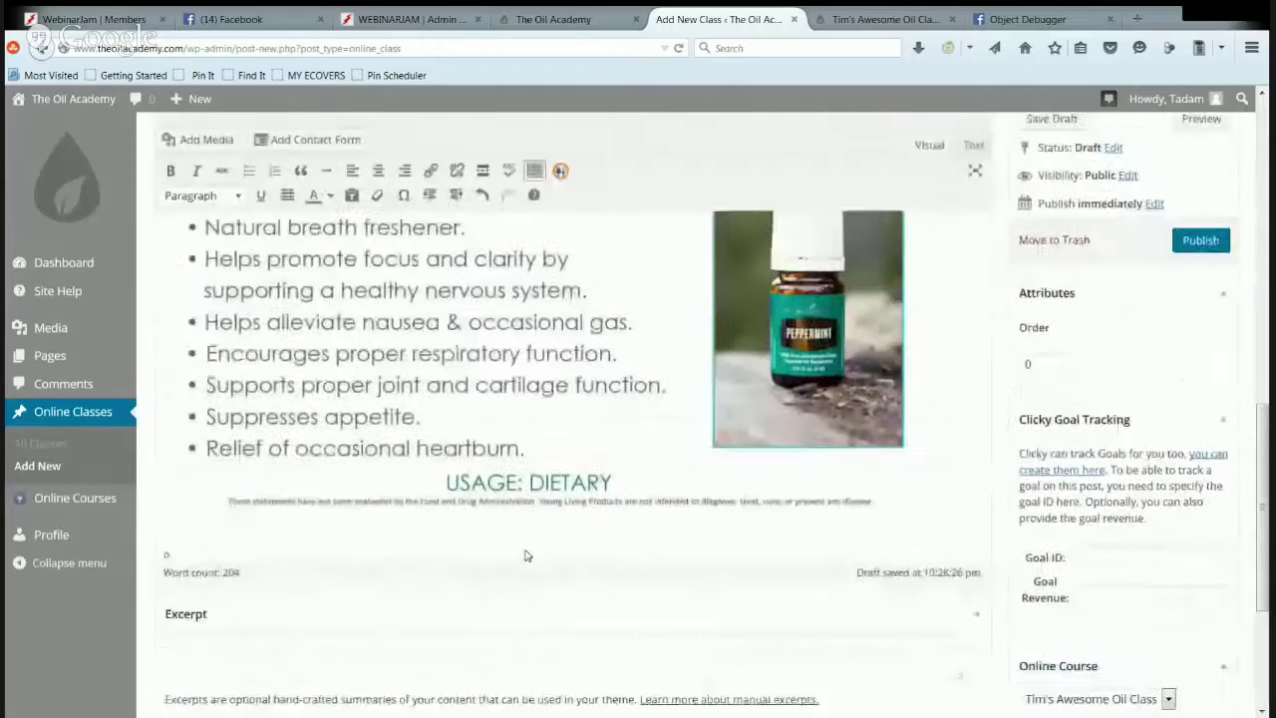
Step: Publish the "First Topic!" online class
{"action": "scroll", "coordinate": [527, 556], "scroll_direction": "up", "scroll_amount": 3}
{"action": "left_click", "coordinate": [1200, 303]}
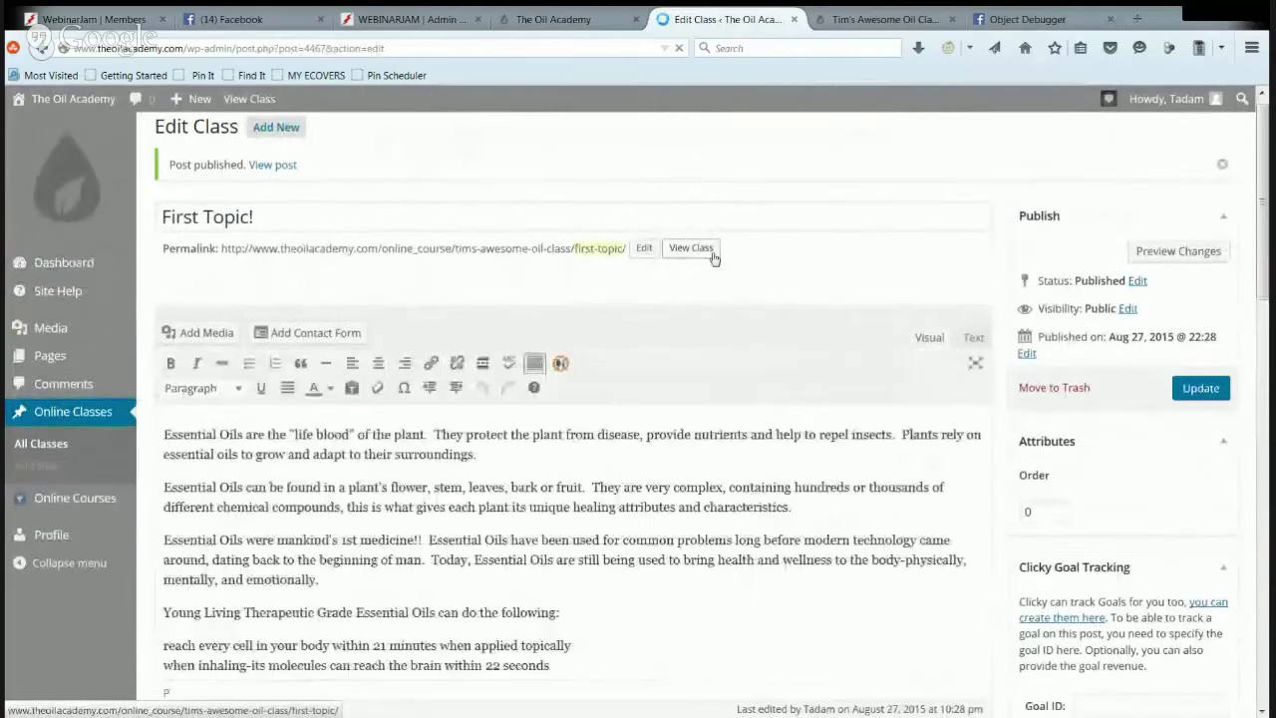
Step: Reload the published course page and check the class listing below the DIGIZE image
{"action": "left_click", "coordinate": [713, 259]}
{"action": "scroll", "coordinate": [706, 332], "scroll_direction": "up", "scroll_amount": 10}
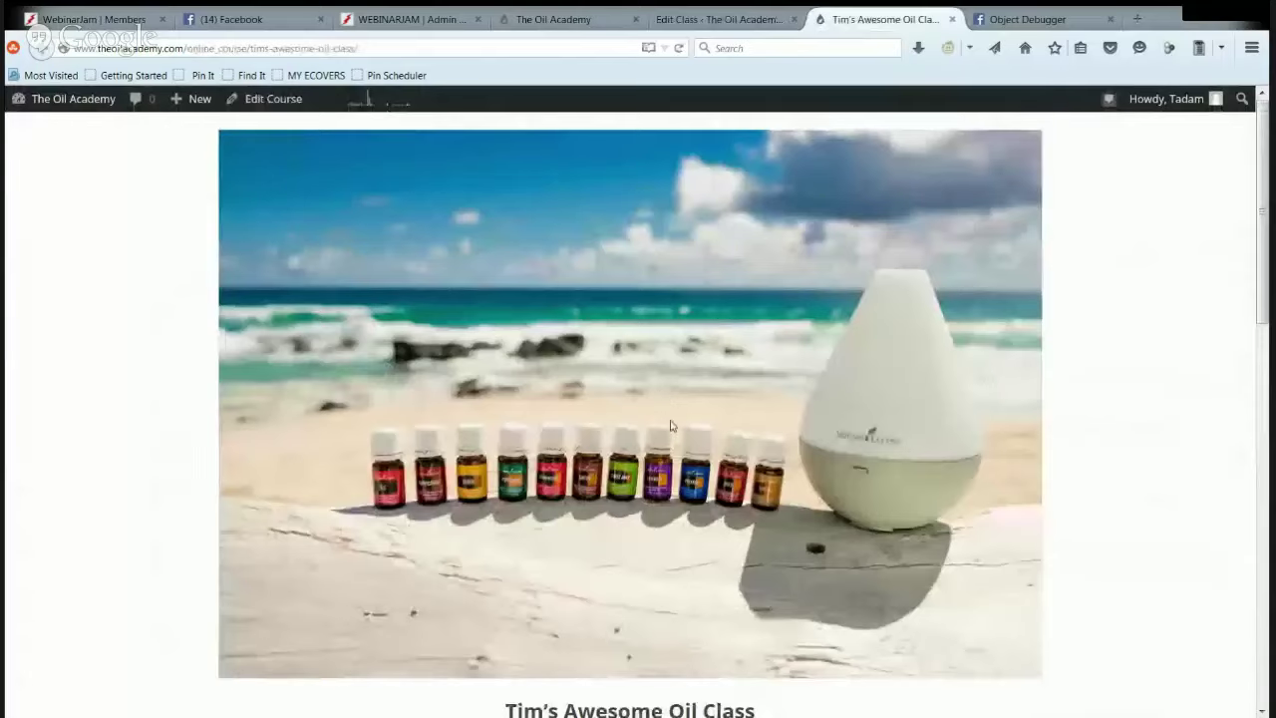
{"action": "scroll", "coordinate": [670, 425], "scroll_direction": "down", "scroll_amount": 10}
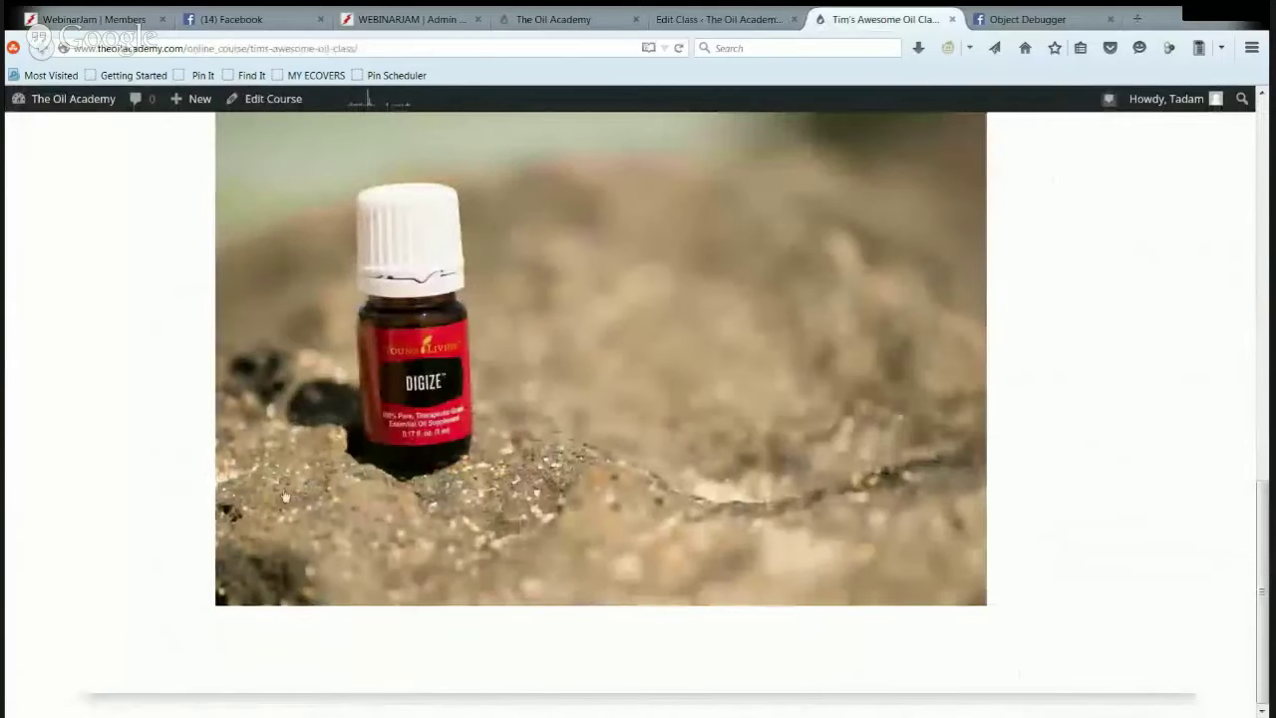
{"action": "left_click", "coordinate": [678, 48]}
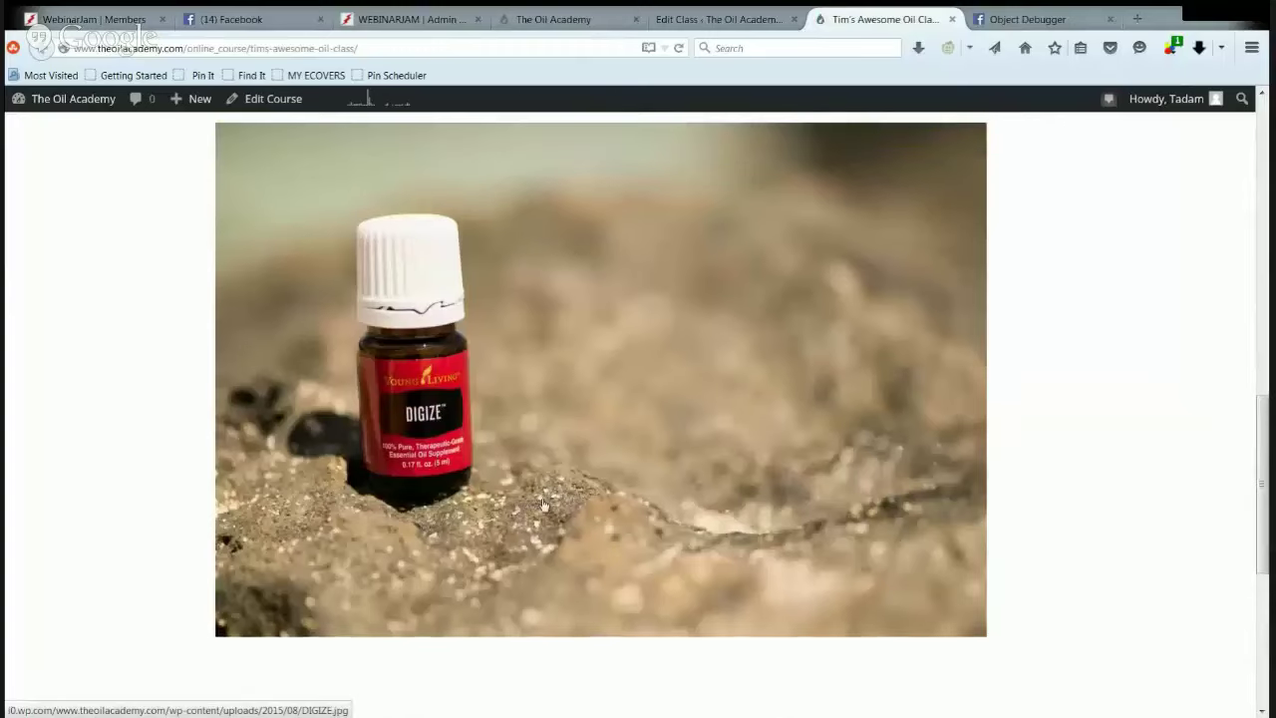
{"action": "scroll", "coordinate": [543, 465], "scroll_direction": "down", "scroll_amount": 8}
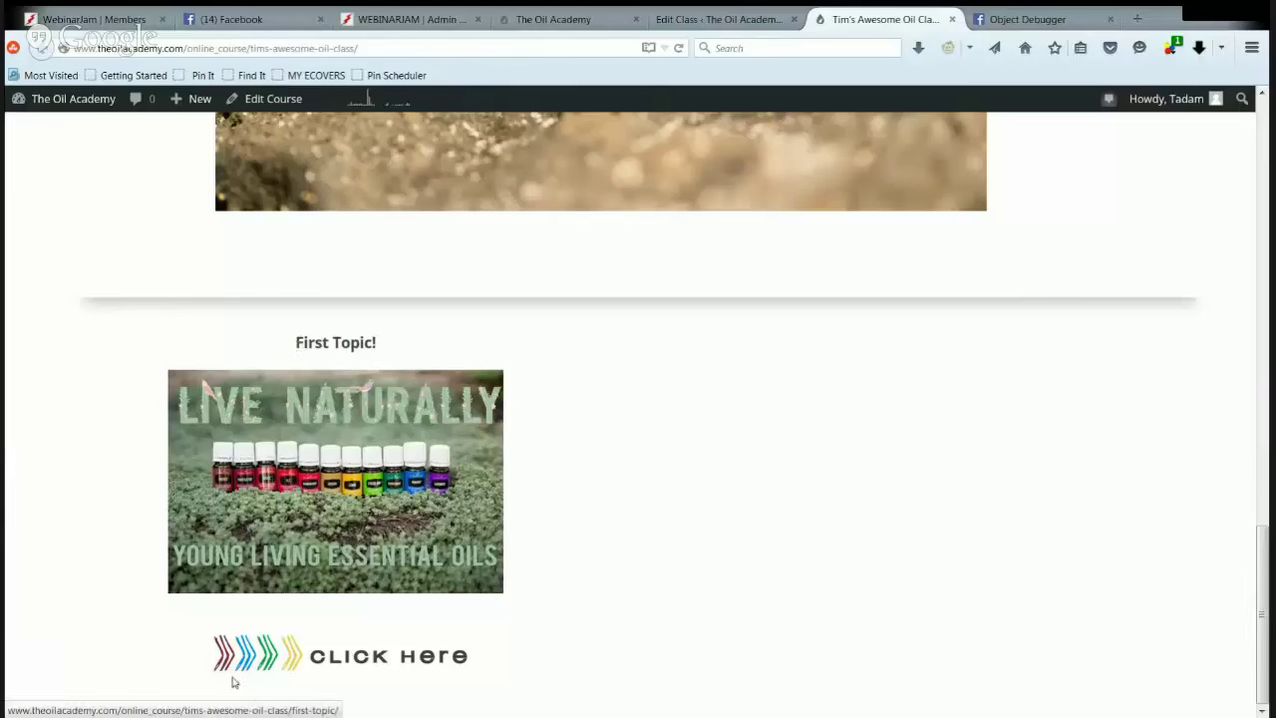
Step: Open the "First Topic!" class from the course page and review its featured image, text and peppermint image
{"action": "left_click", "coordinate": [306, 657]}
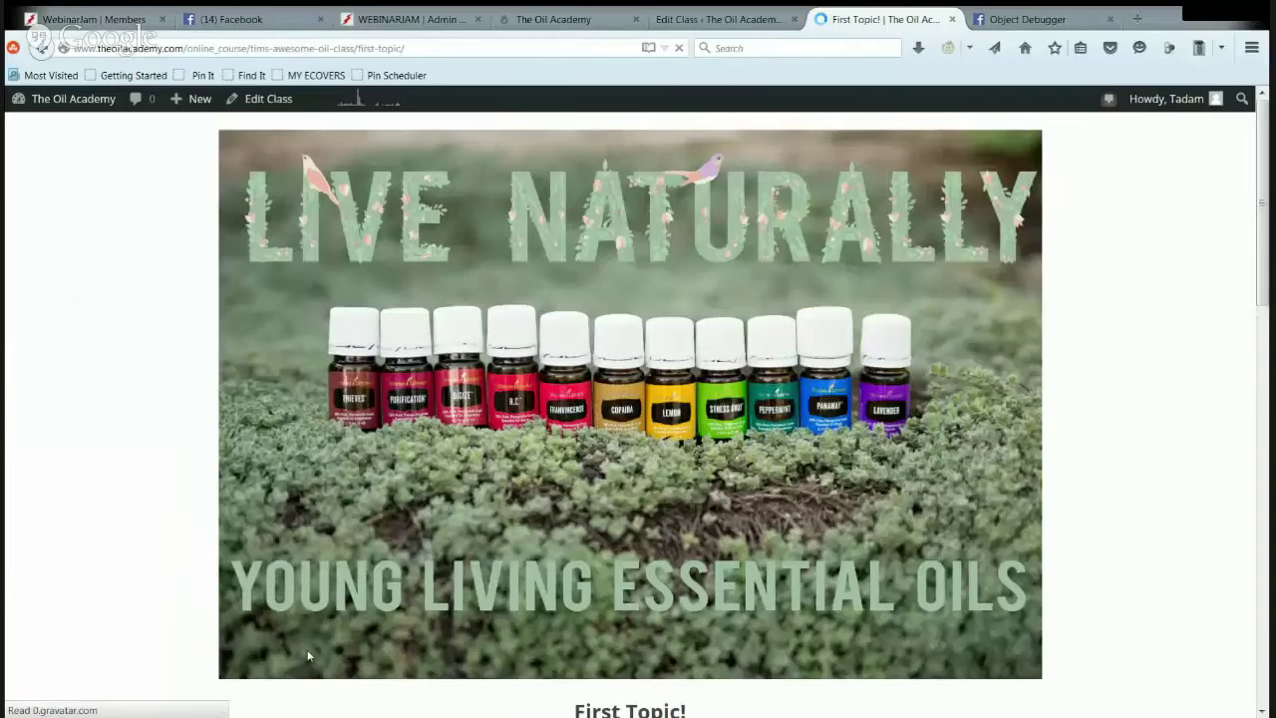
{"action": "scroll", "coordinate": [578, 356], "scroll_direction": "down", "scroll_amount": 4}
{"action": "scroll", "coordinate": [420, 432], "scroll_direction": "down", "scroll_amount": 1}
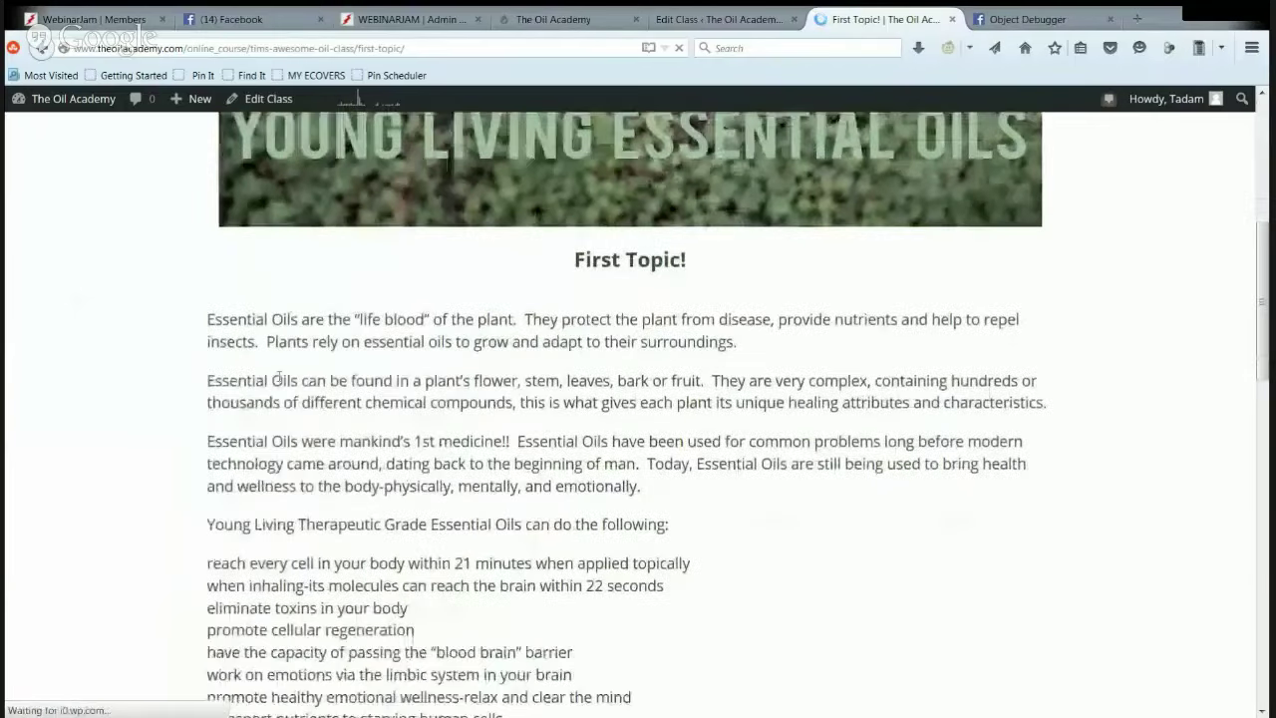
{"action": "scroll", "coordinate": [420, 431], "scroll_direction": "down", "scroll_amount": 8}
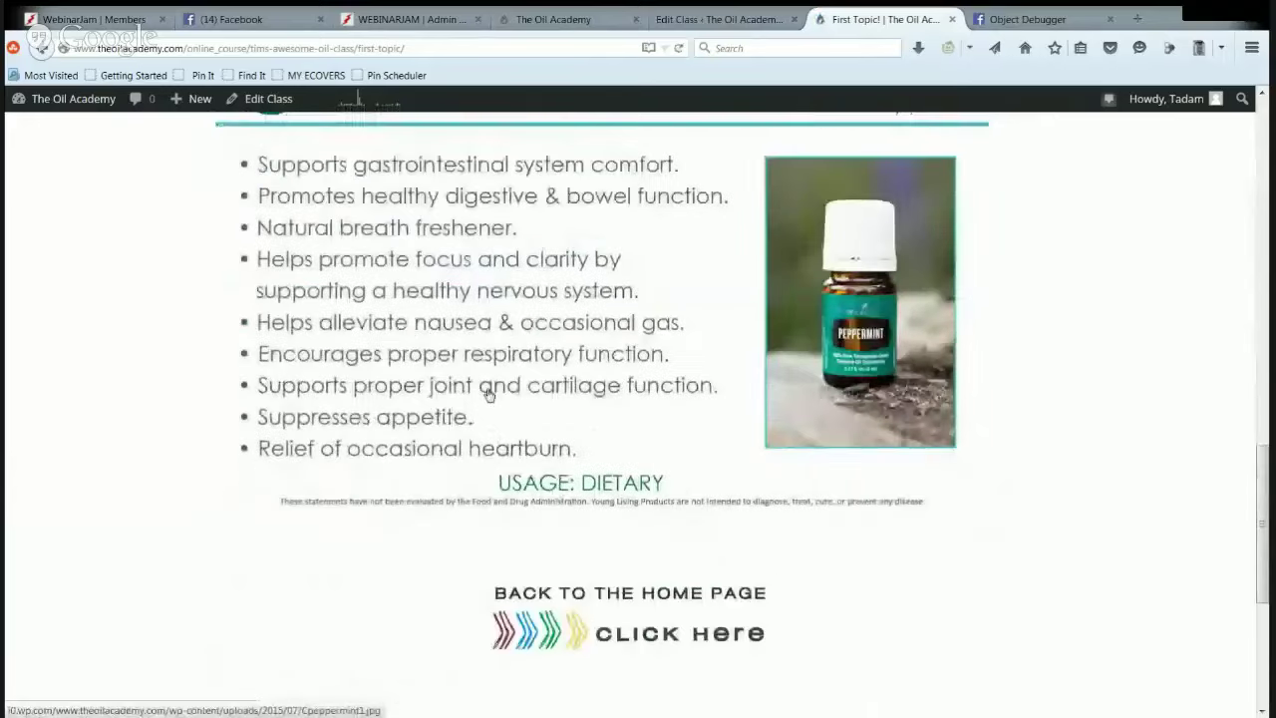
Step: Review the comments section of the "First Topic!" class page and follow the back-to-home-page link to the course page
{"action": "scroll", "coordinate": [489, 394], "scroll_direction": "down", "scroll_amount": 6}
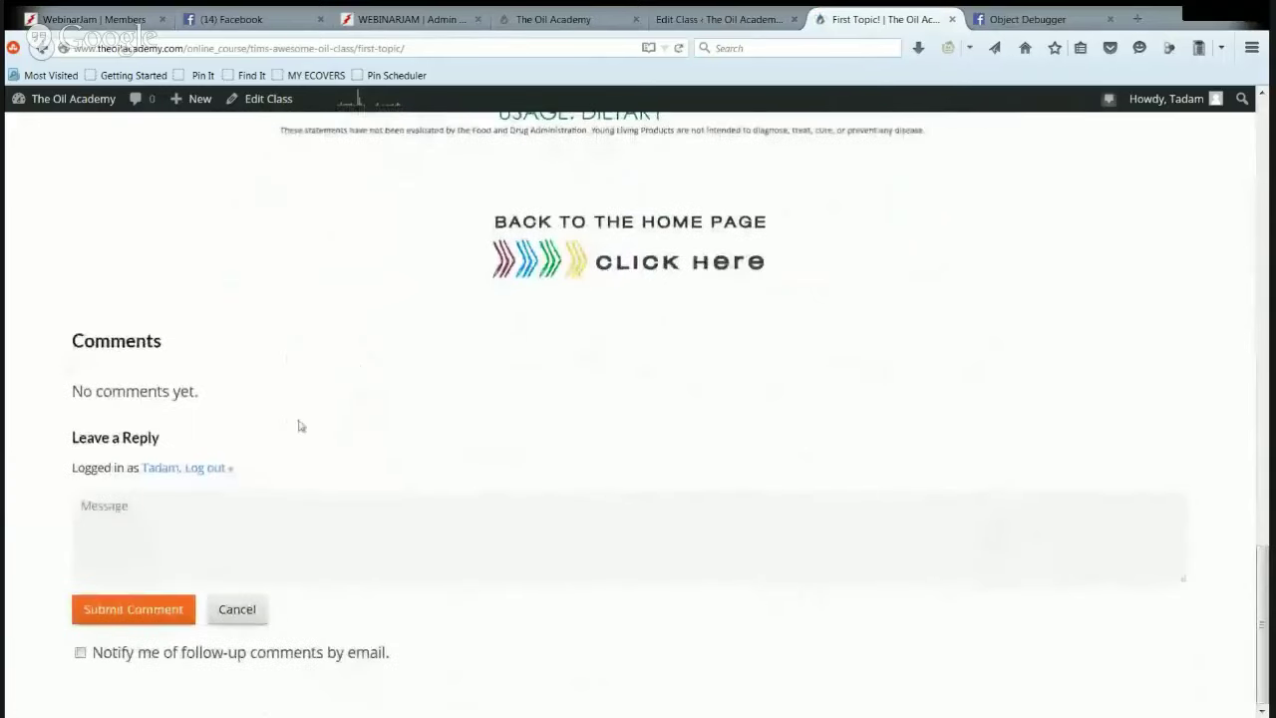
{"action": "scroll", "coordinate": [252, 511], "scroll_direction": "up", "scroll_amount": 2}
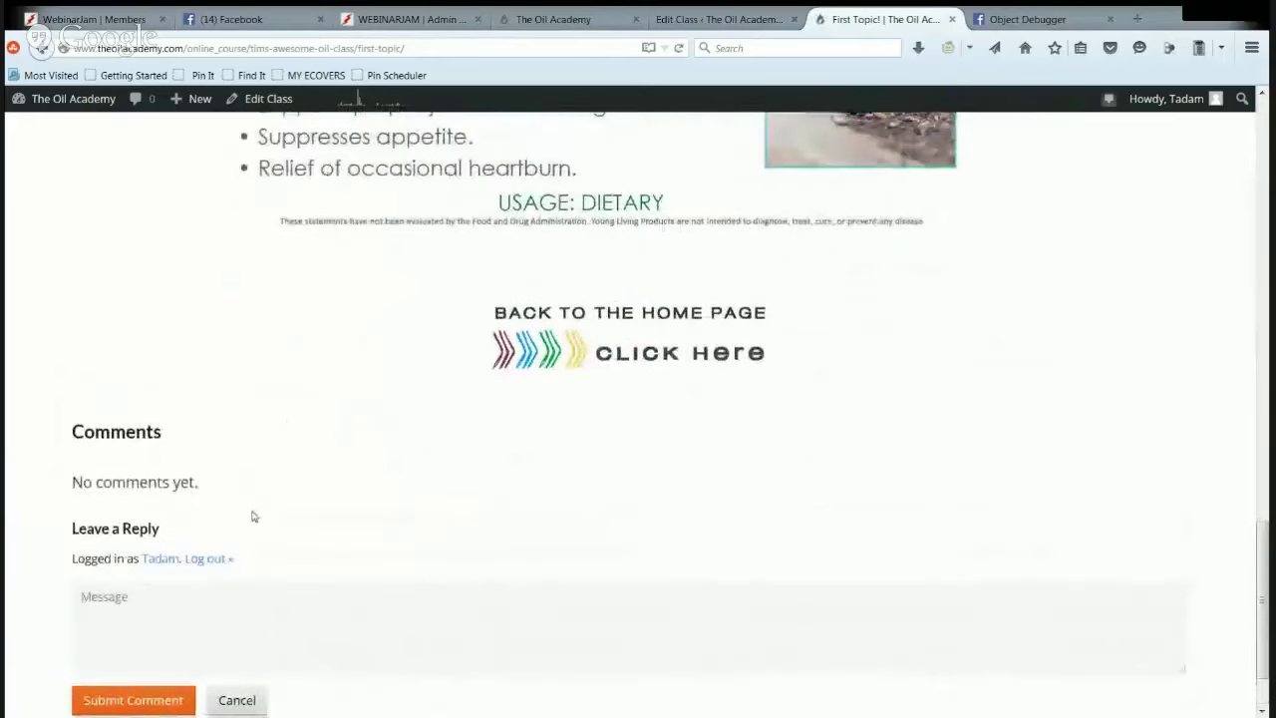
{"action": "scroll", "coordinate": [416, 485], "scroll_direction": "up", "scroll_amount": 2}
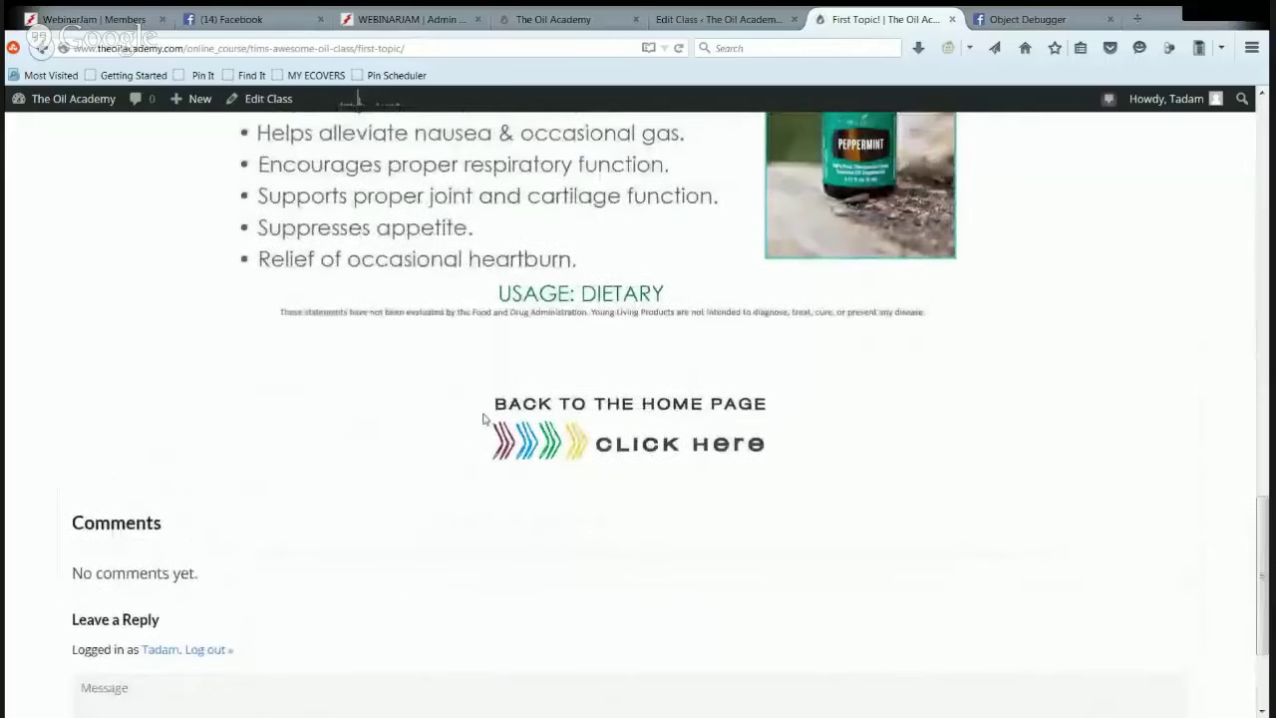
{"action": "left_click", "coordinate": [564, 450]}
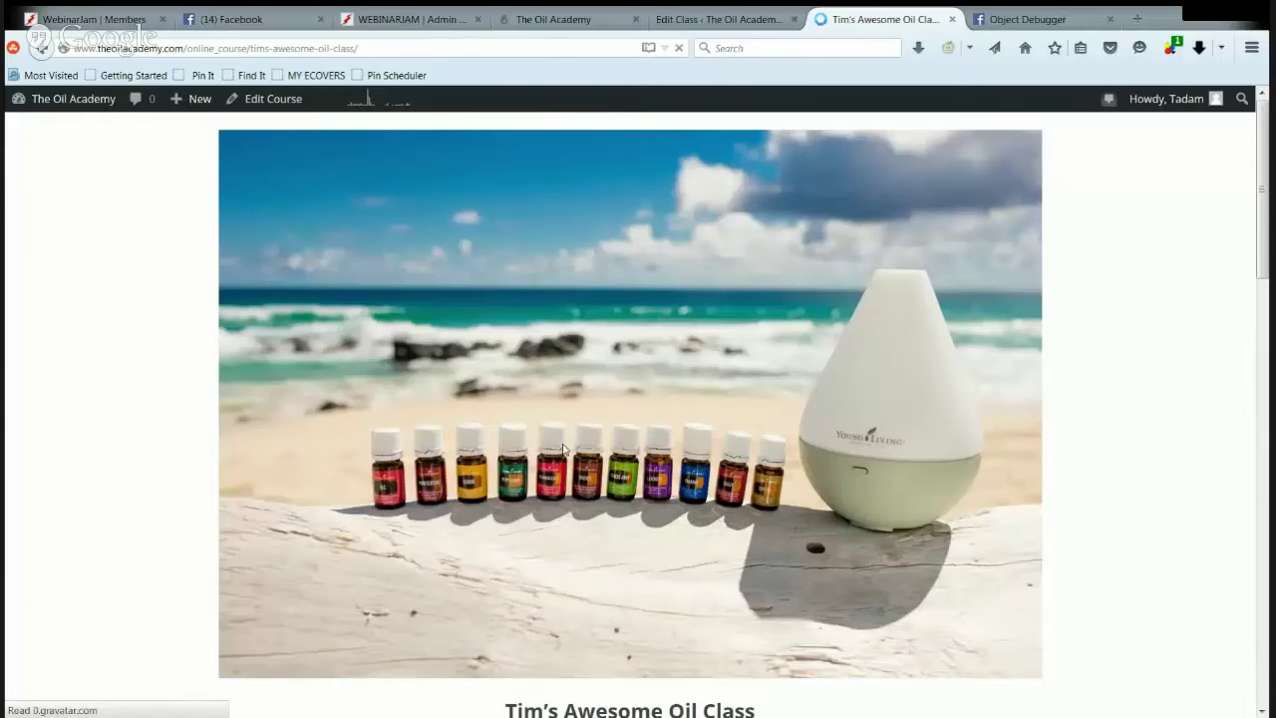
Step: Review the course page from its beach header image down to the "First Topic!" class listing
{"action": "scroll", "coordinate": [558, 374], "scroll_direction": "down", "scroll_amount": 15}
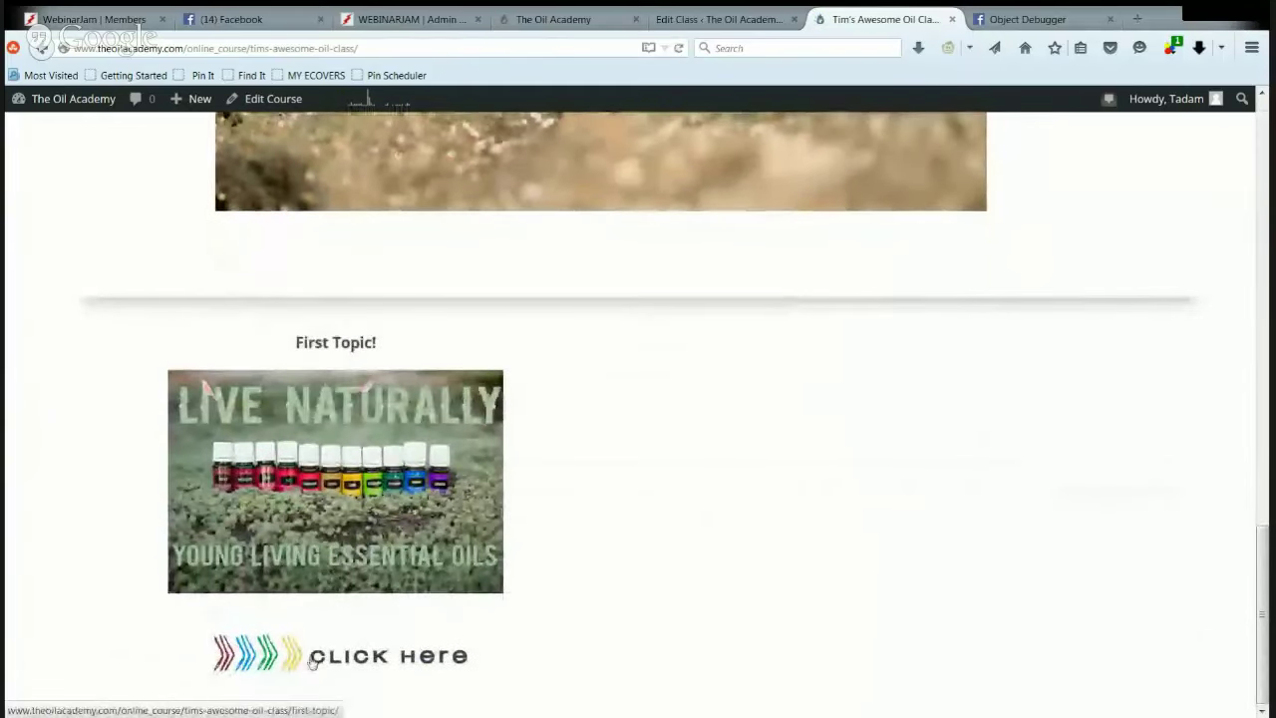
{"action": "scroll", "coordinate": [421, 647], "scroll_direction": "up", "scroll_amount": 3}
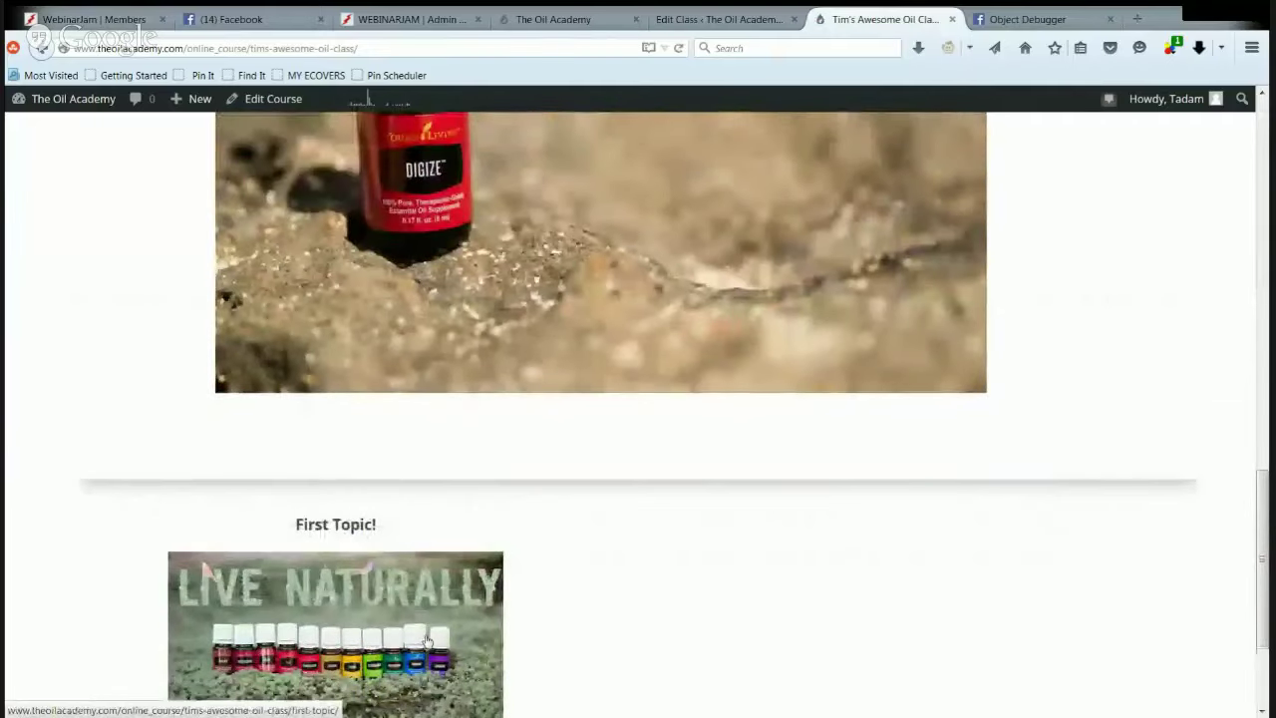
{"action": "scroll", "coordinate": [426, 641], "scroll_direction": "down", "scroll_amount": 3}
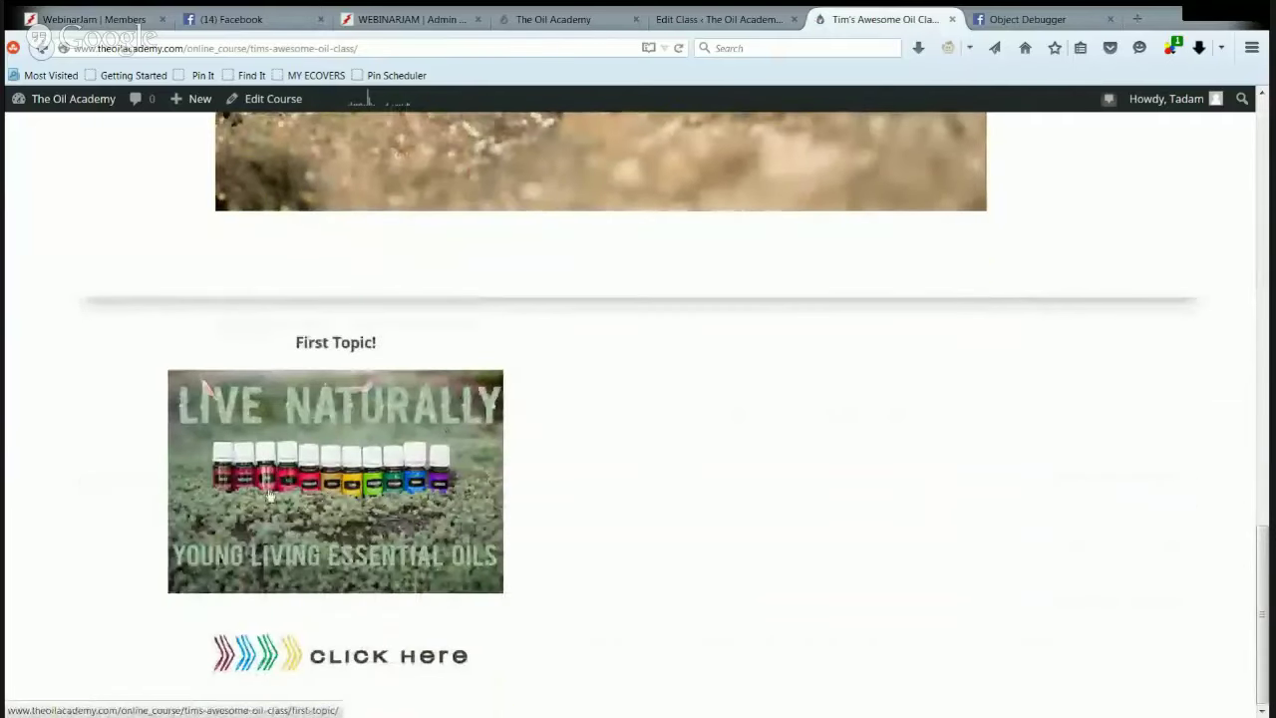
{"action": "scroll", "coordinate": [376, 413], "scroll_direction": "up", "scroll_amount": 15}
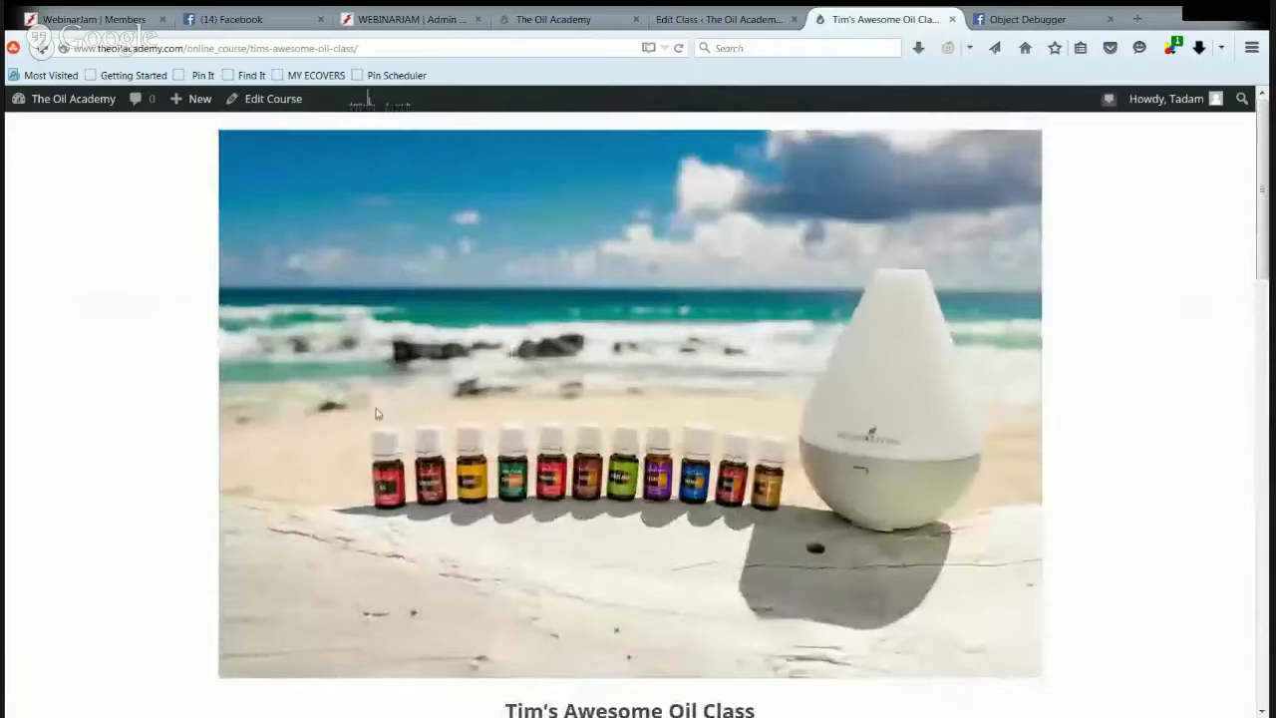
{"action": "scroll", "coordinate": [377, 413], "scroll_direction": "down", "scroll_amount": 15}
{"action": "left_click", "coordinate": [574, 22]}
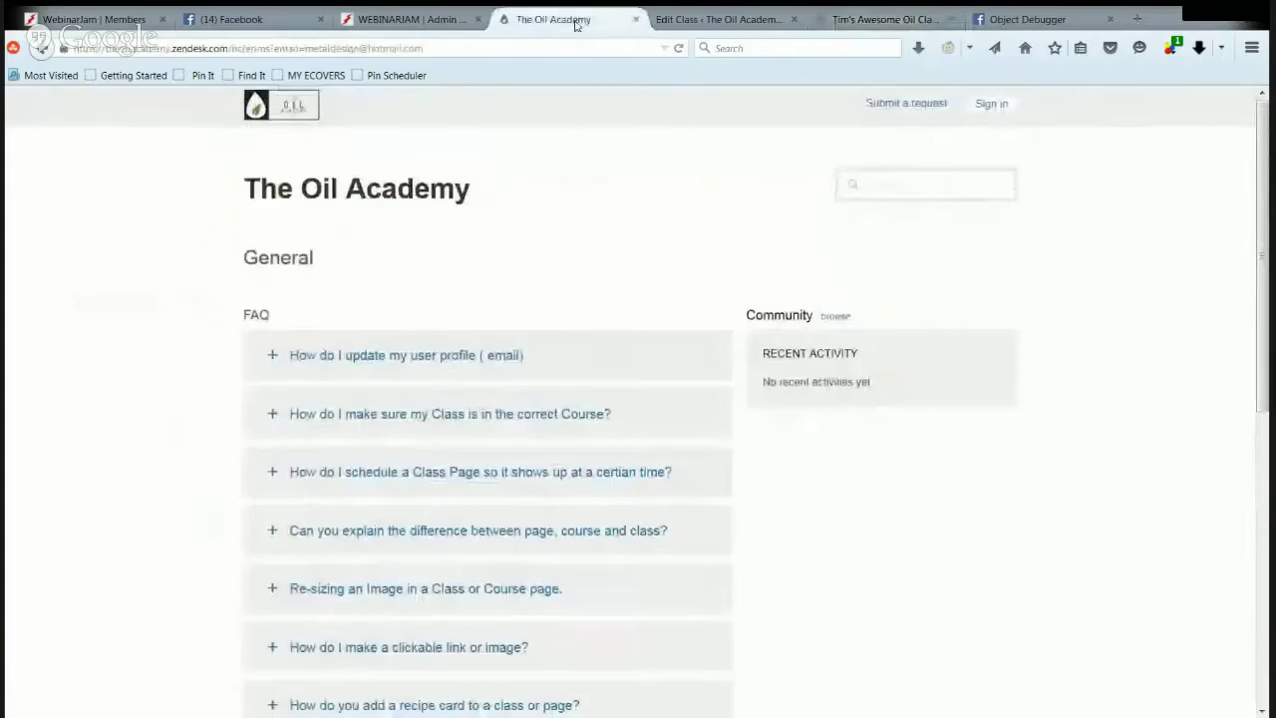
{"action": "left_click", "coordinate": [726, 22]}
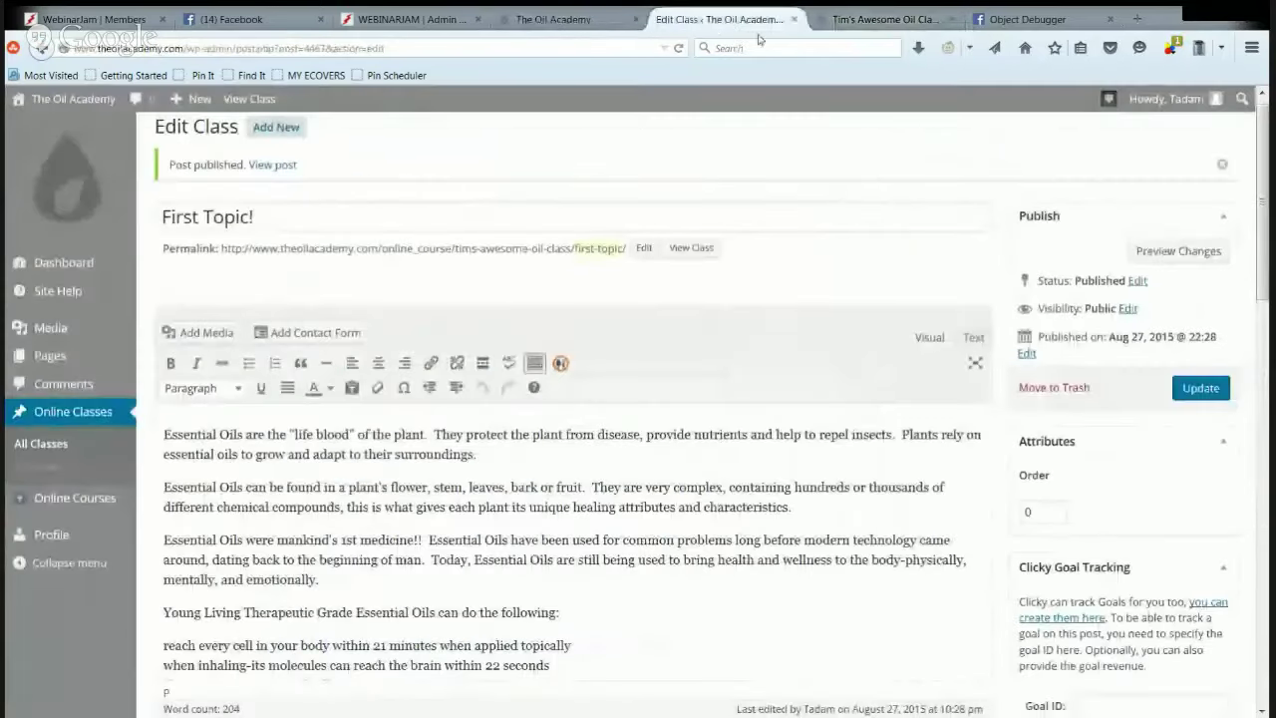
{"action": "left_click", "coordinate": [848, 21]}
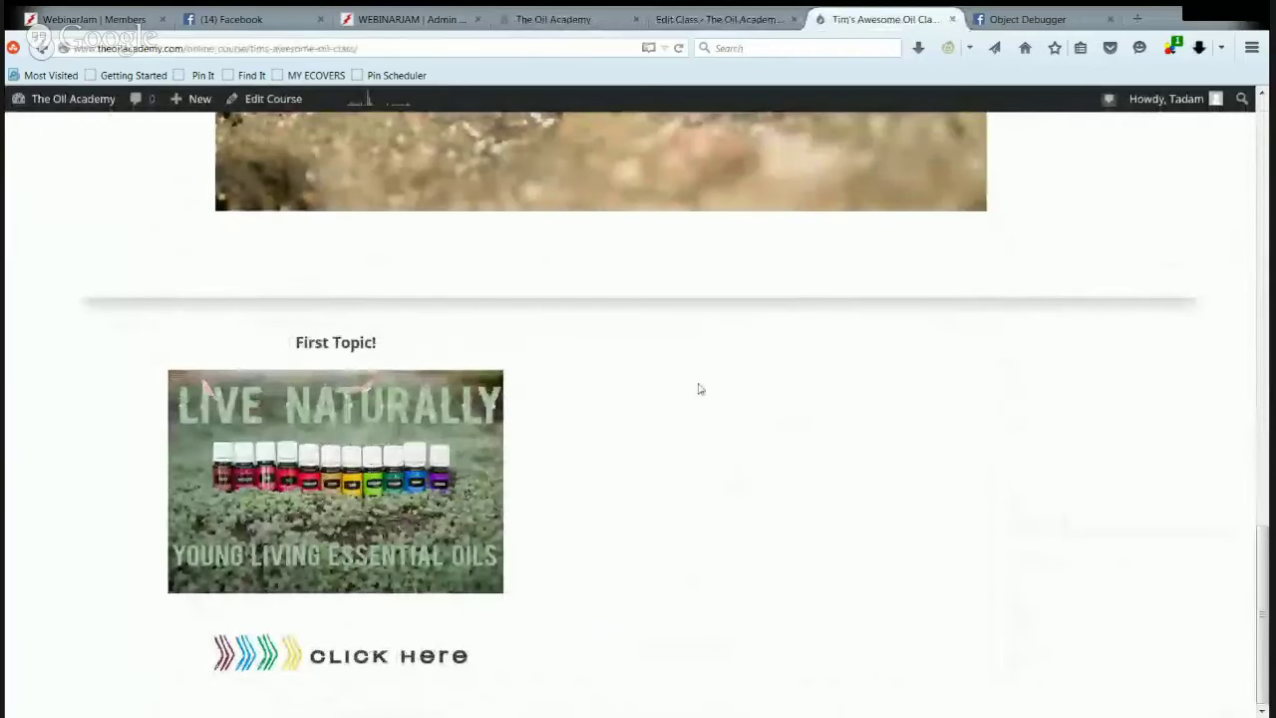
{"action": "left_click", "coordinate": [666, 20]}
{"action": "key", "text": "ctrl+Tab"}
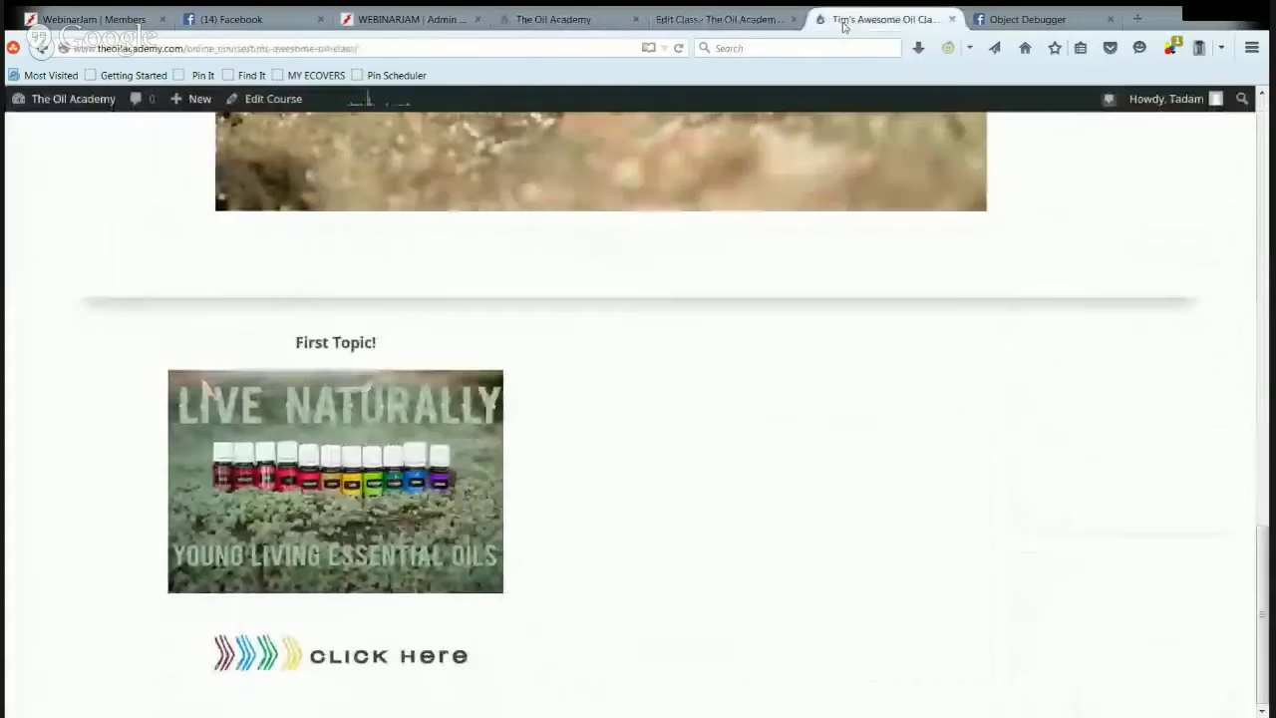
Step: Start a new online class from the class editor and title it "Topic Two"
{"action": "left_click", "coordinate": [722, 20]}
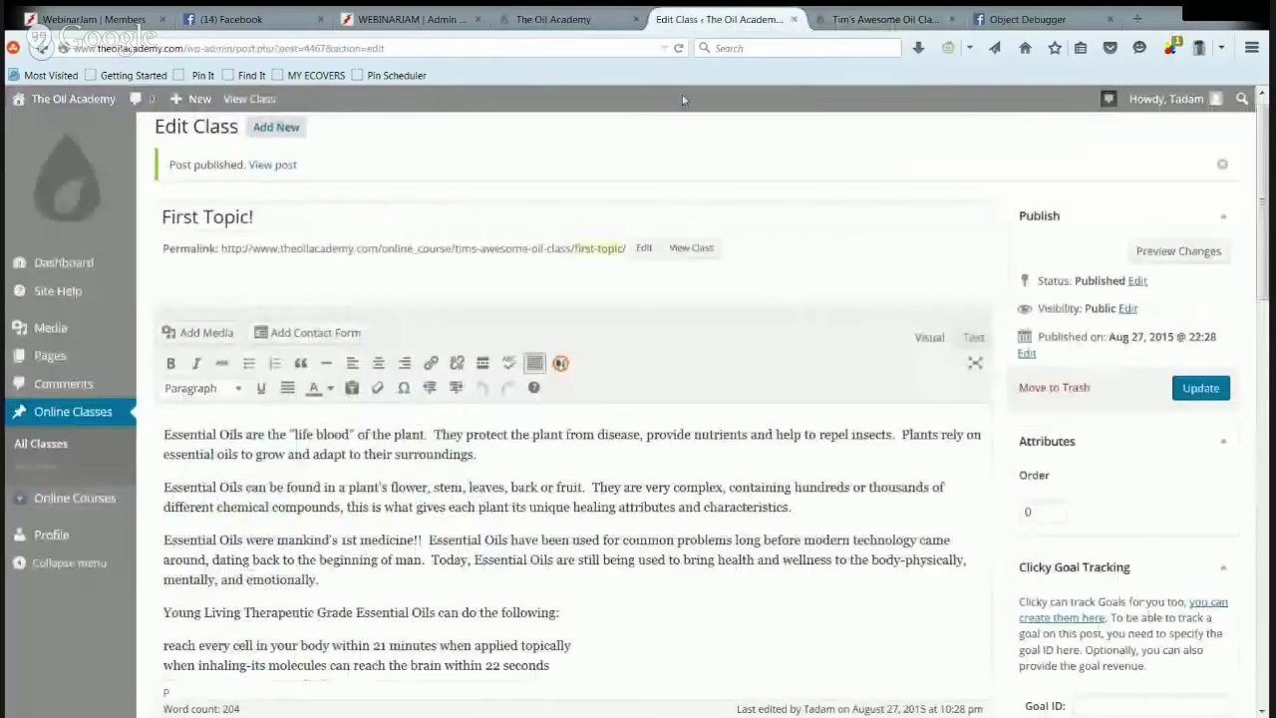
{"action": "left_click", "coordinate": [51, 466]}
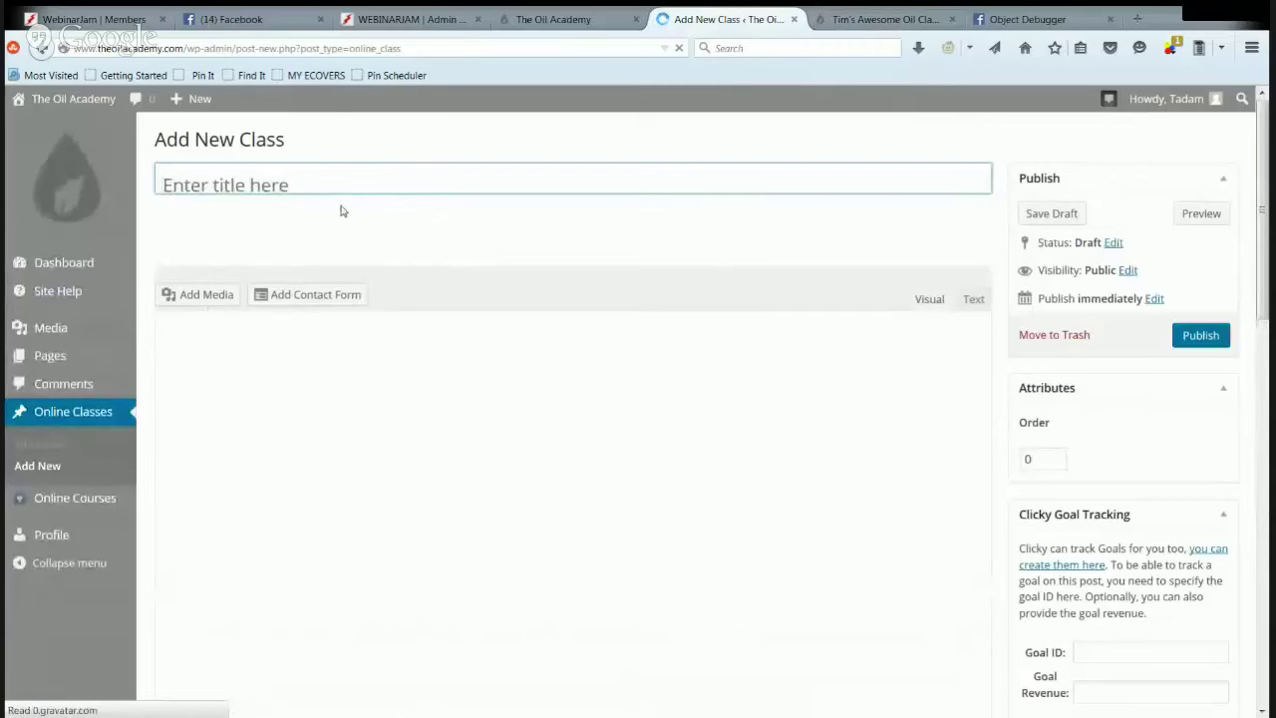
{"action": "type", "text": "Topic "}
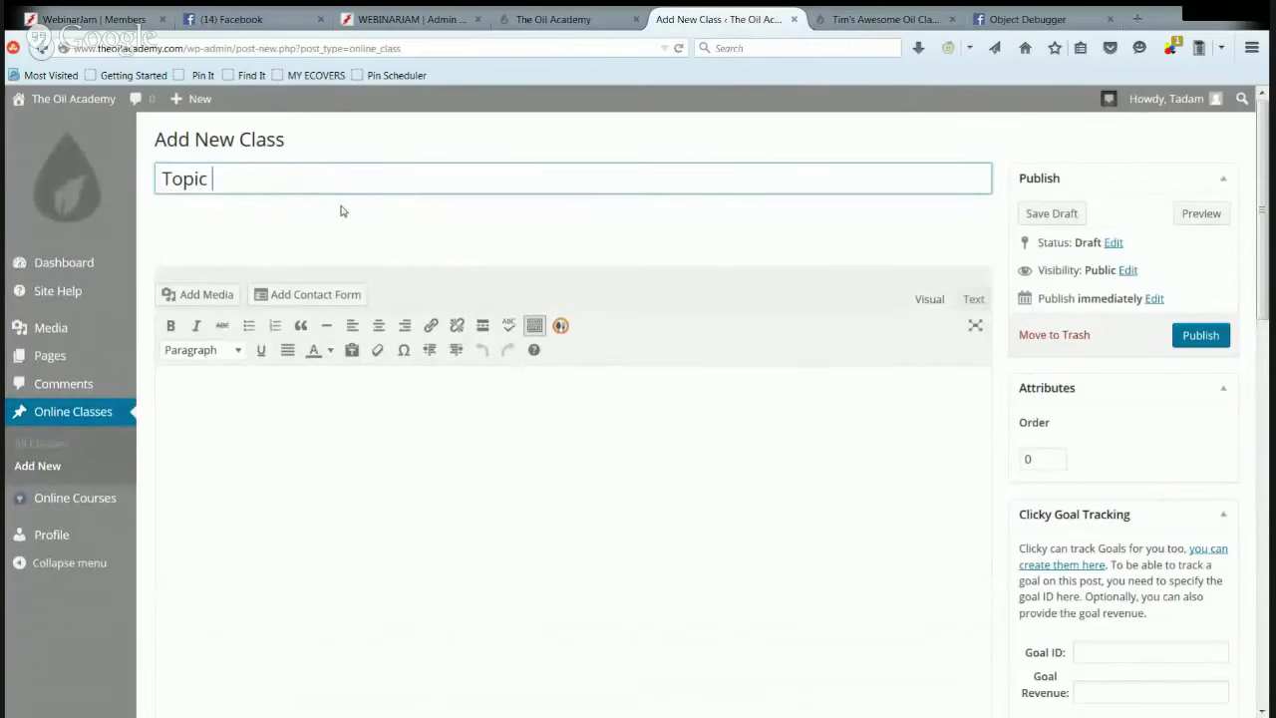
{"action": "type", "text": "R"}
{"action": "key", "text": "BackSpace"}
{"action": "type", "text": "Two"}
Step: Set 0125BRANDNEWKIT3.jpg as the class's featured image after inspecting its title and alt text fields
{"action": "scroll", "coordinate": [1040, 549], "scroll_direction": "down", "scroll_amount": 5}
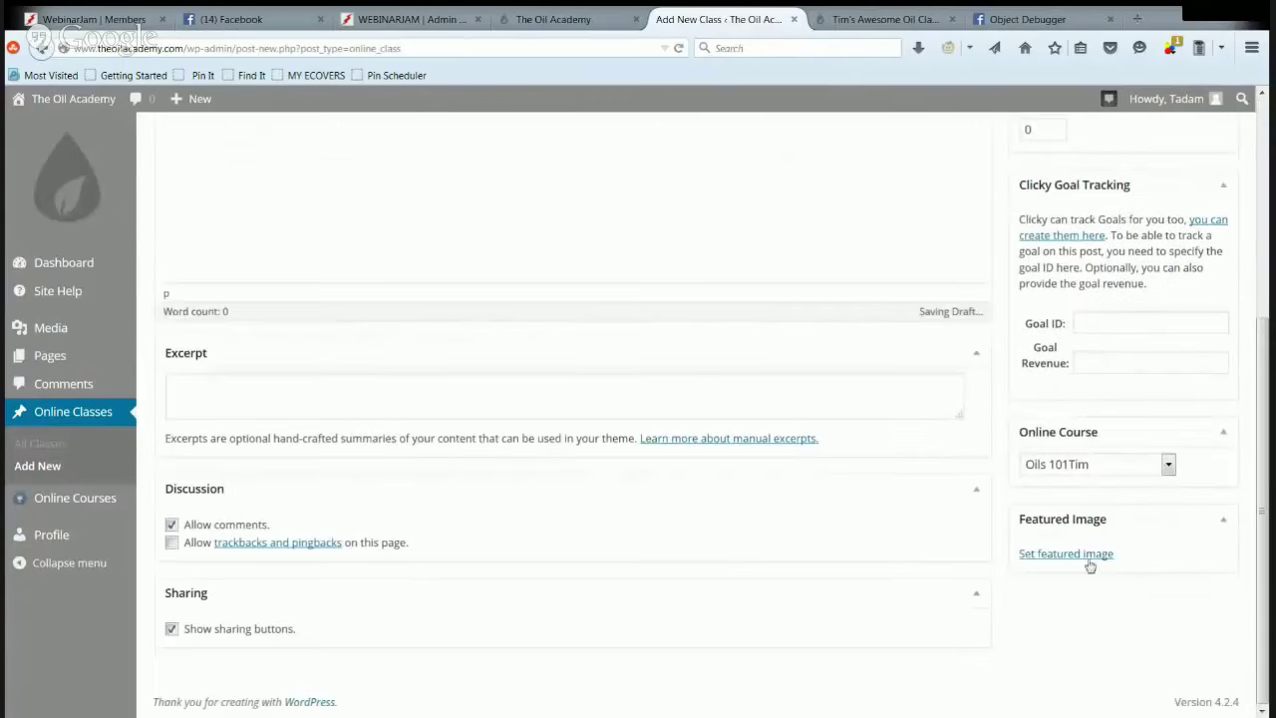
{"action": "left_click", "coordinate": [1087, 555]}
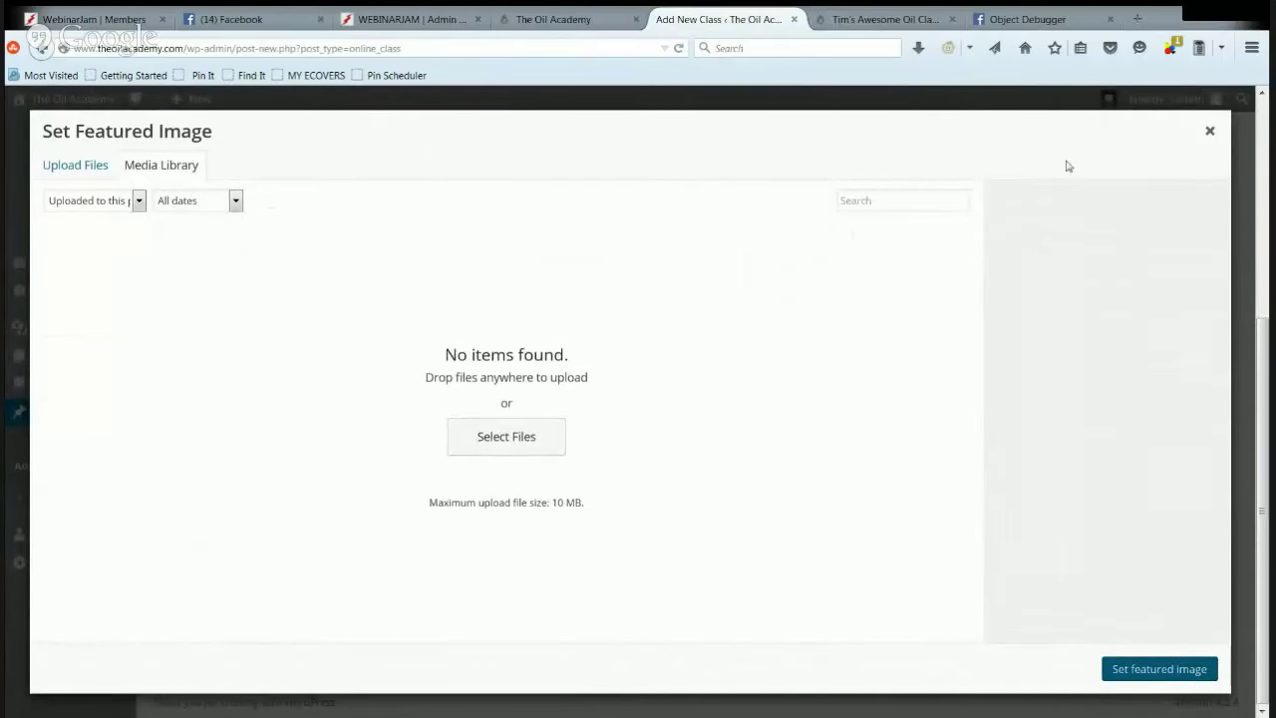
{"action": "left_click", "coordinate": [1209, 133]}
{"action": "left_click", "coordinate": [1102, 554]}
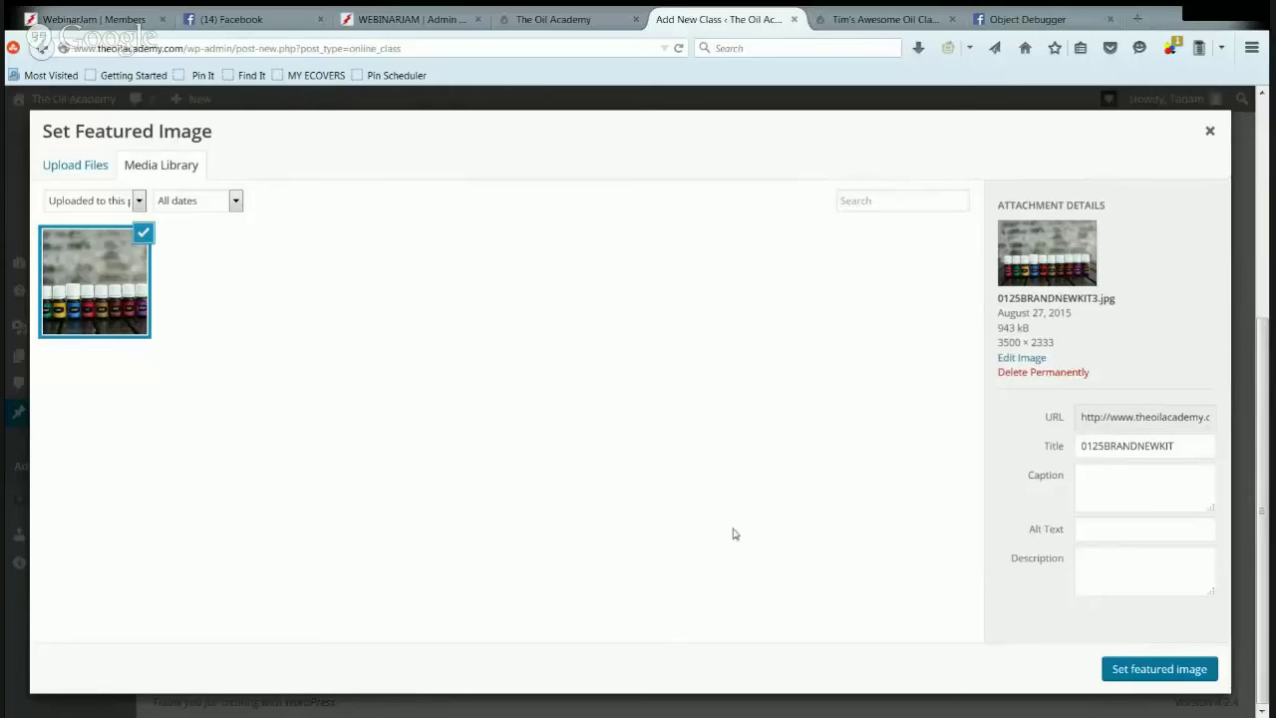
{"action": "left_click", "coordinate": [1158, 449]}
{"action": "double_click", "coordinate": [1159, 448]}
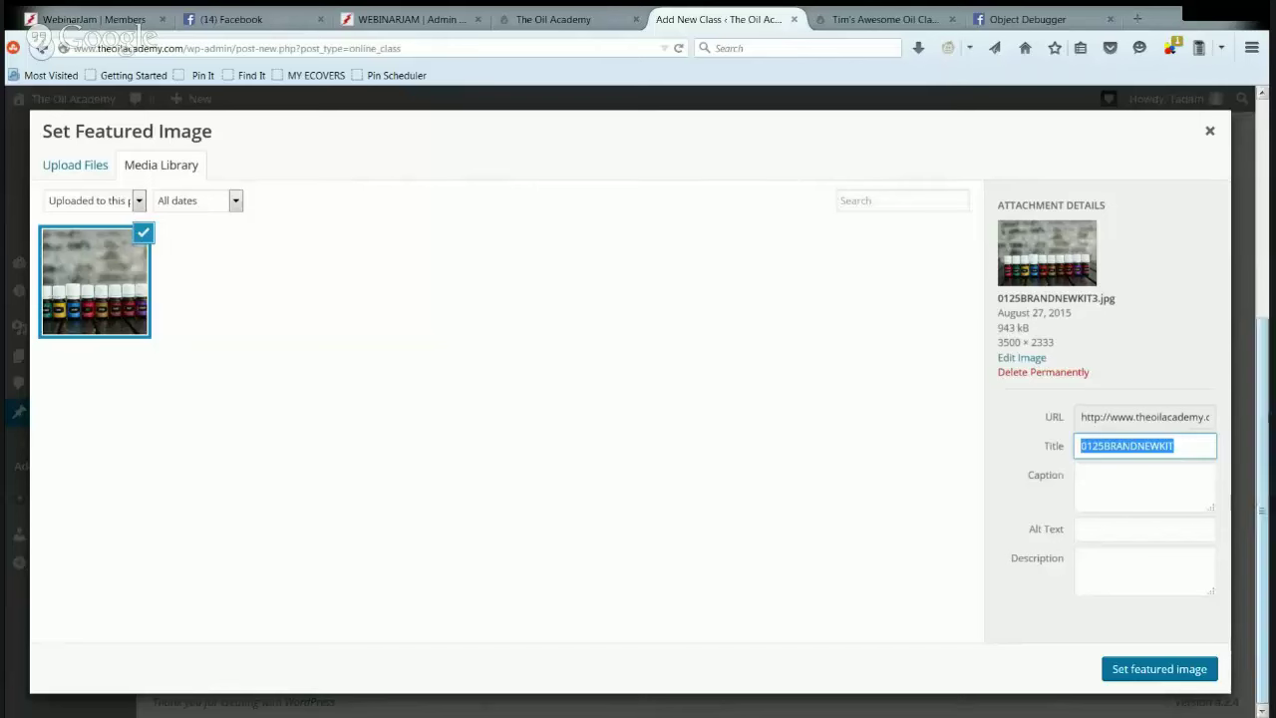
{"action": "left_click", "coordinate": [1111, 527]}
{"action": "double_click", "coordinate": [1133, 449]}
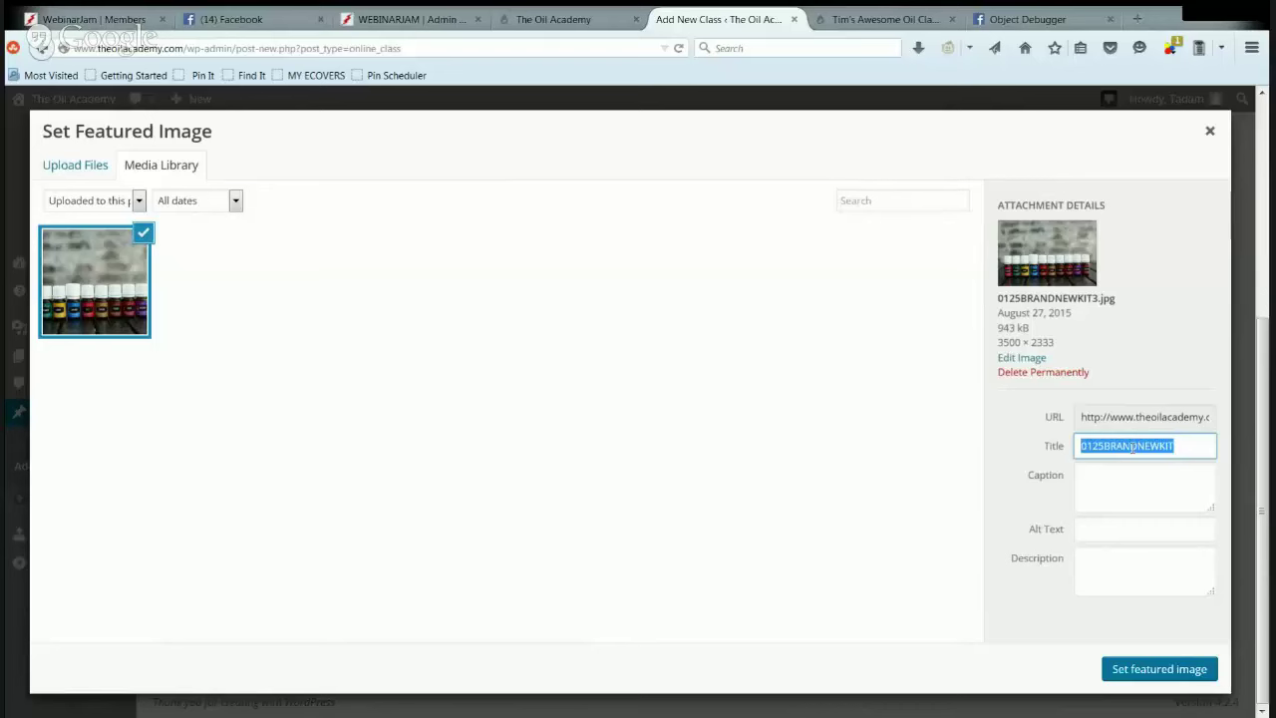
{"action": "left_click", "coordinate": [1102, 529]}
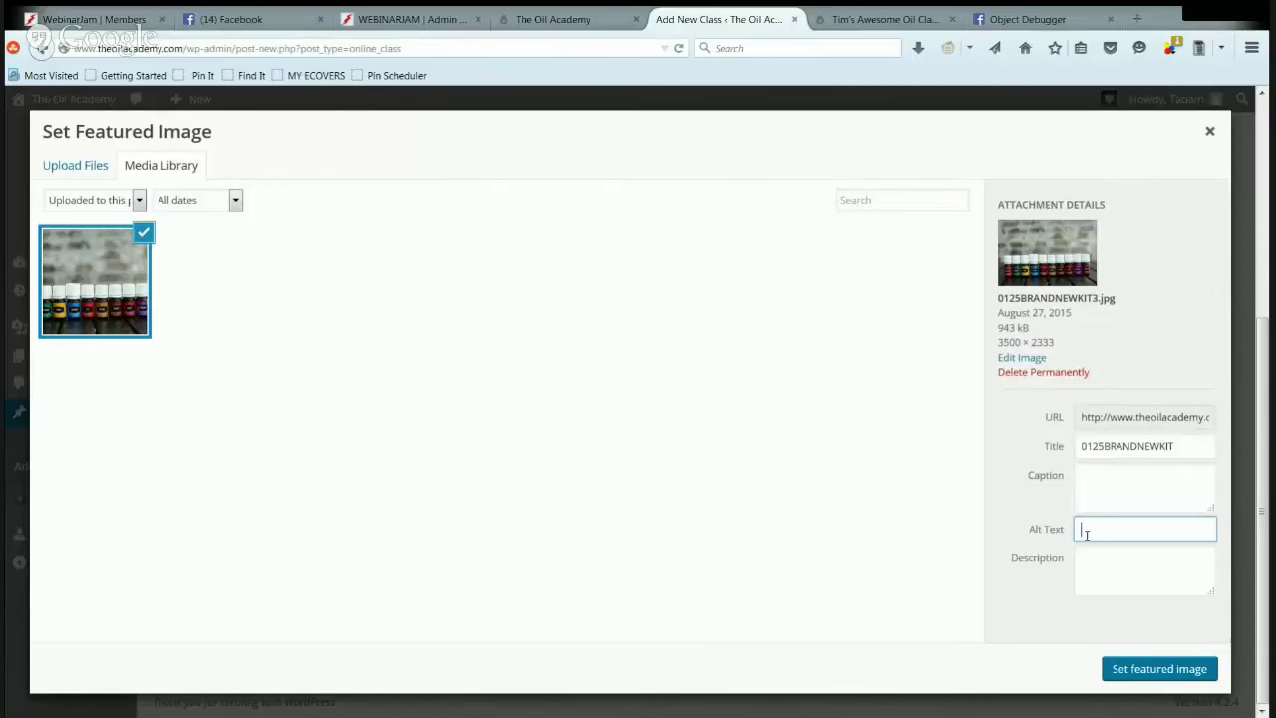
{"action": "left_click", "coordinate": [1152, 669]}
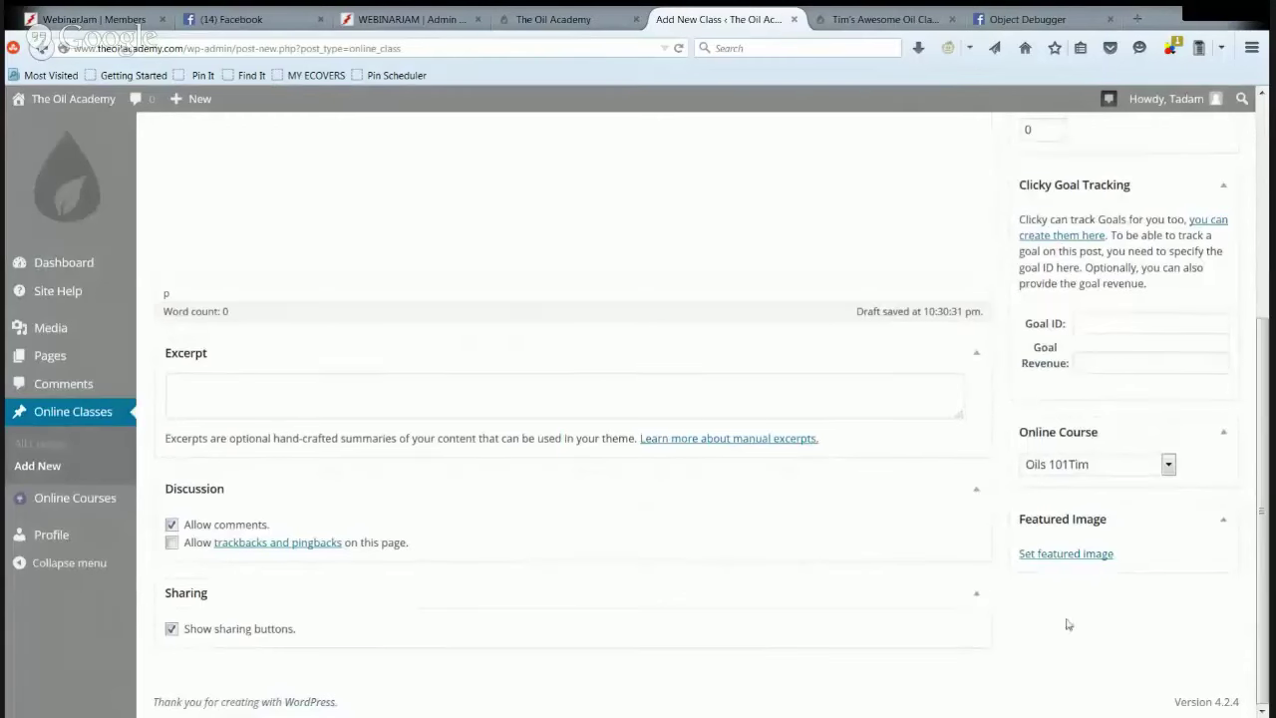
Step: Publish the "Topic Two" class and reload the published course page to check its class listing
{"action": "scroll", "coordinate": [564, 567], "scroll_direction": "up", "scroll_amount": 3}
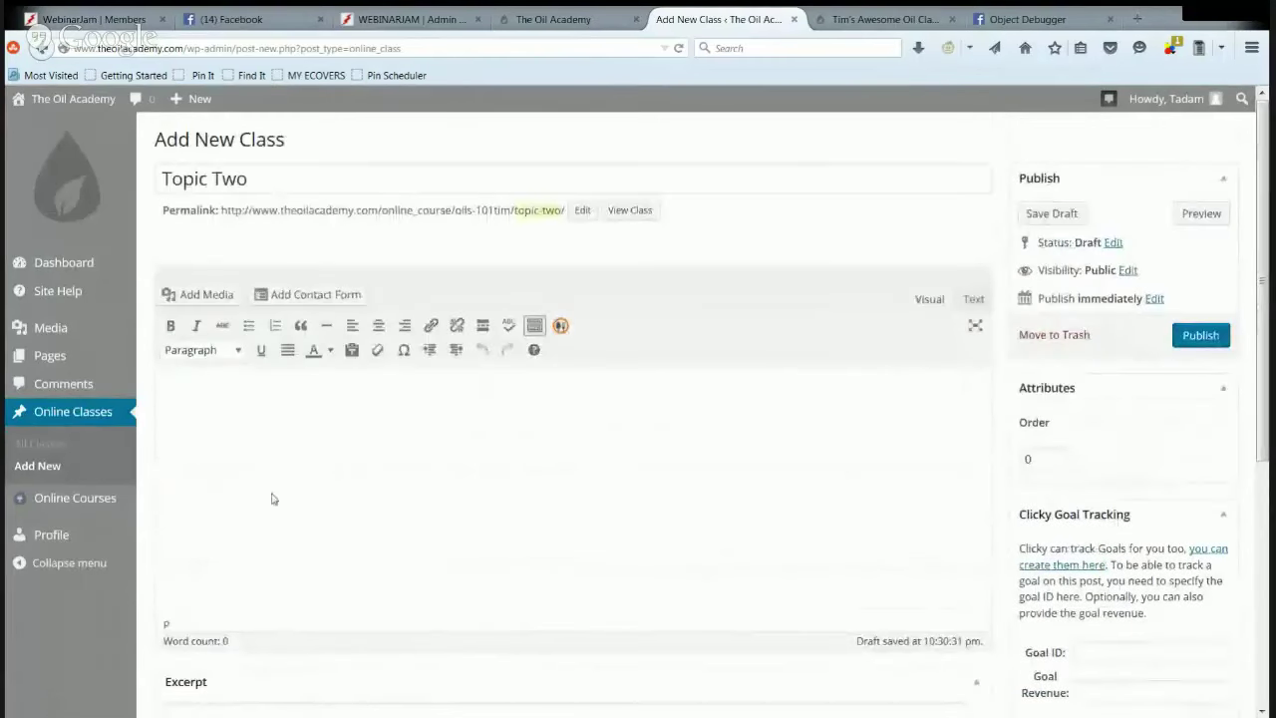
{"action": "left_click", "coordinate": [1203, 342]}
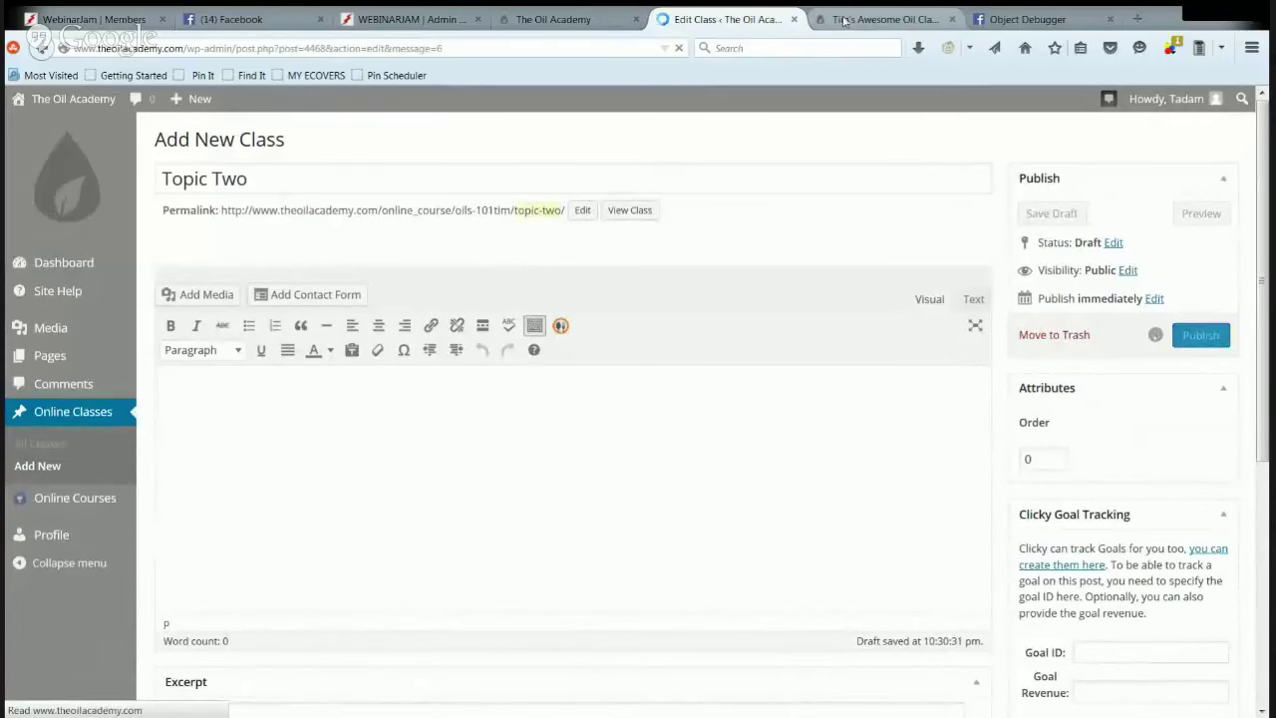
{"action": "left_click", "coordinate": [910, 21]}
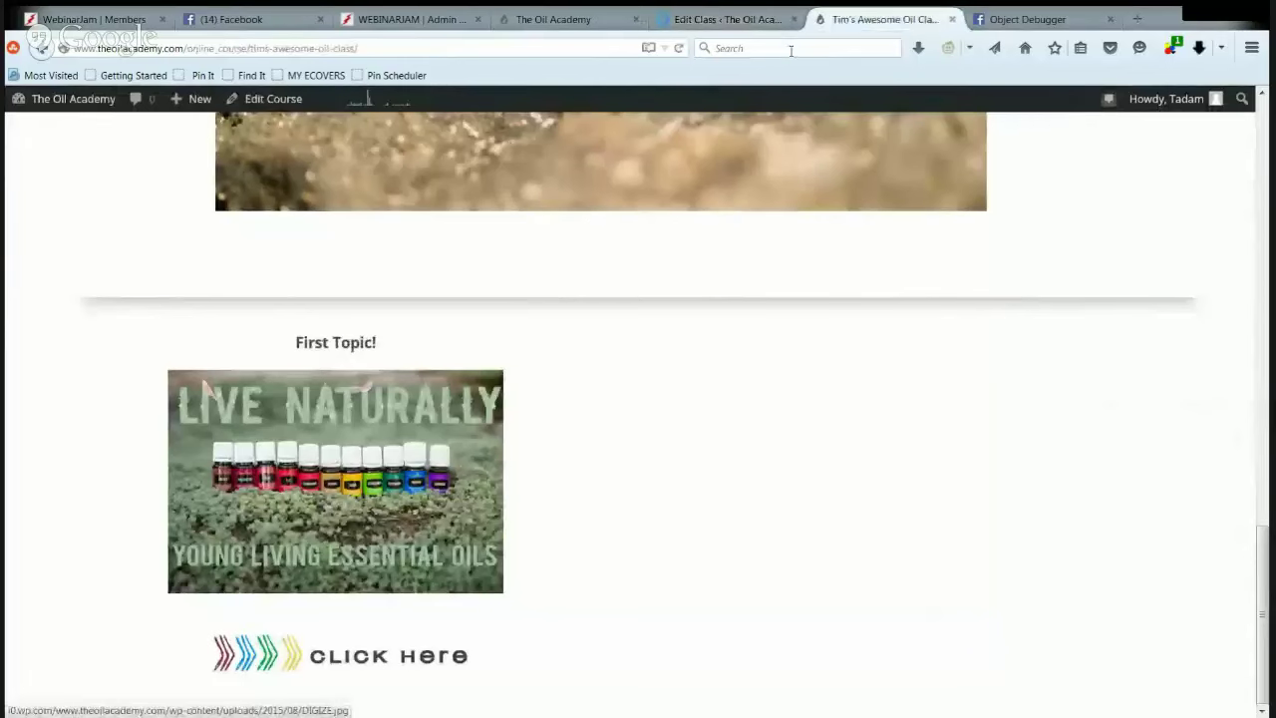
{"action": "left_click", "coordinate": [680, 48]}
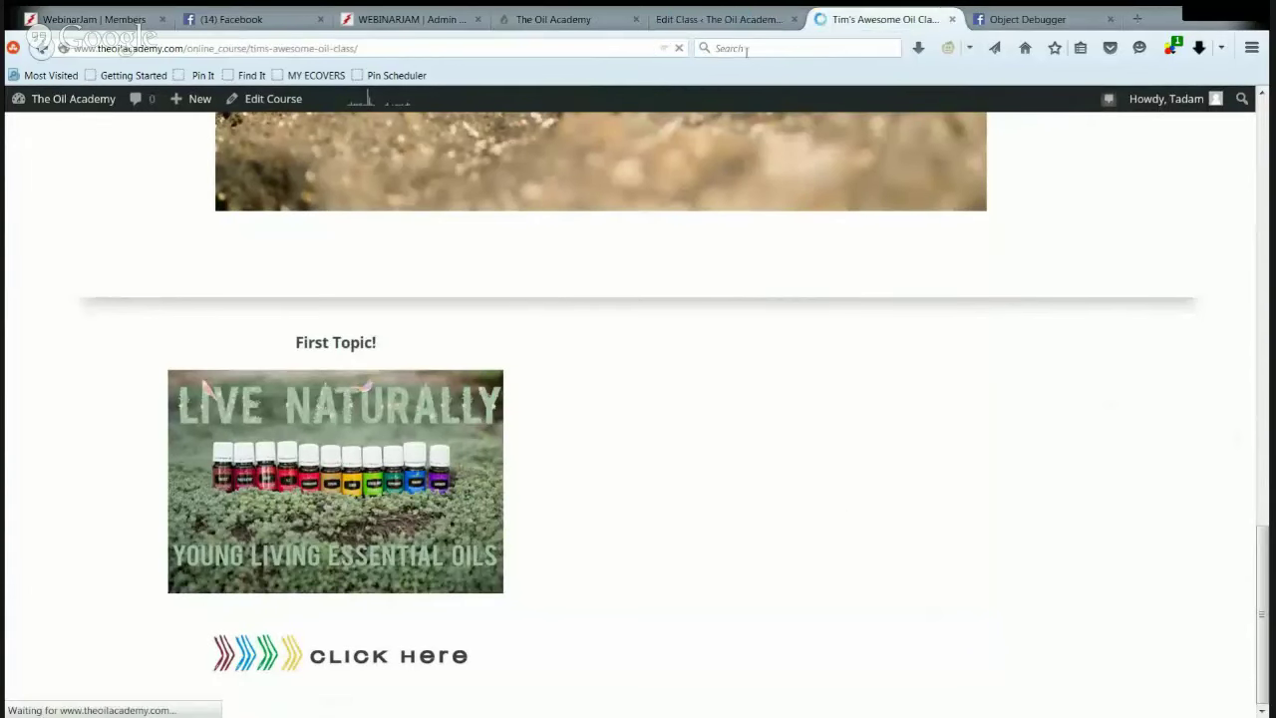
Step: Assign "Topic Two" to the Awesome Oil Class course, update the class, and reload the course page to check the listing
{"action": "left_click", "coordinate": [742, 20]}
{"action": "scroll", "coordinate": [1124, 532], "scroll_direction": "down", "scroll_amount": 6}
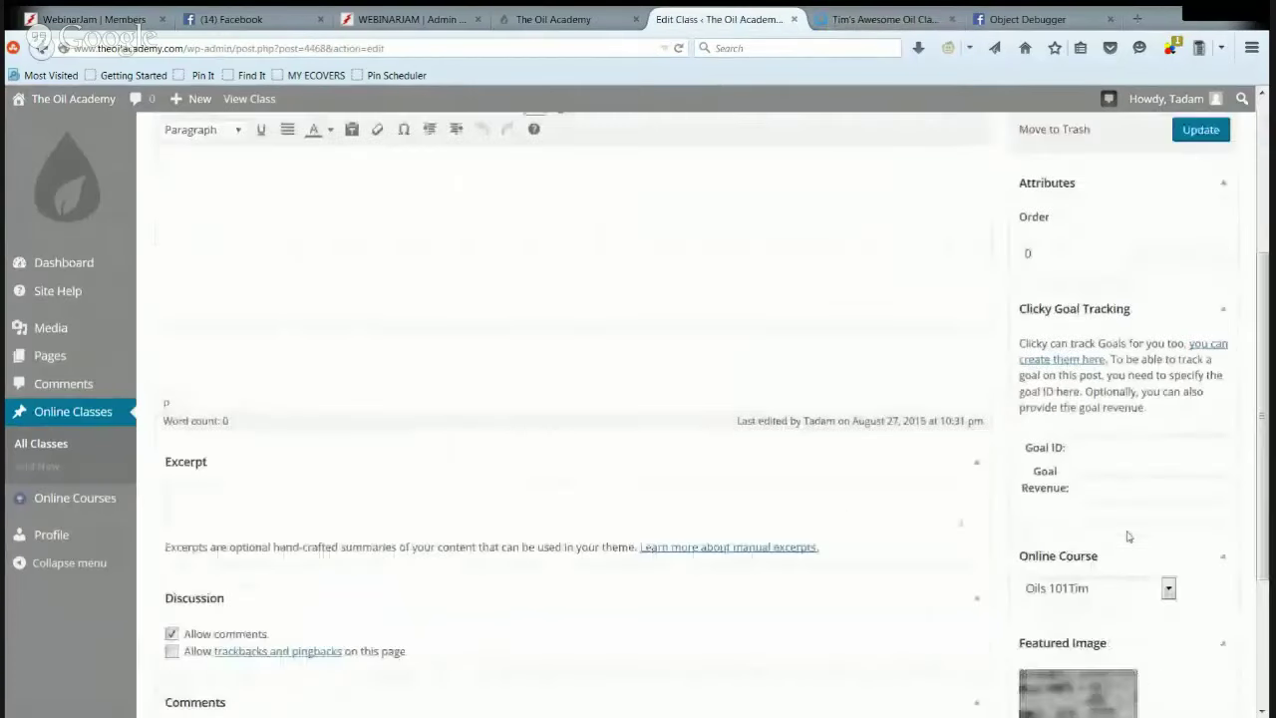
{"action": "left_click", "coordinate": [1168, 496]}
{"action": "left_click", "coordinate": [1101, 531]}
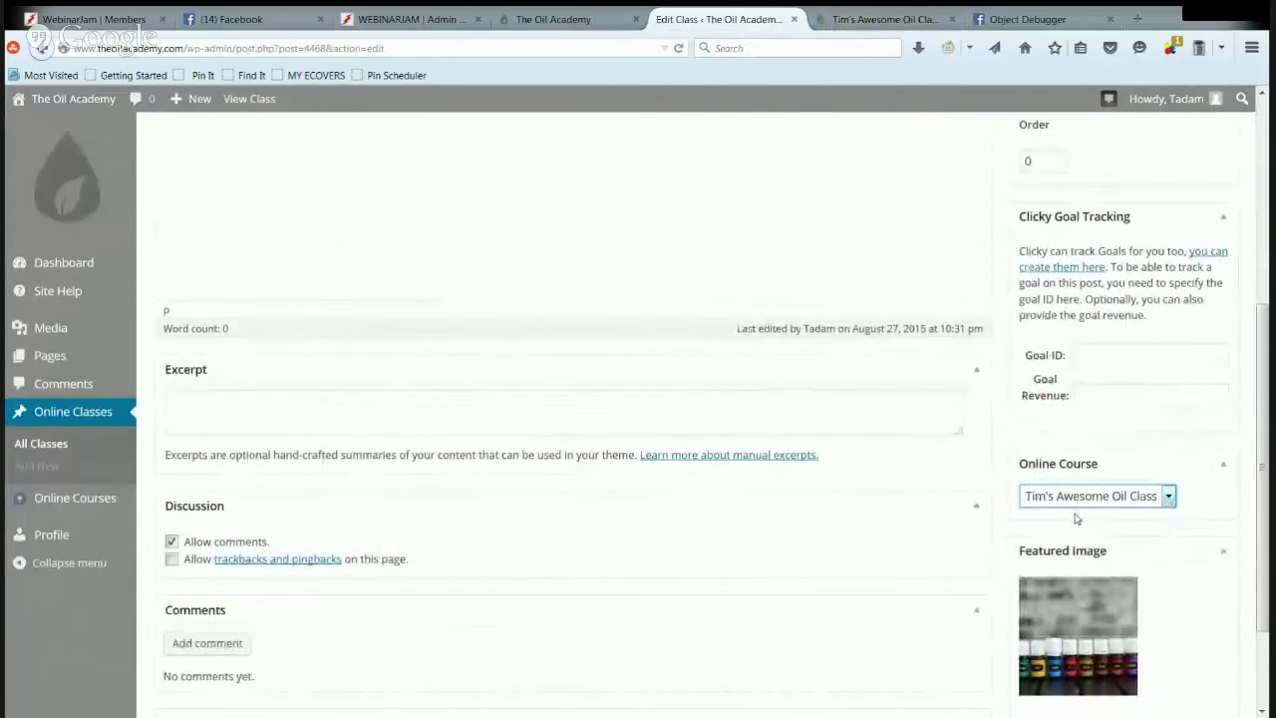
{"action": "scroll", "coordinate": [1097, 468], "scroll_direction": "up", "scroll_amount": 6}
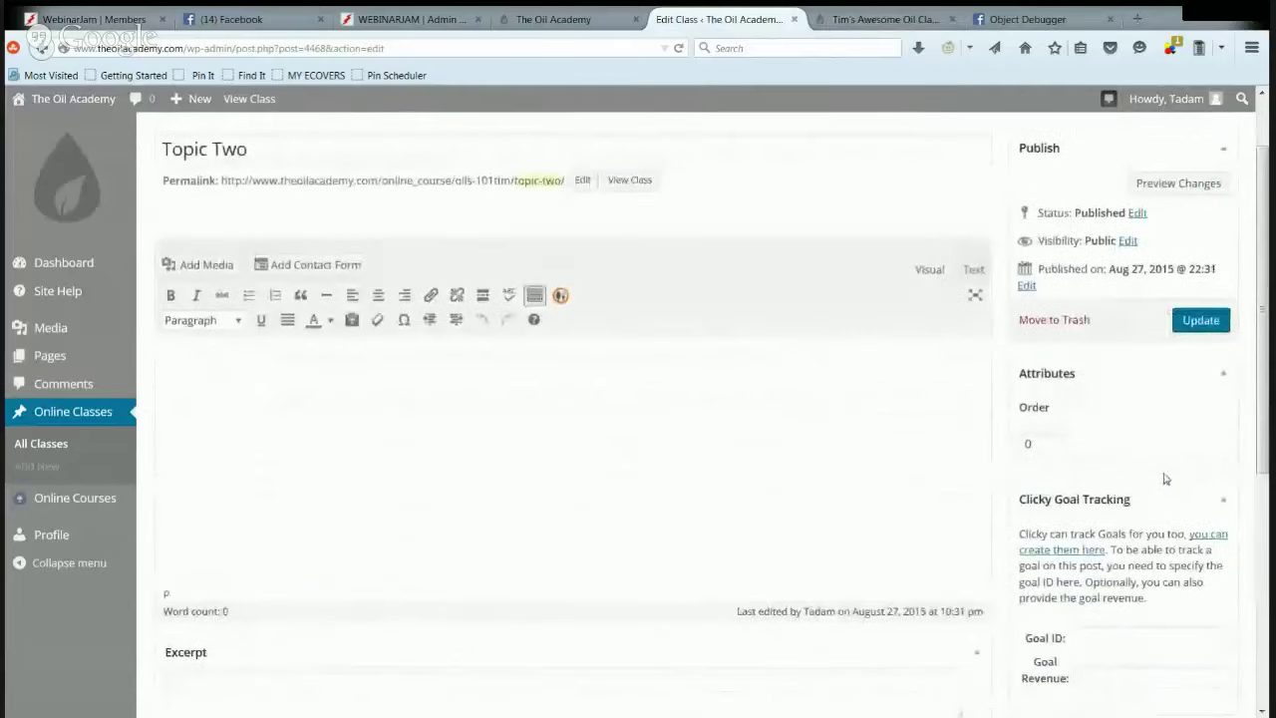
{"action": "left_click", "coordinate": [1201, 404]}
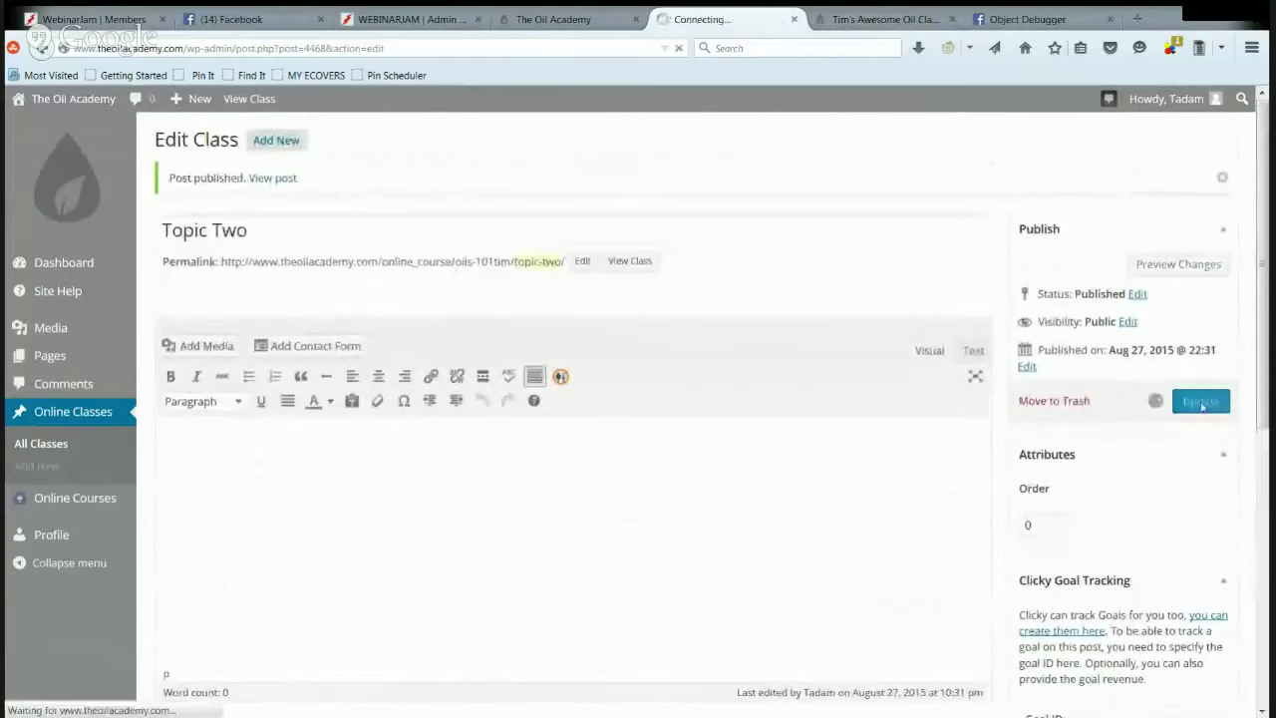
{"action": "left_click", "coordinate": [854, 18]}
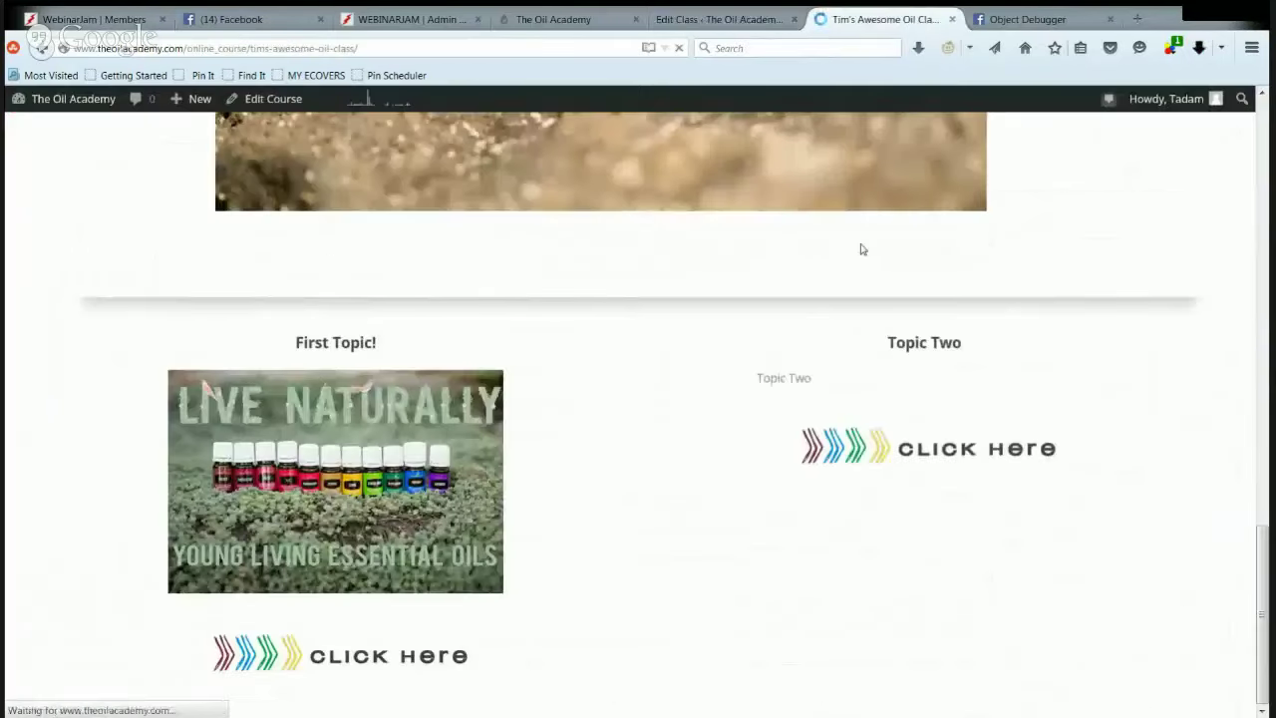
{"action": "key", "text": "F5"}
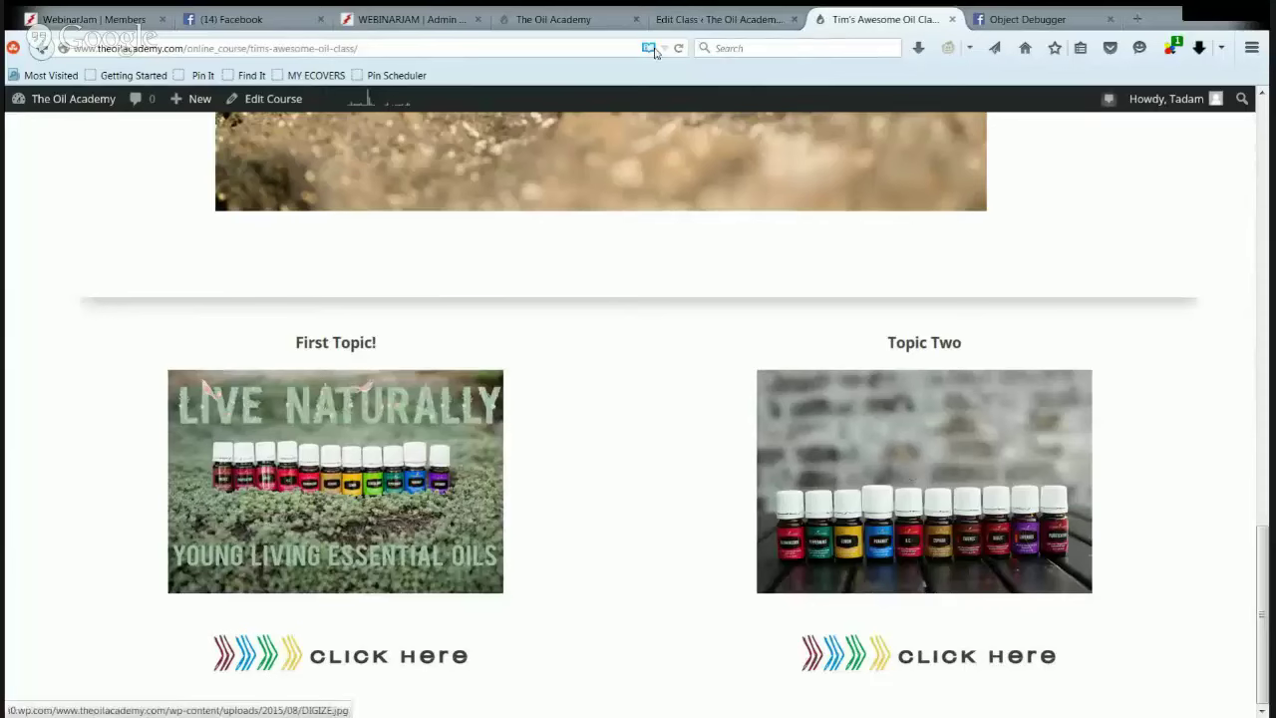
Step: Set the "Topic Two" class's order to 2, update it, and return to the published course page
{"action": "left_click", "coordinate": [601, 22]}
{"action": "left_click", "coordinate": [718, 19]}
{"action": "left_click_drag", "start_coordinate": [1049, 526], "coordinate": [1012, 535]}
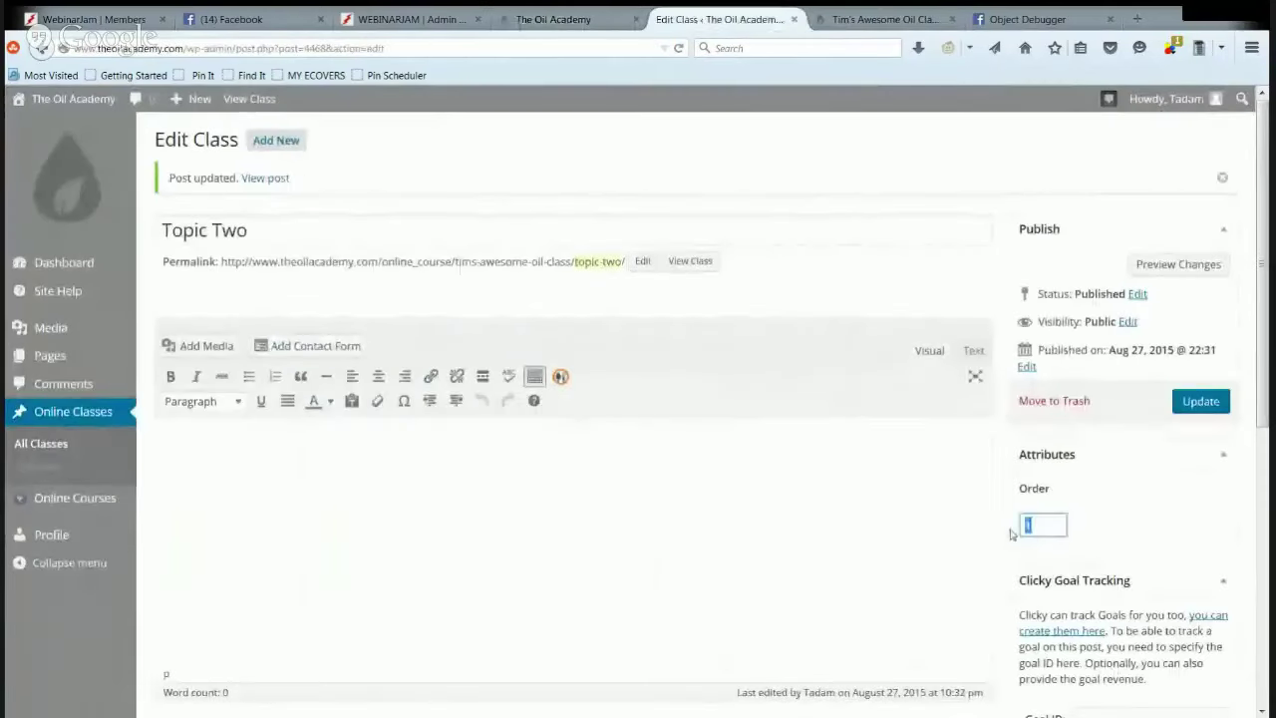
{"action": "type", "text": "2"}
{"action": "left_click", "coordinate": [1200, 401]}
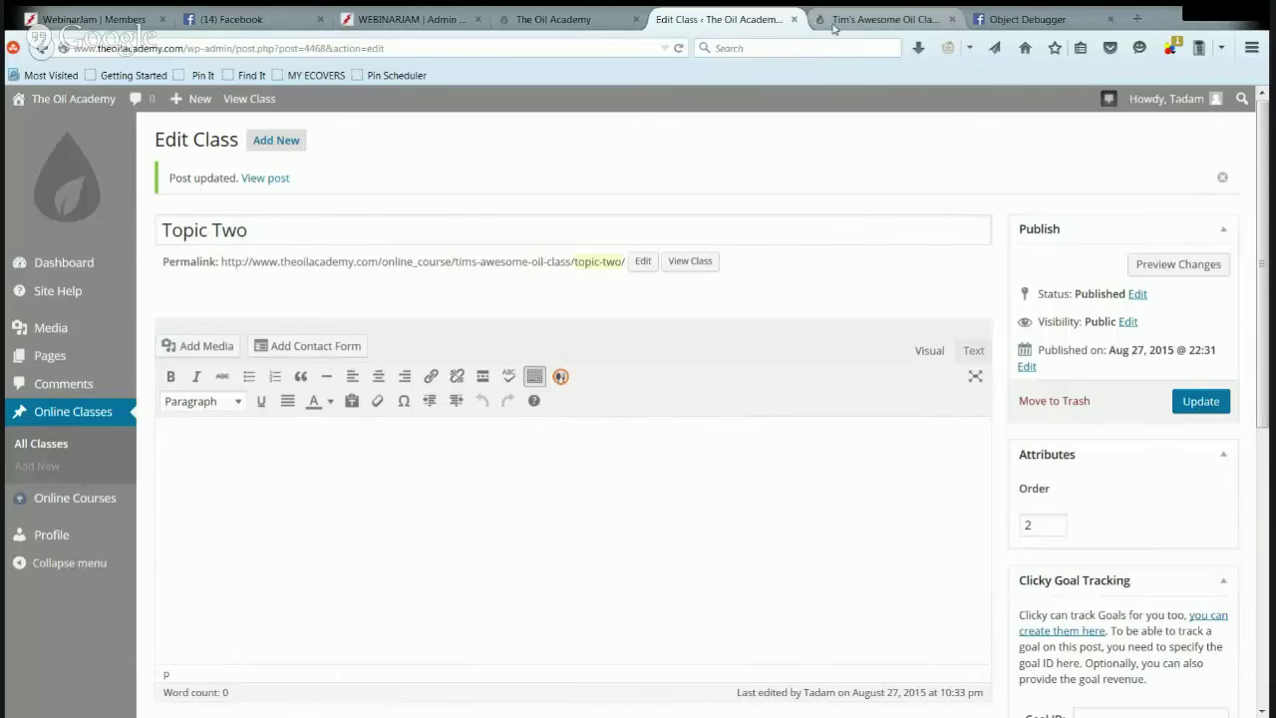
{"action": "left_click", "coordinate": [867, 19]}
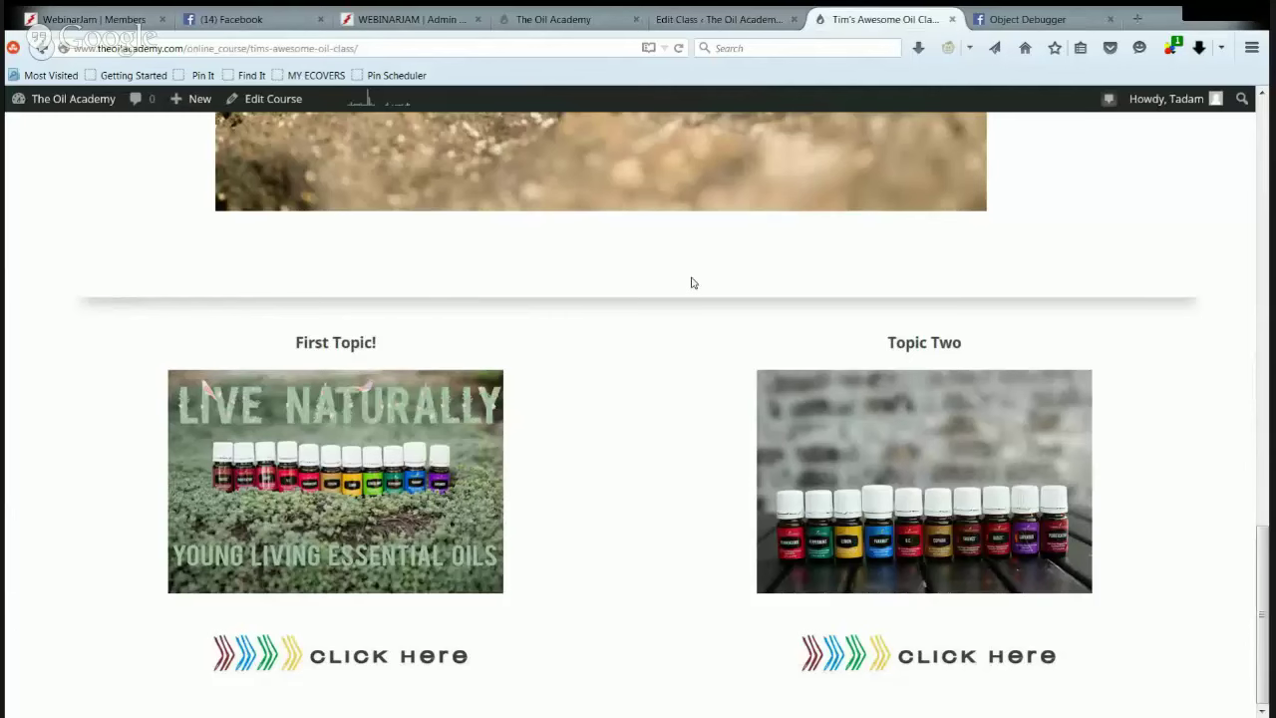
Step: Reload the published course page and review the order of its class listing and the course content above it
{"action": "left_click", "coordinate": [679, 48]}
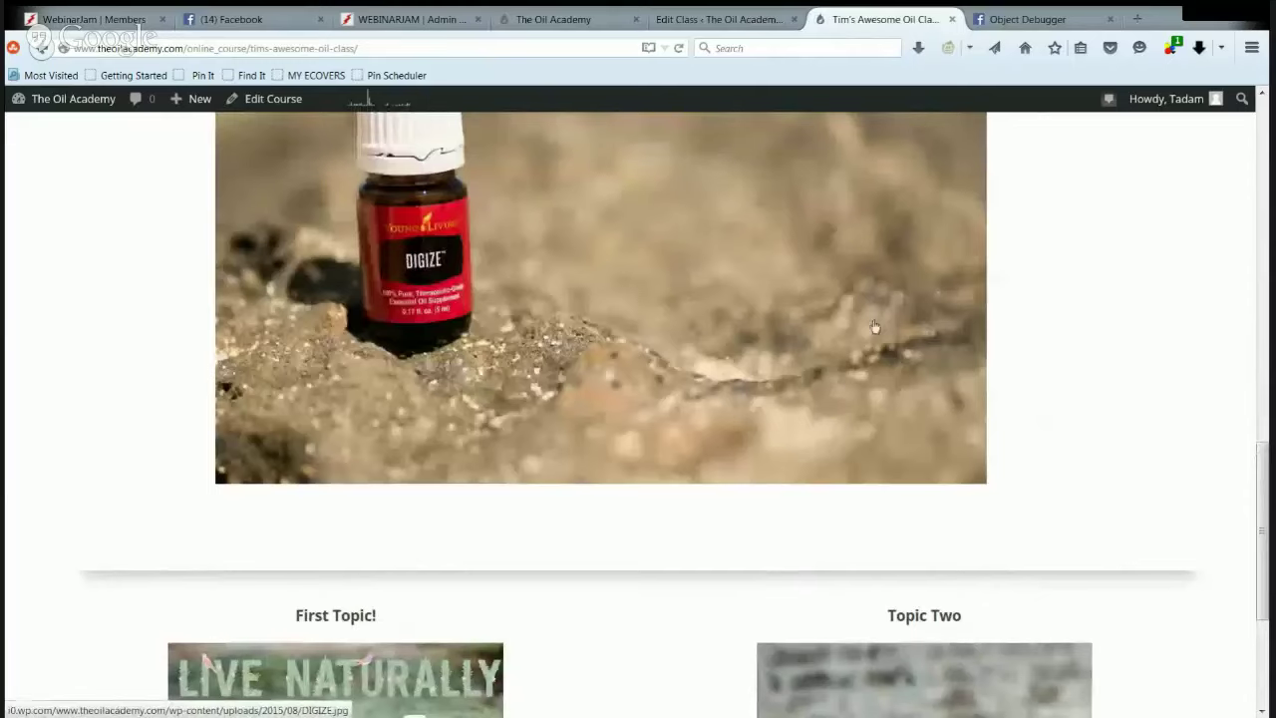
{"action": "scroll", "coordinate": [765, 299], "scroll_direction": "down", "scroll_amount": 3}
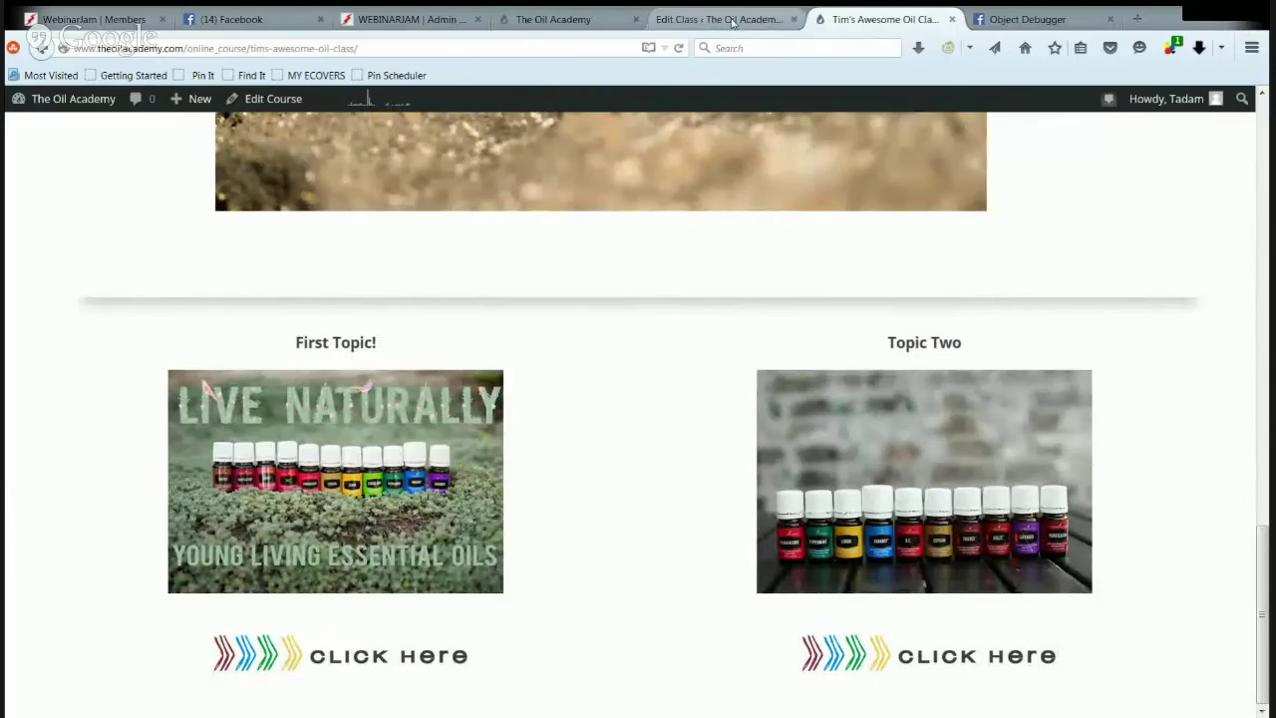
{"action": "left_click", "coordinate": [662, 21]}
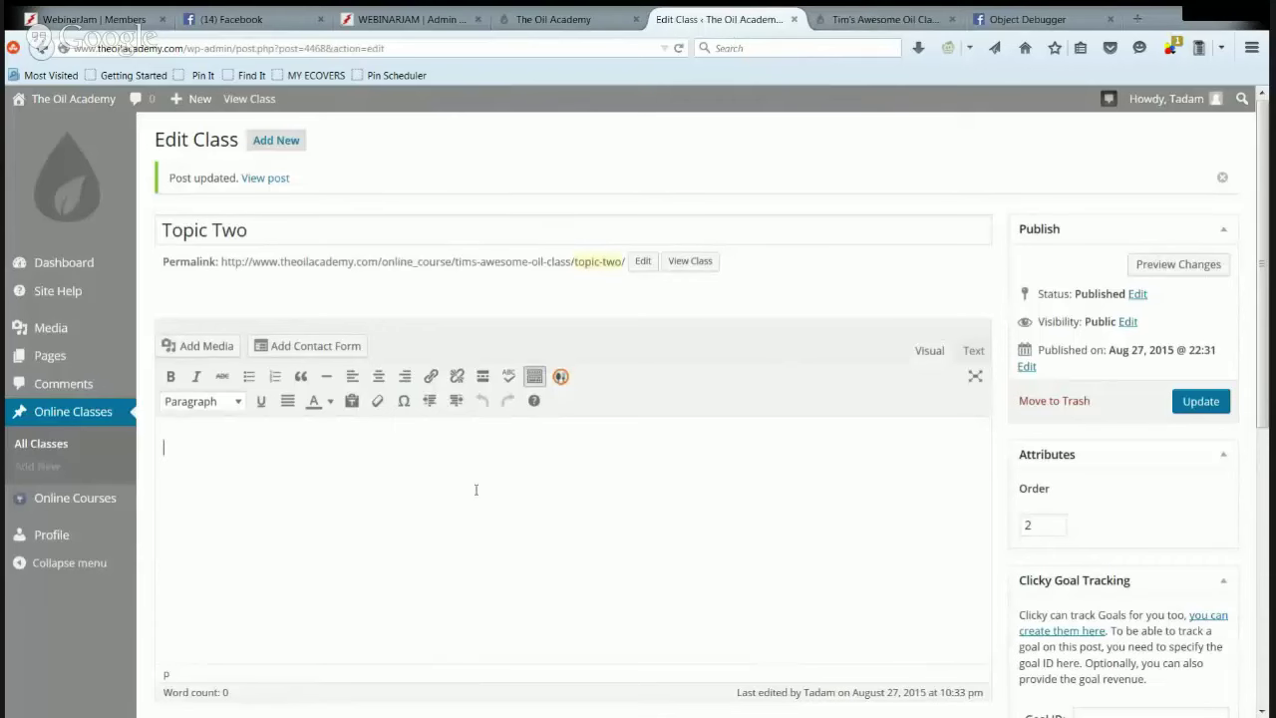
{"action": "left_click", "coordinate": [863, 22]}
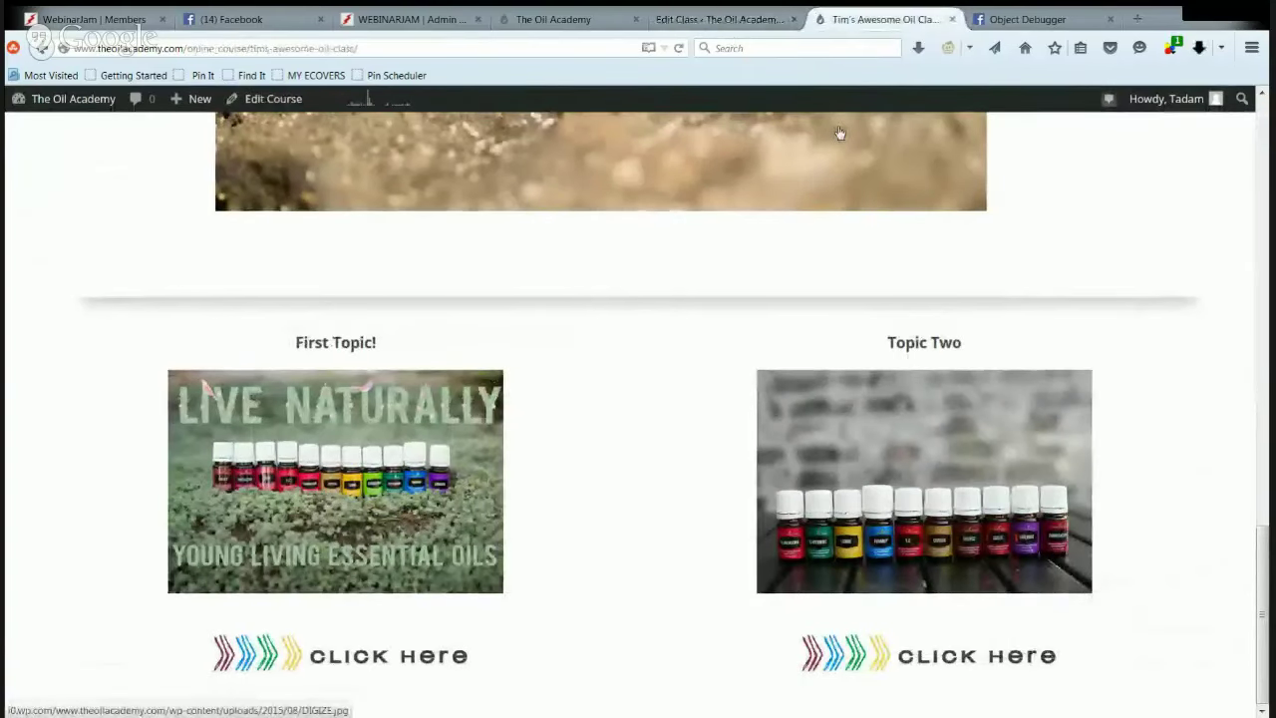
{"action": "scroll", "coordinate": [689, 465], "scroll_direction": "up", "scroll_amount": 6}
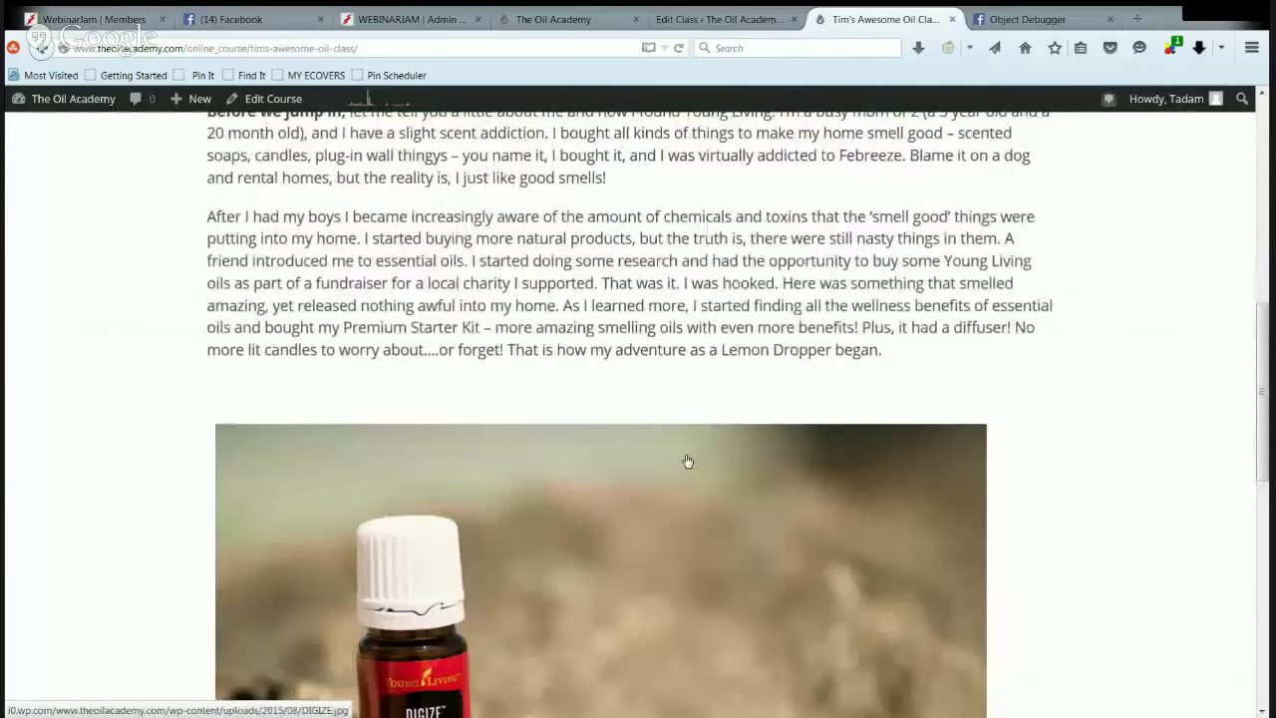
{"action": "scroll", "coordinate": [693, 473], "scroll_direction": "down", "scroll_amount": 5}
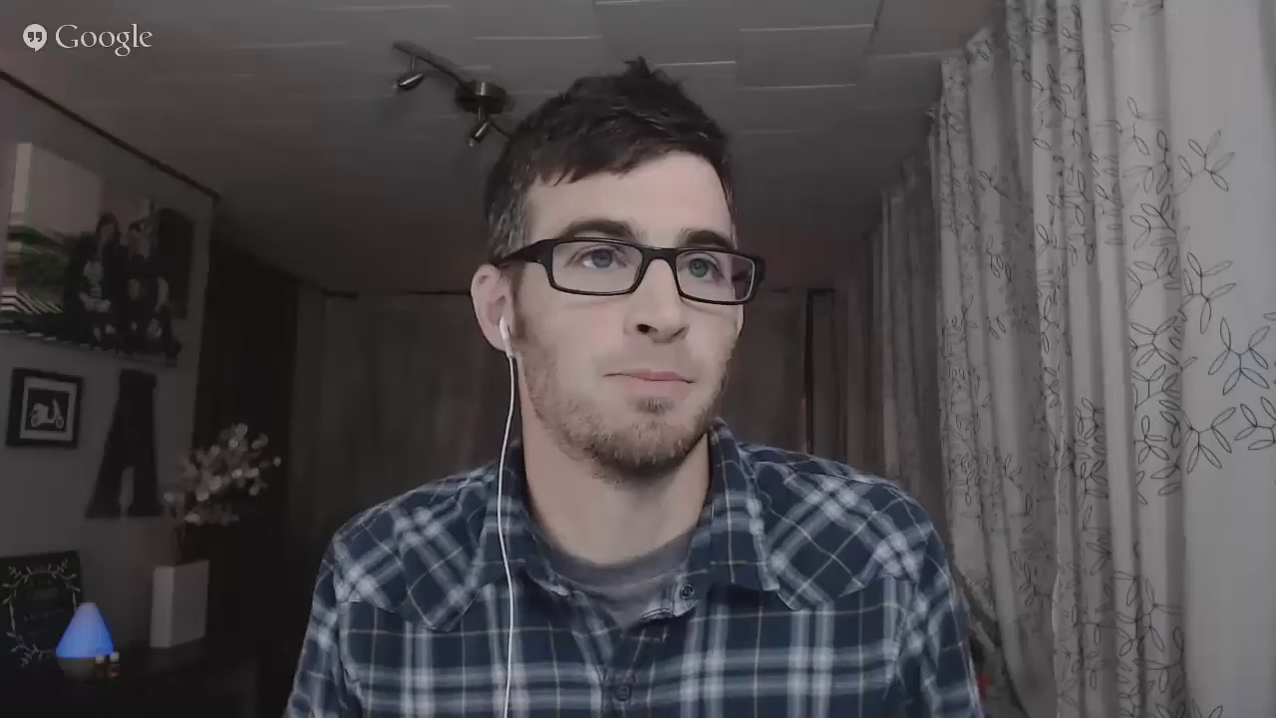